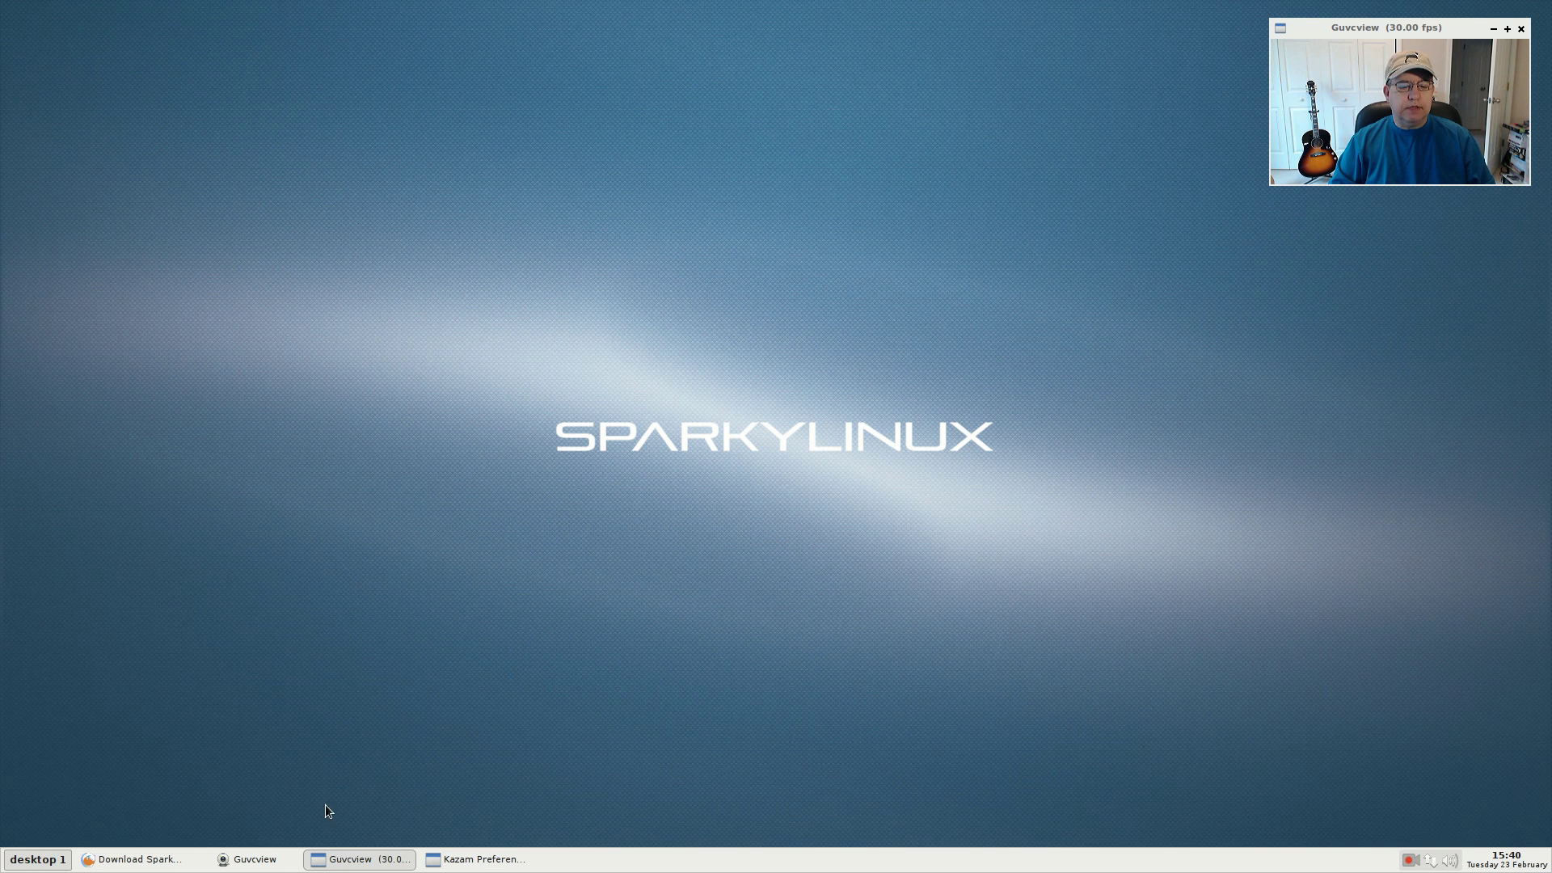
# Restore the Iceweasel window and search Google for 'distrowatch' in a new tab
pyautogui.click(170, 859)
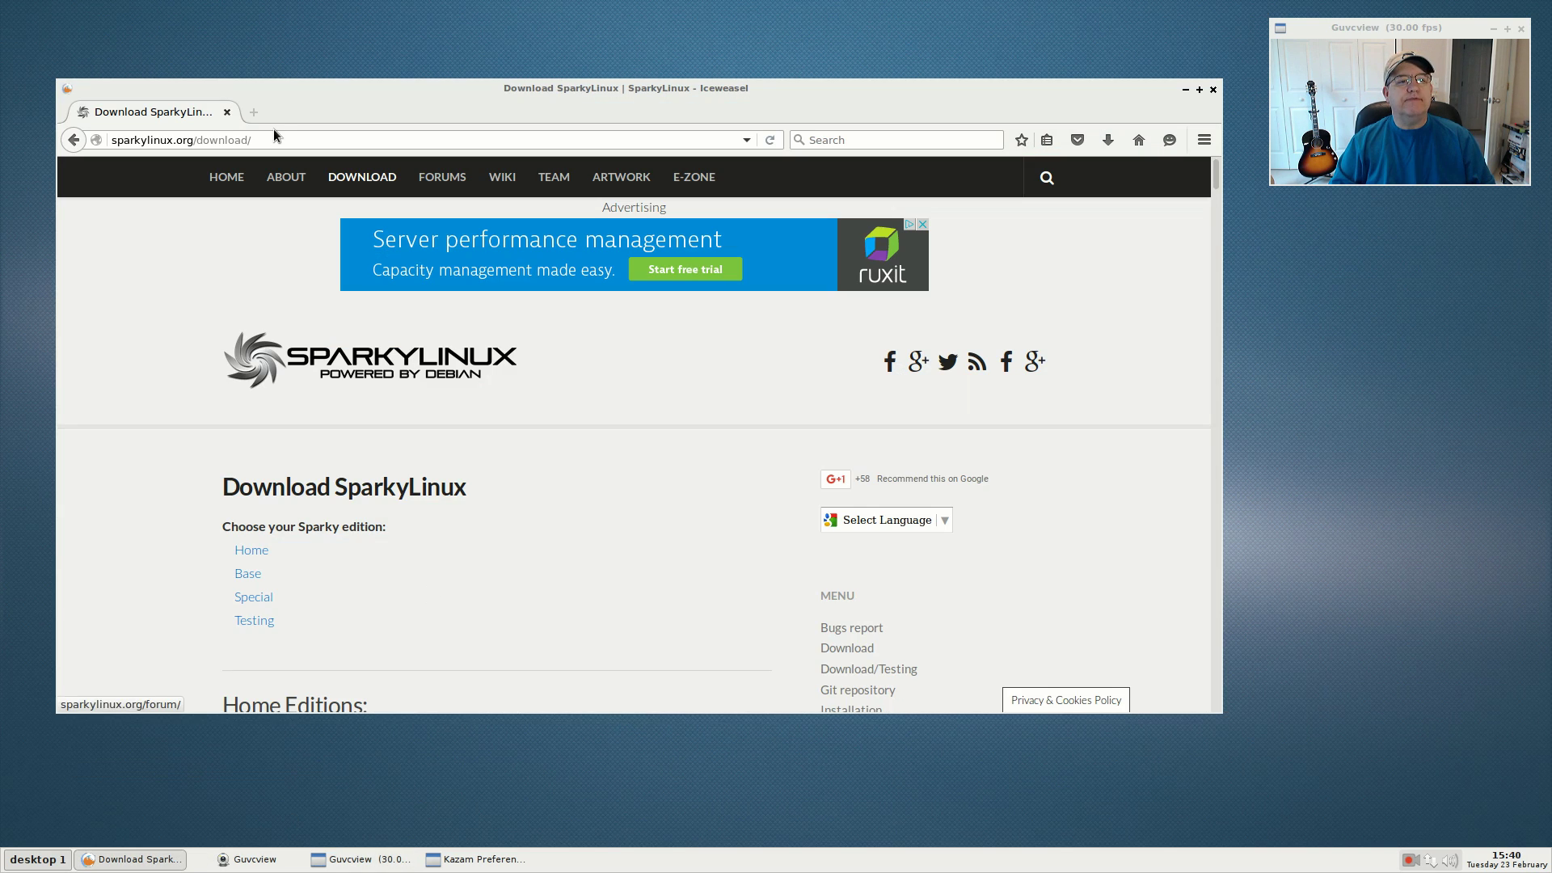
pyautogui.click(255, 114)
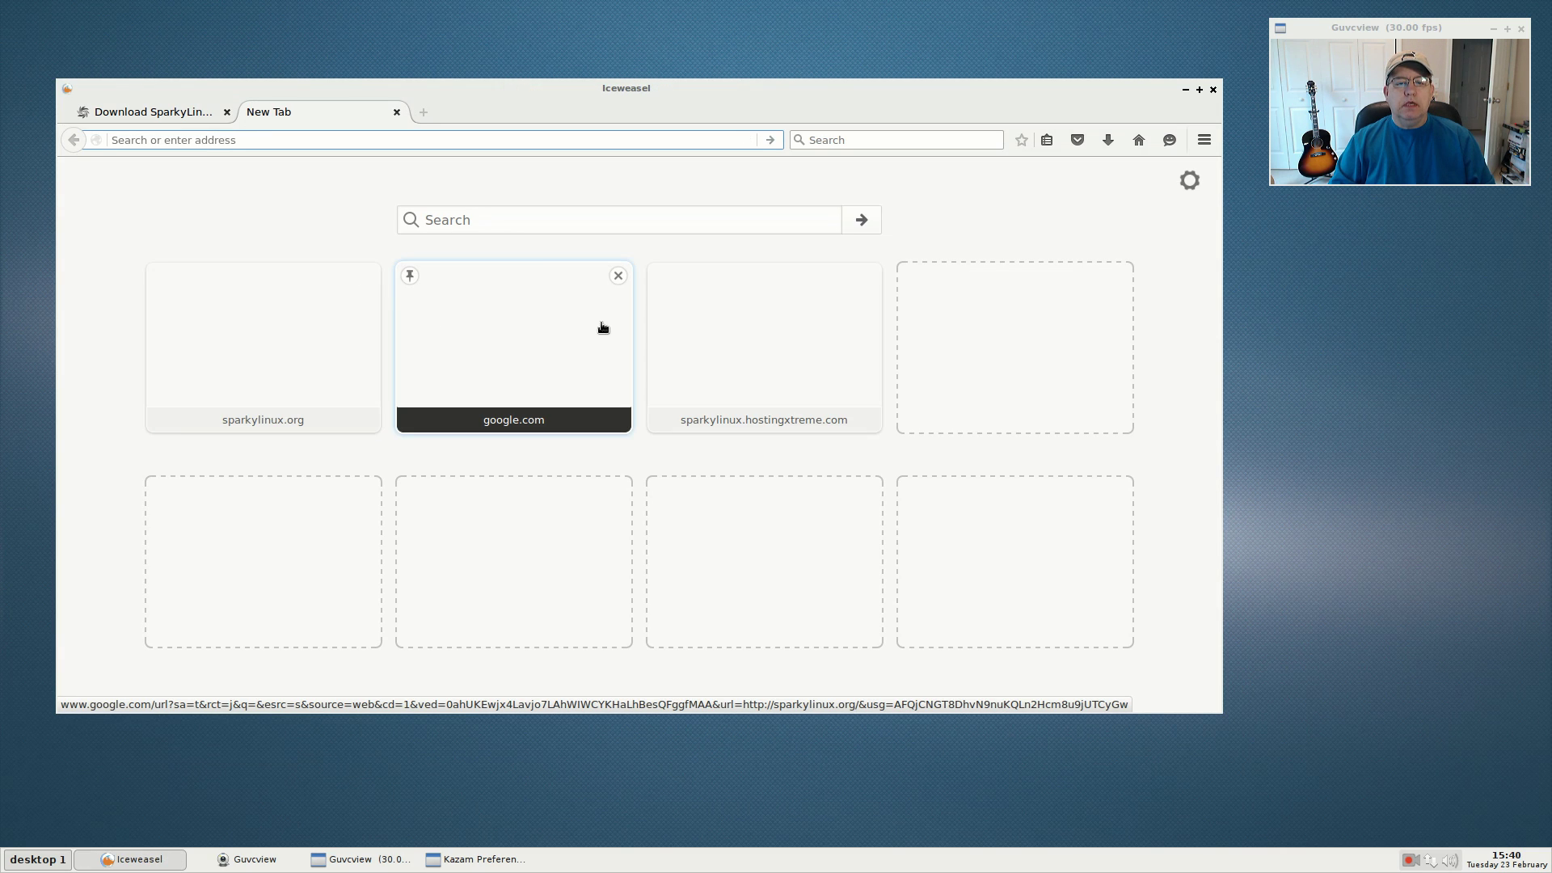
pyautogui.click(554, 223)
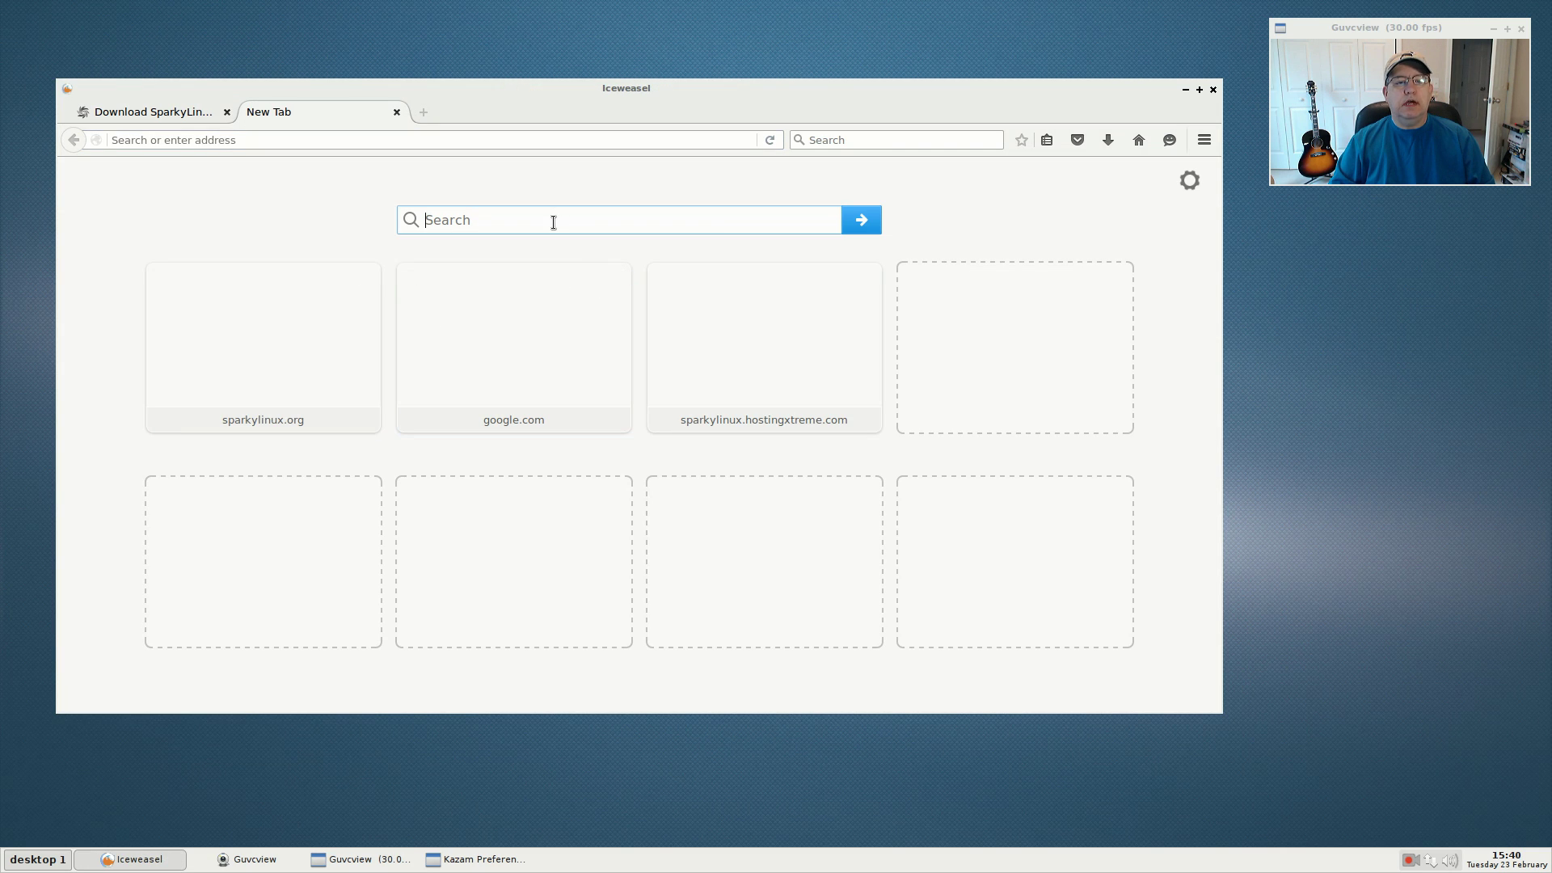
pyautogui.write('dist')
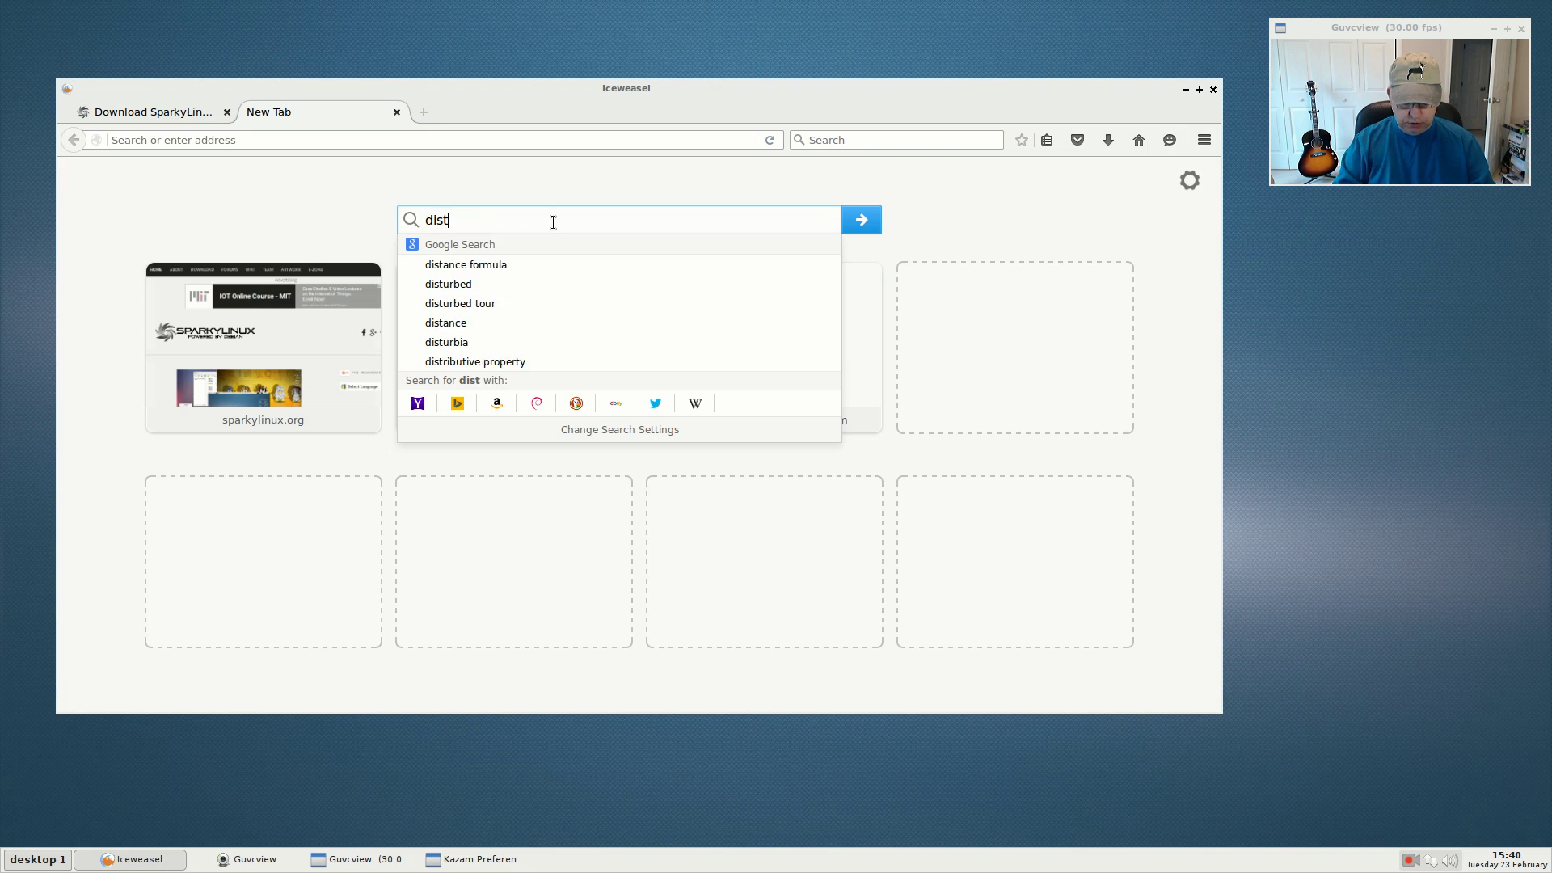
pyautogui.write('rowatch')
pyautogui.press('Return')
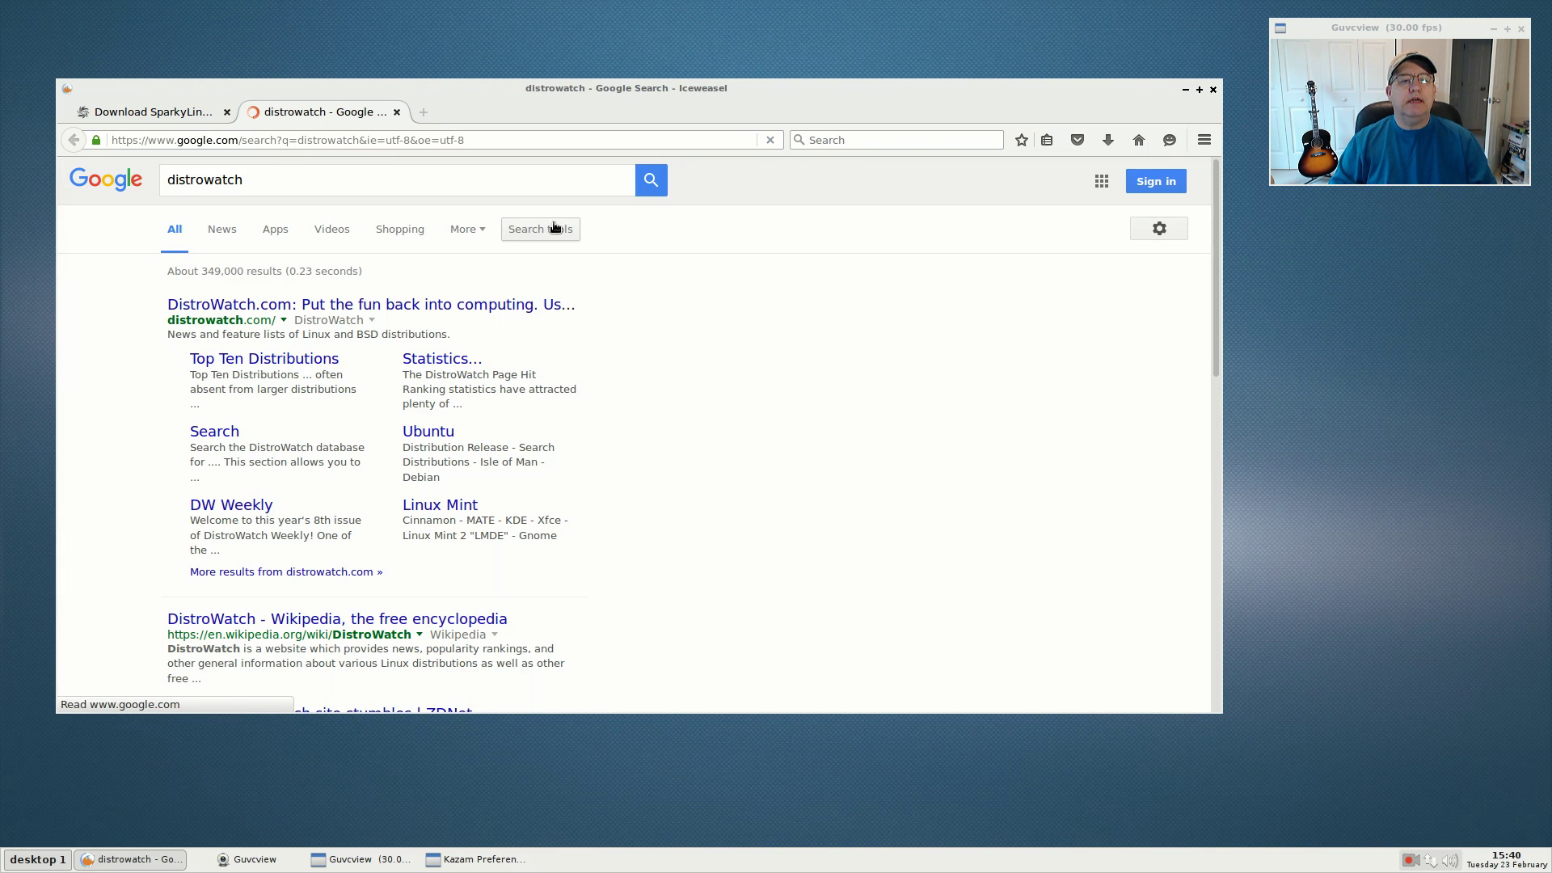
# Go to DistroWatch.com, open its SparkyLinux page, and scroll down to the summary table
pyautogui.click(349, 307)
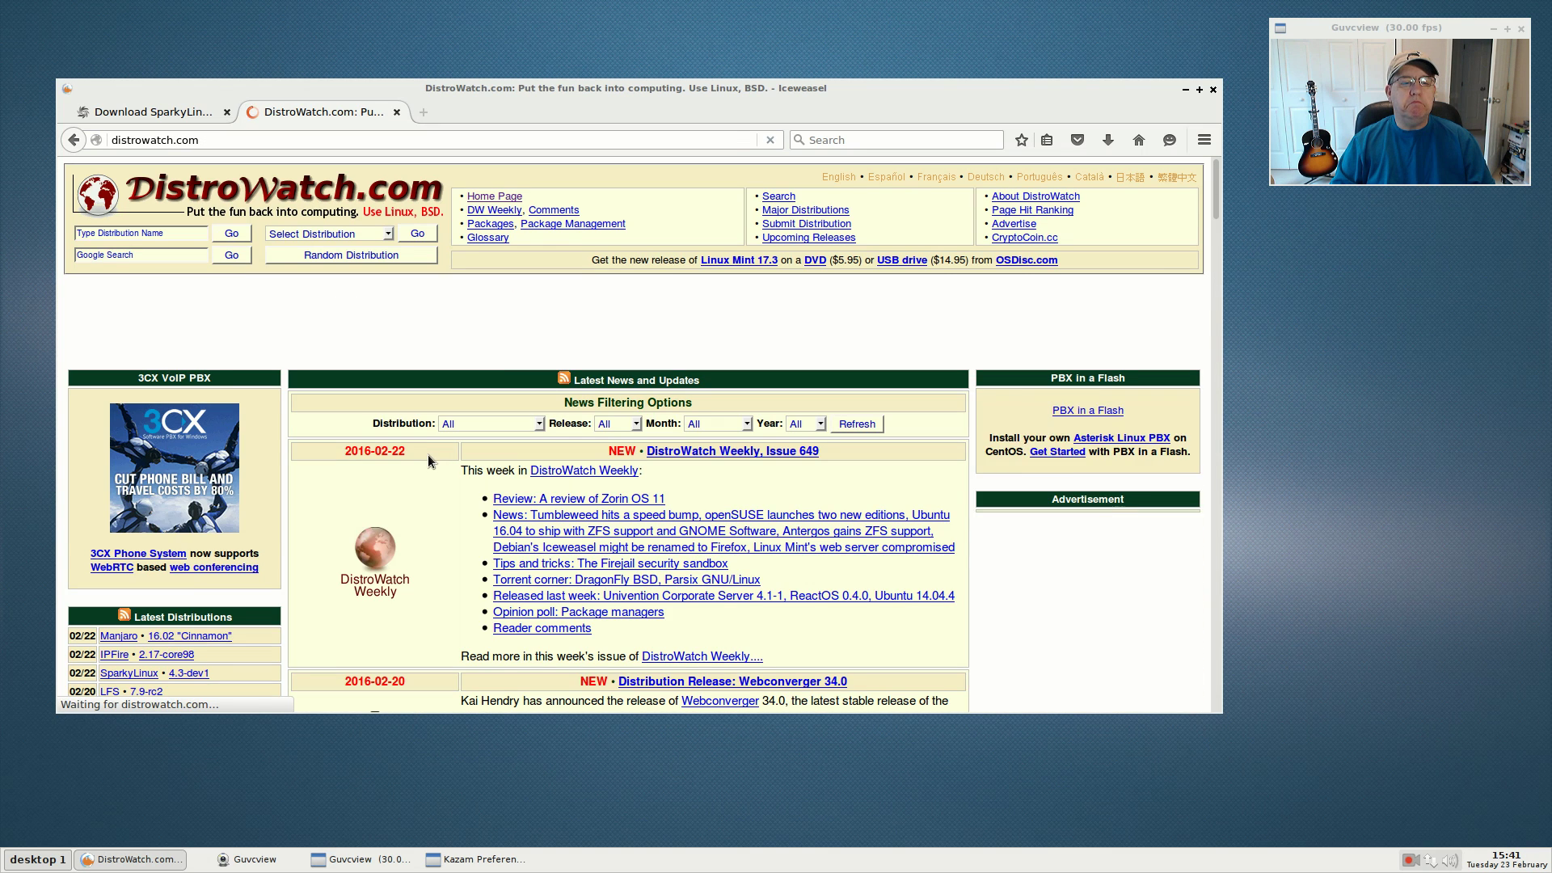
pyautogui.scroll(-5, 438, 521)
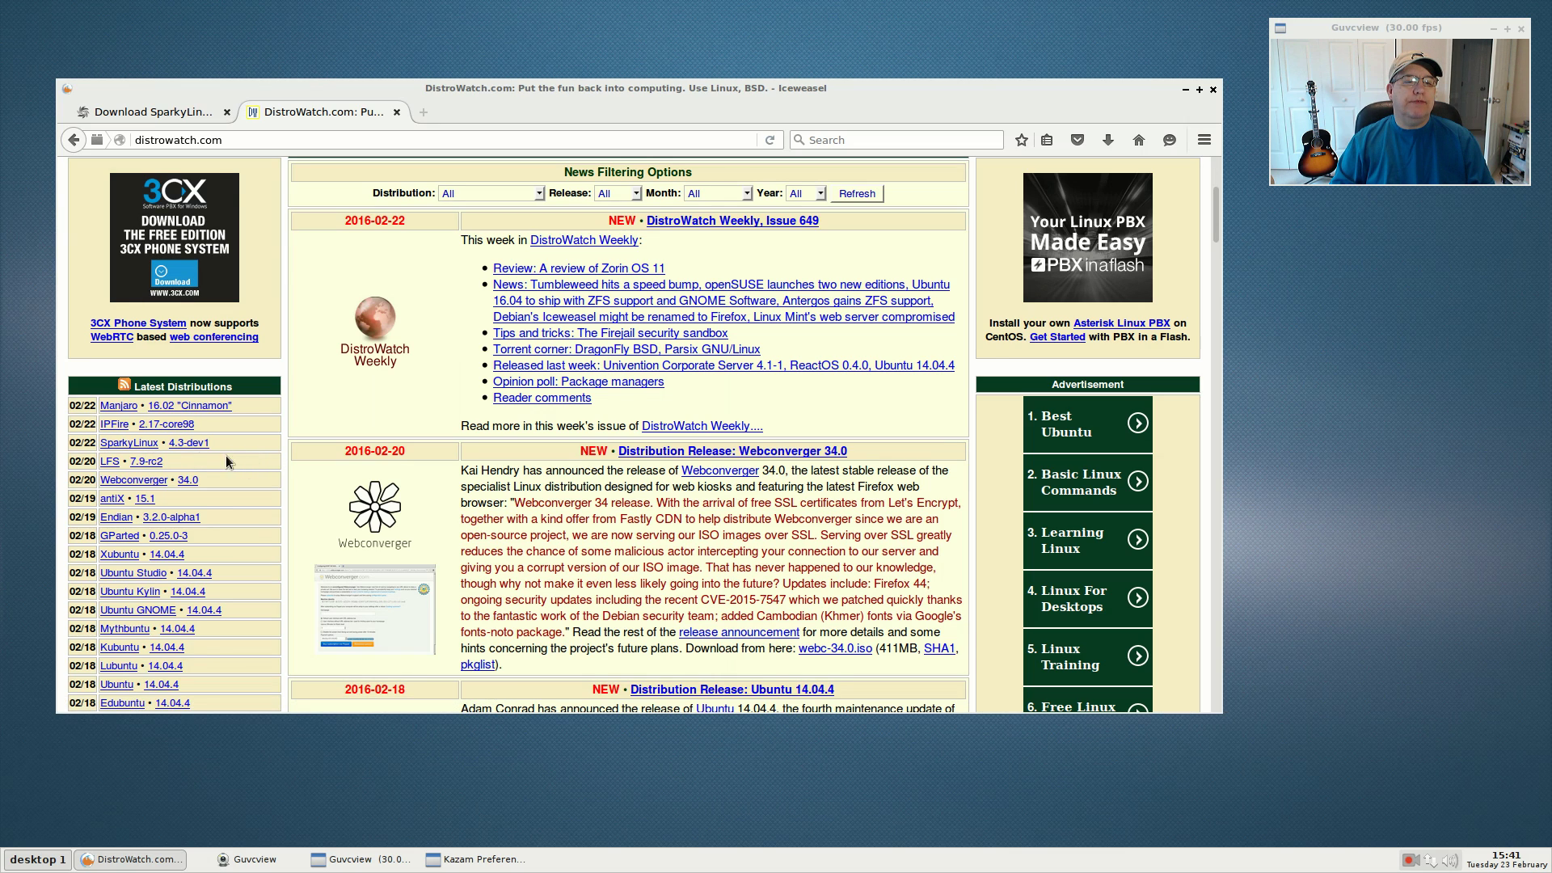
pyautogui.click(143, 445)
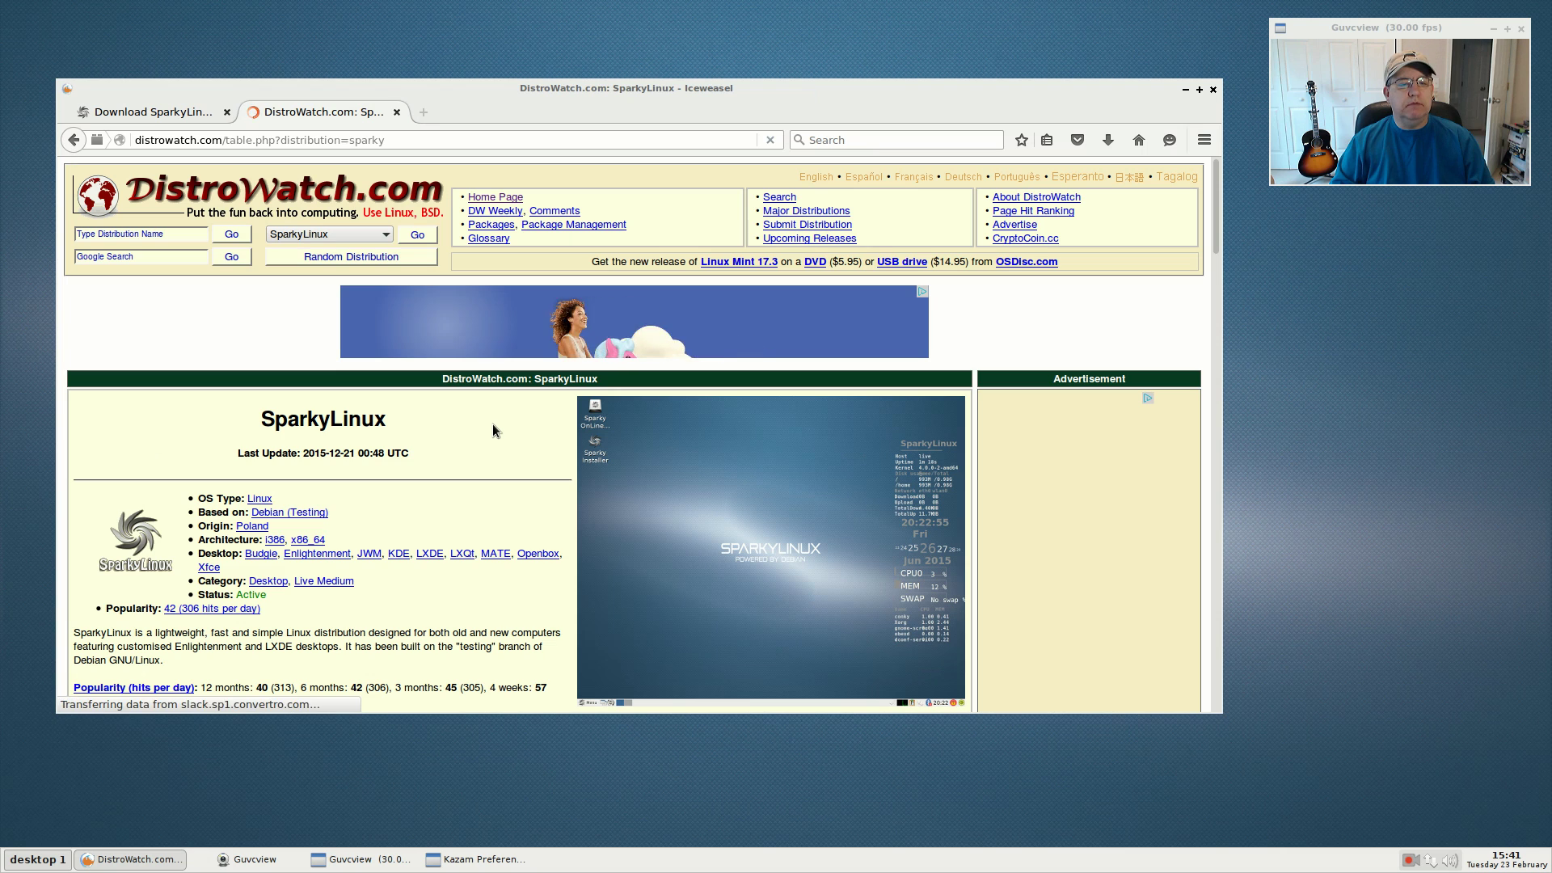
pyautogui.scroll(-3, 467, 445)
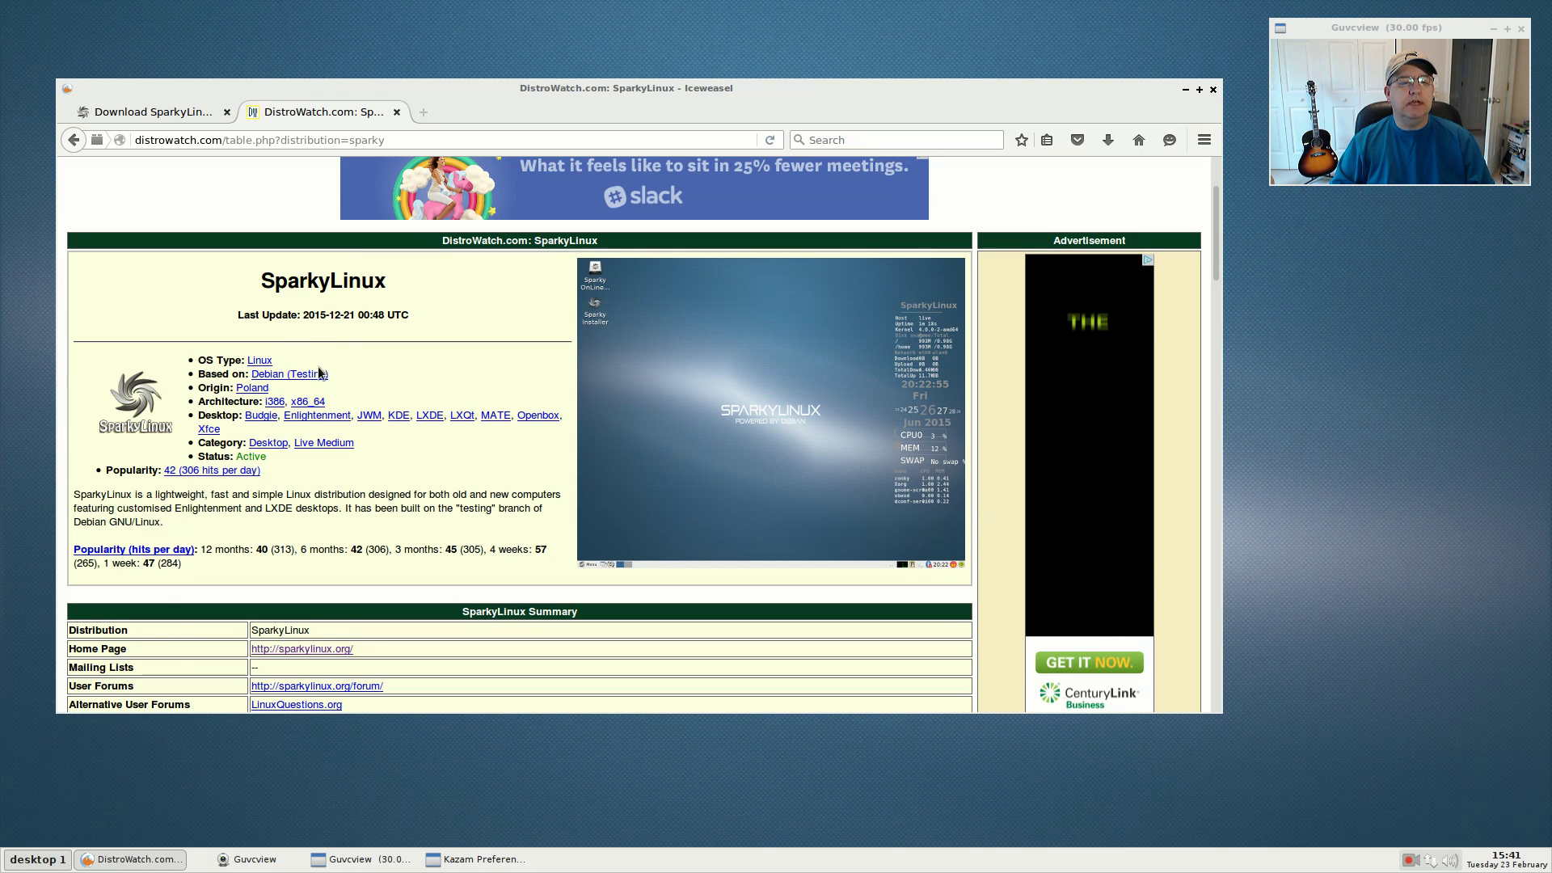
pyautogui.scroll(-5, 443, 384)
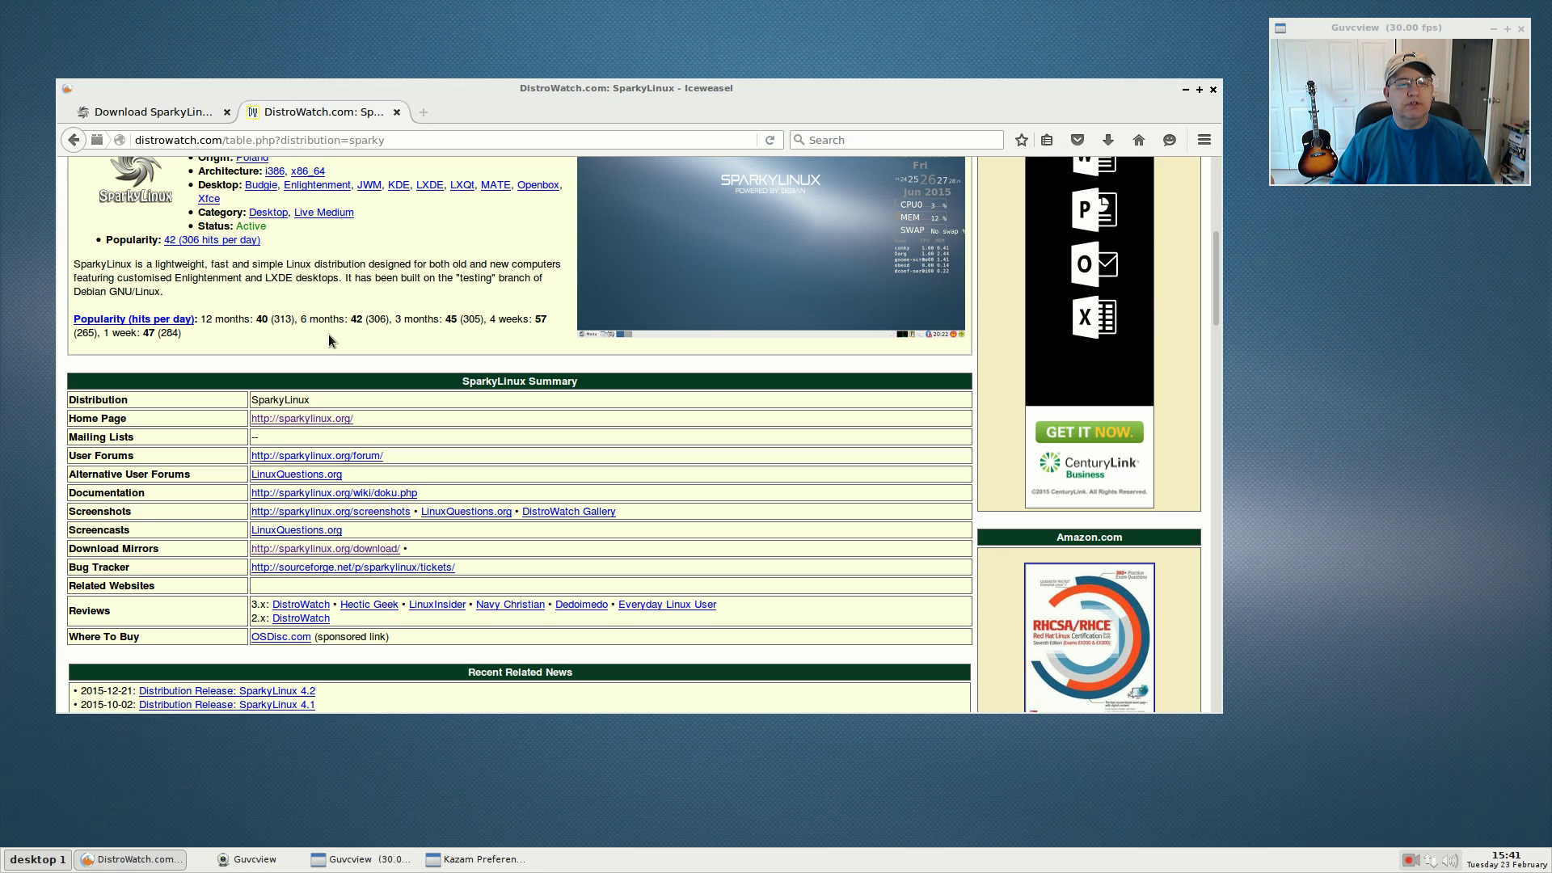
# Open the sparkylinux.org Download page and scroll down through the edition list
pyautogui.click(301, 419)
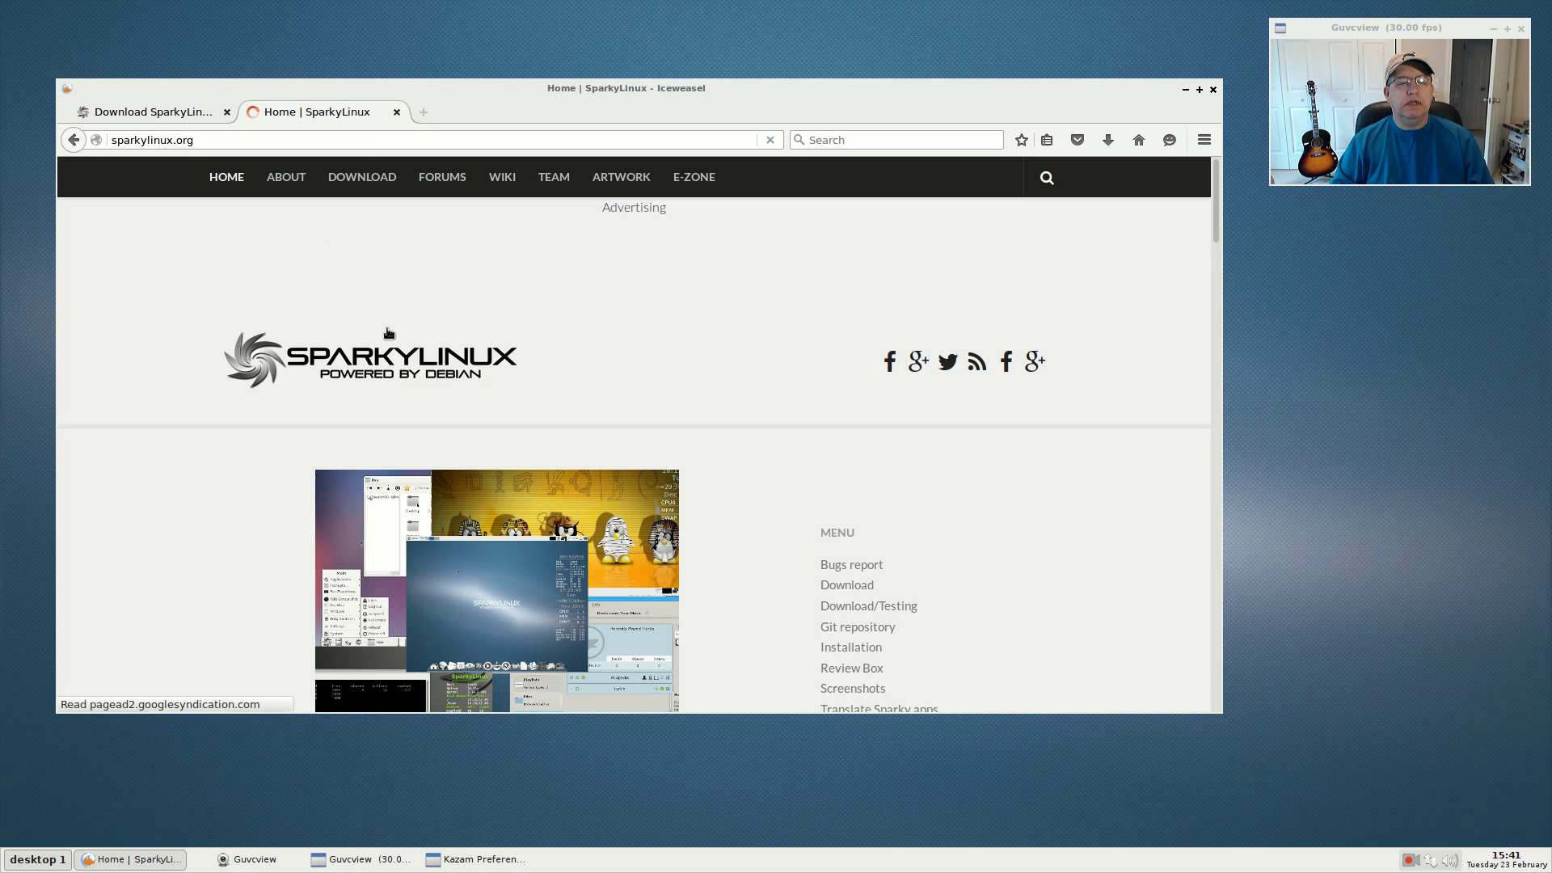
pyautogui.click(367, 184)
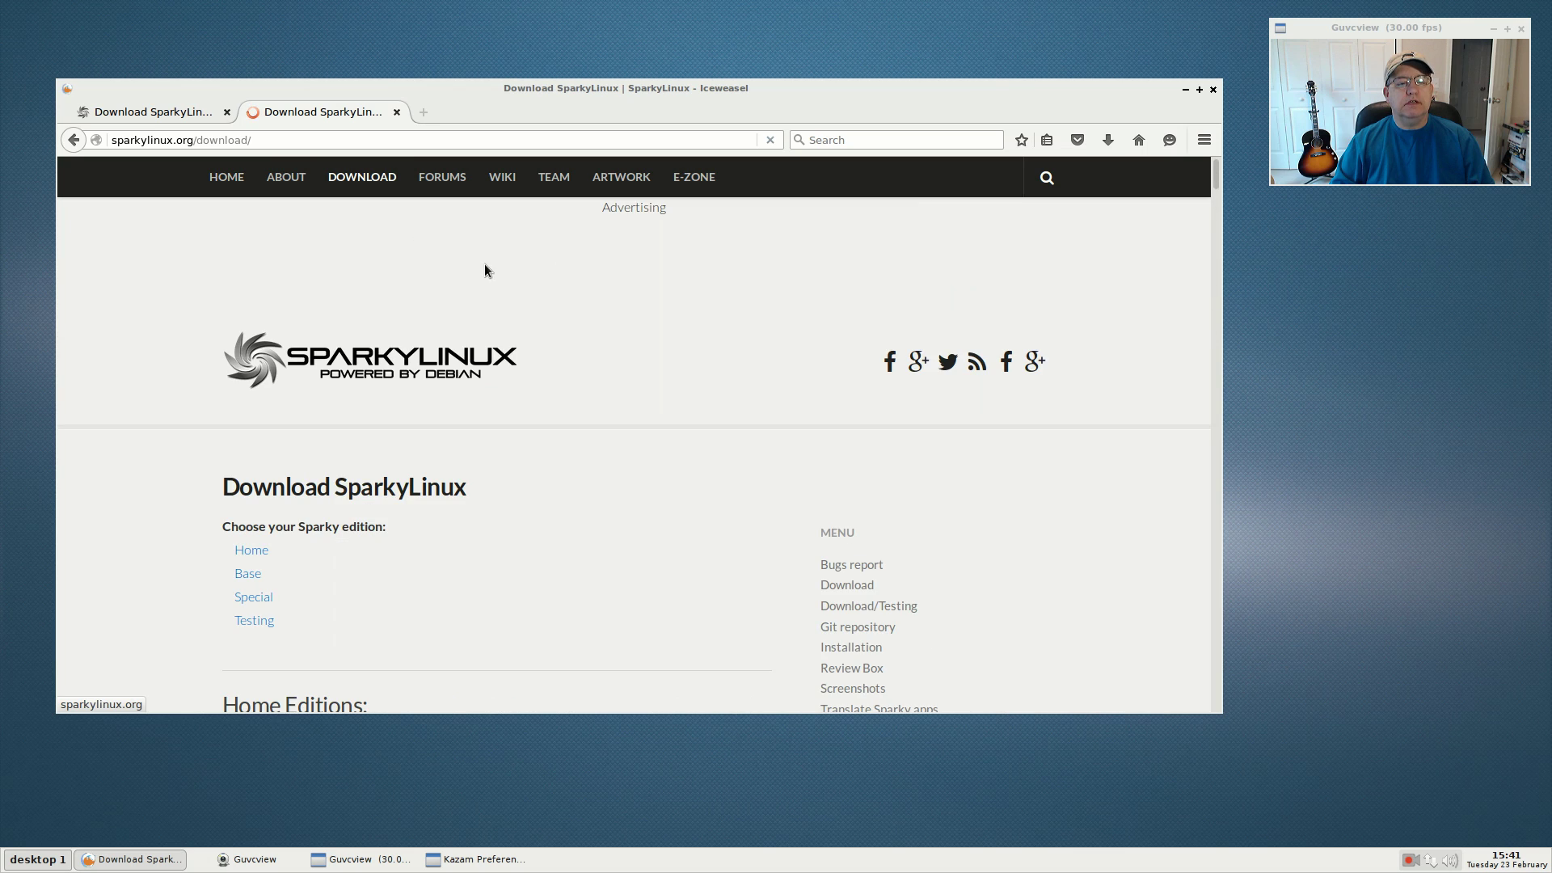
pyautogui.scroll(-3, 639, 420)
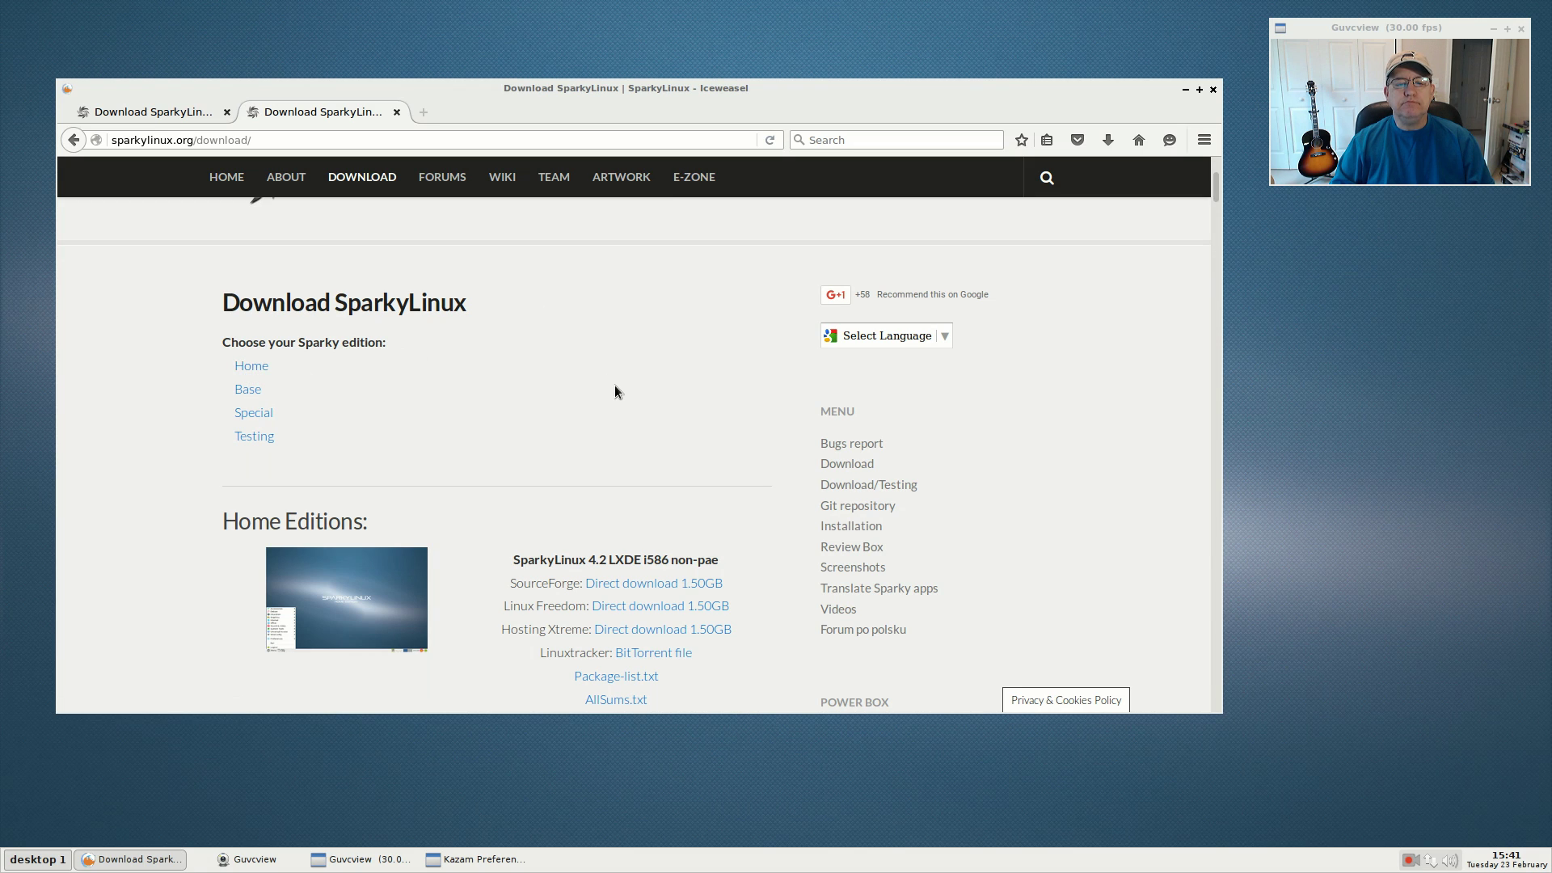
pyautogui.scroll(-2, 517, 377)
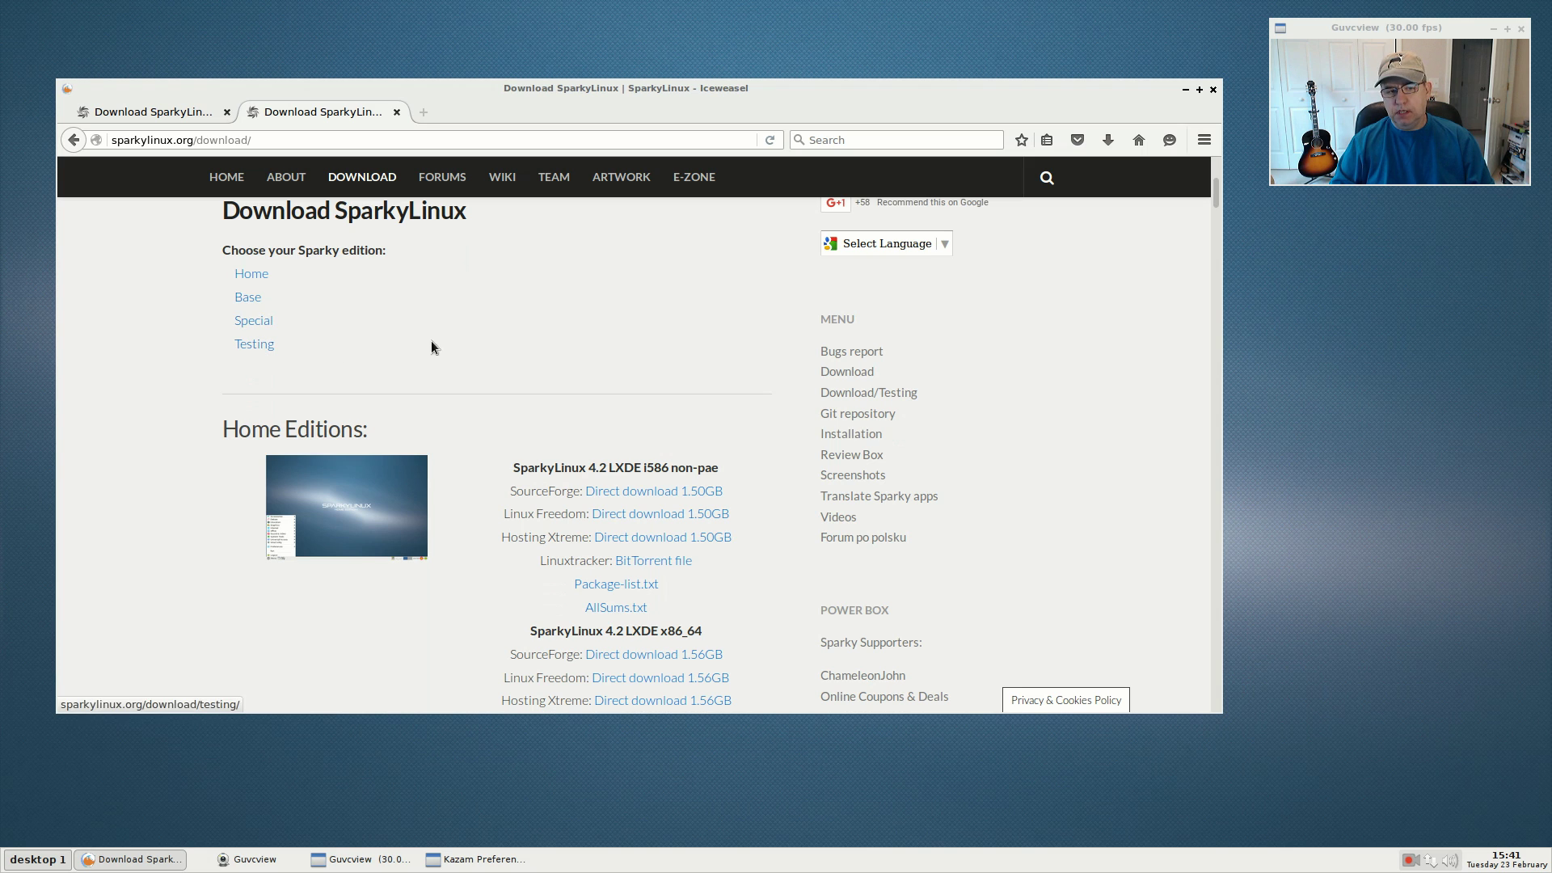
pyautogui.scroll(-4, 494, 384)
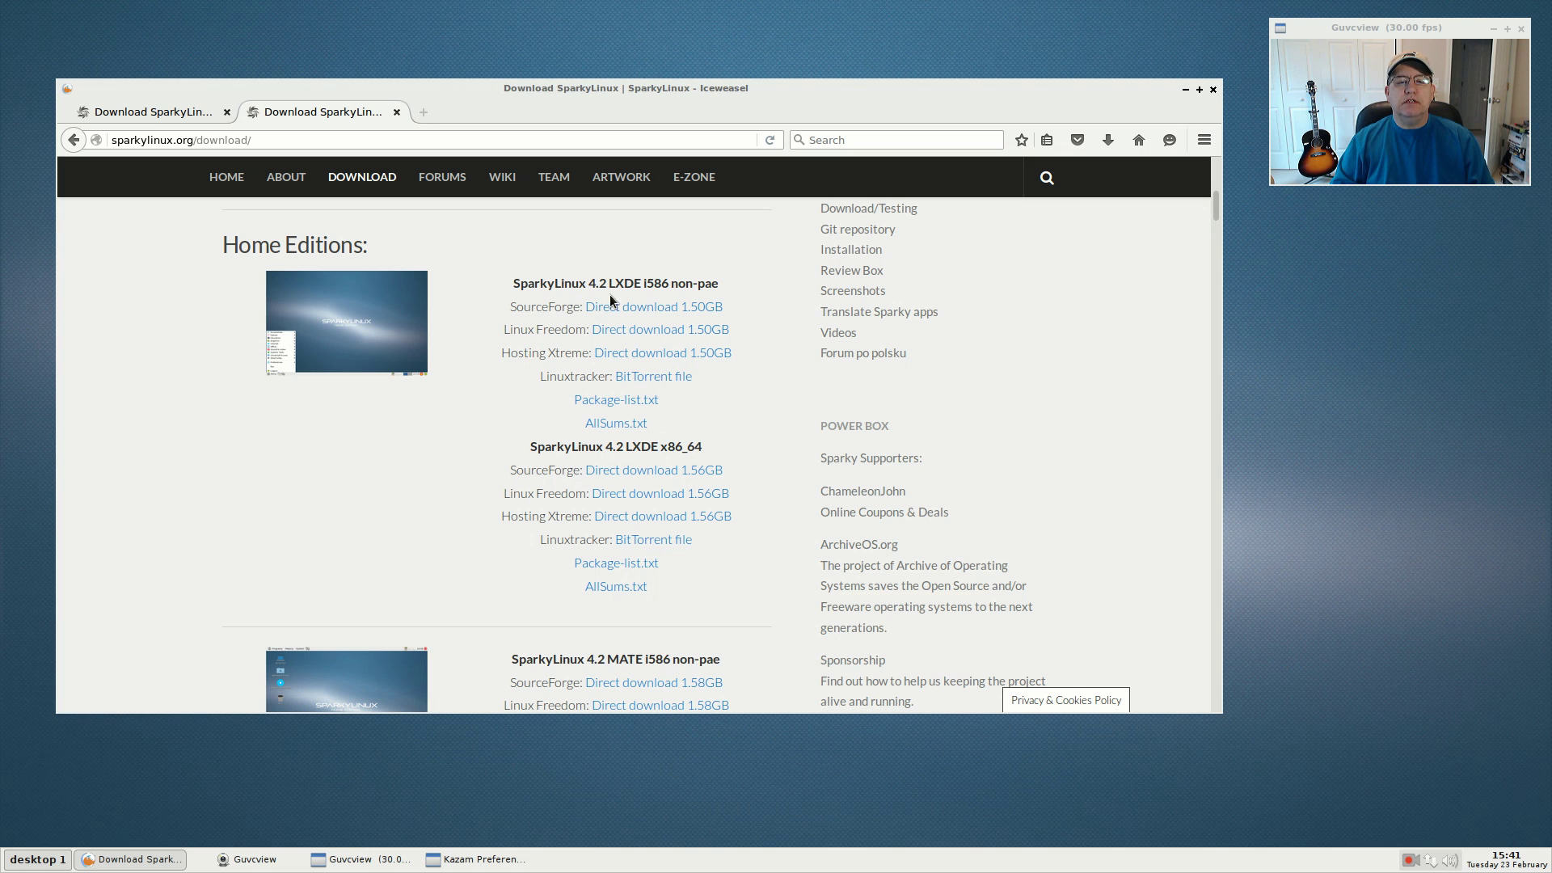
pyautogui.scroll(-5, 648, 576)
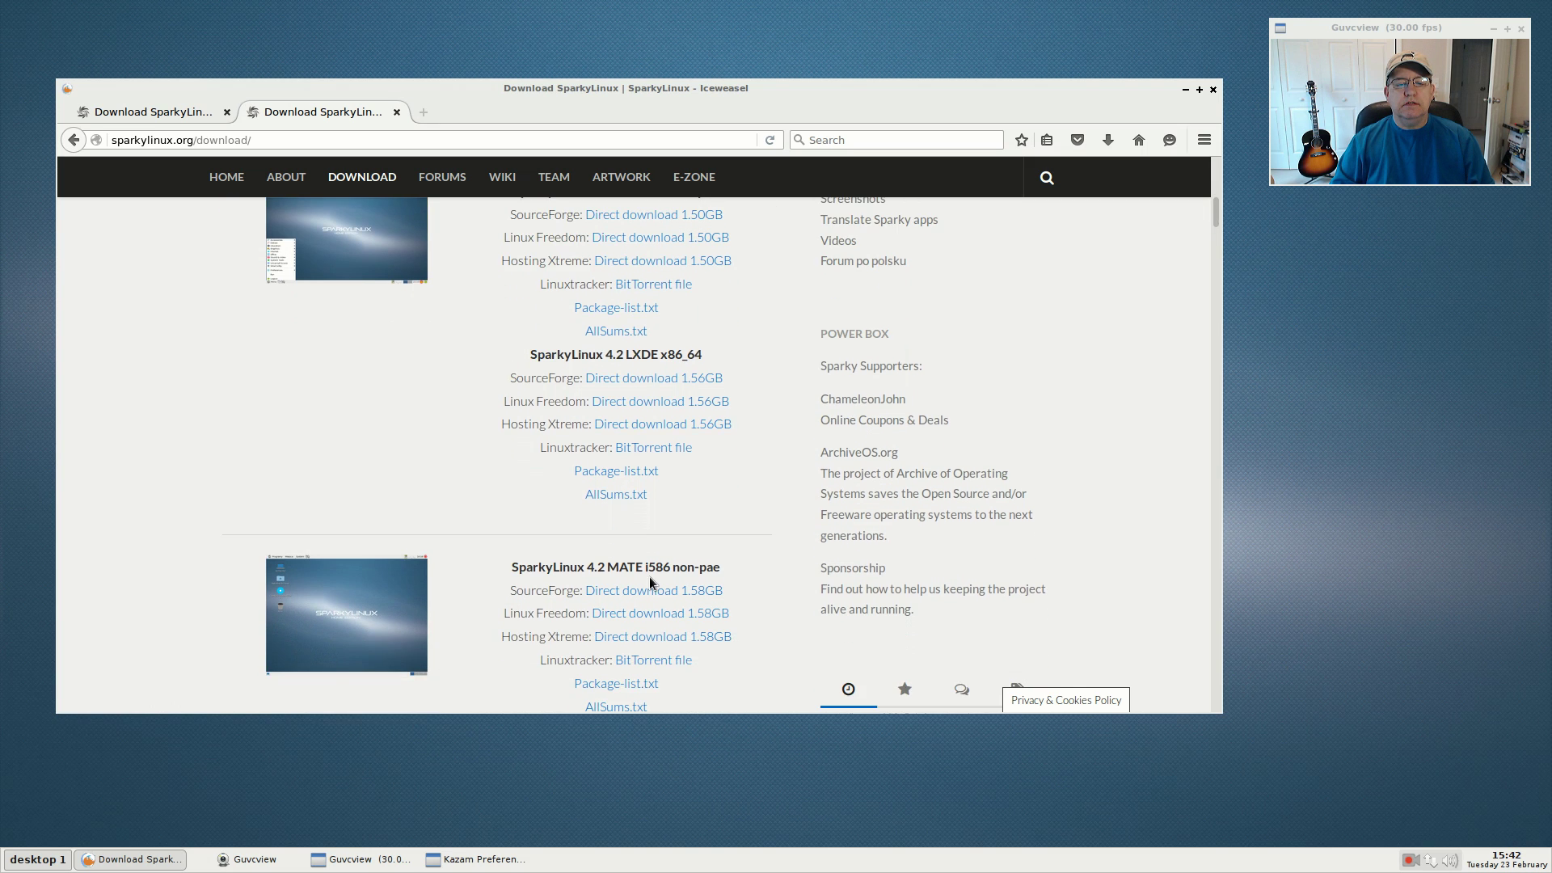
pyautogui.scroll(-8, 627, 455)
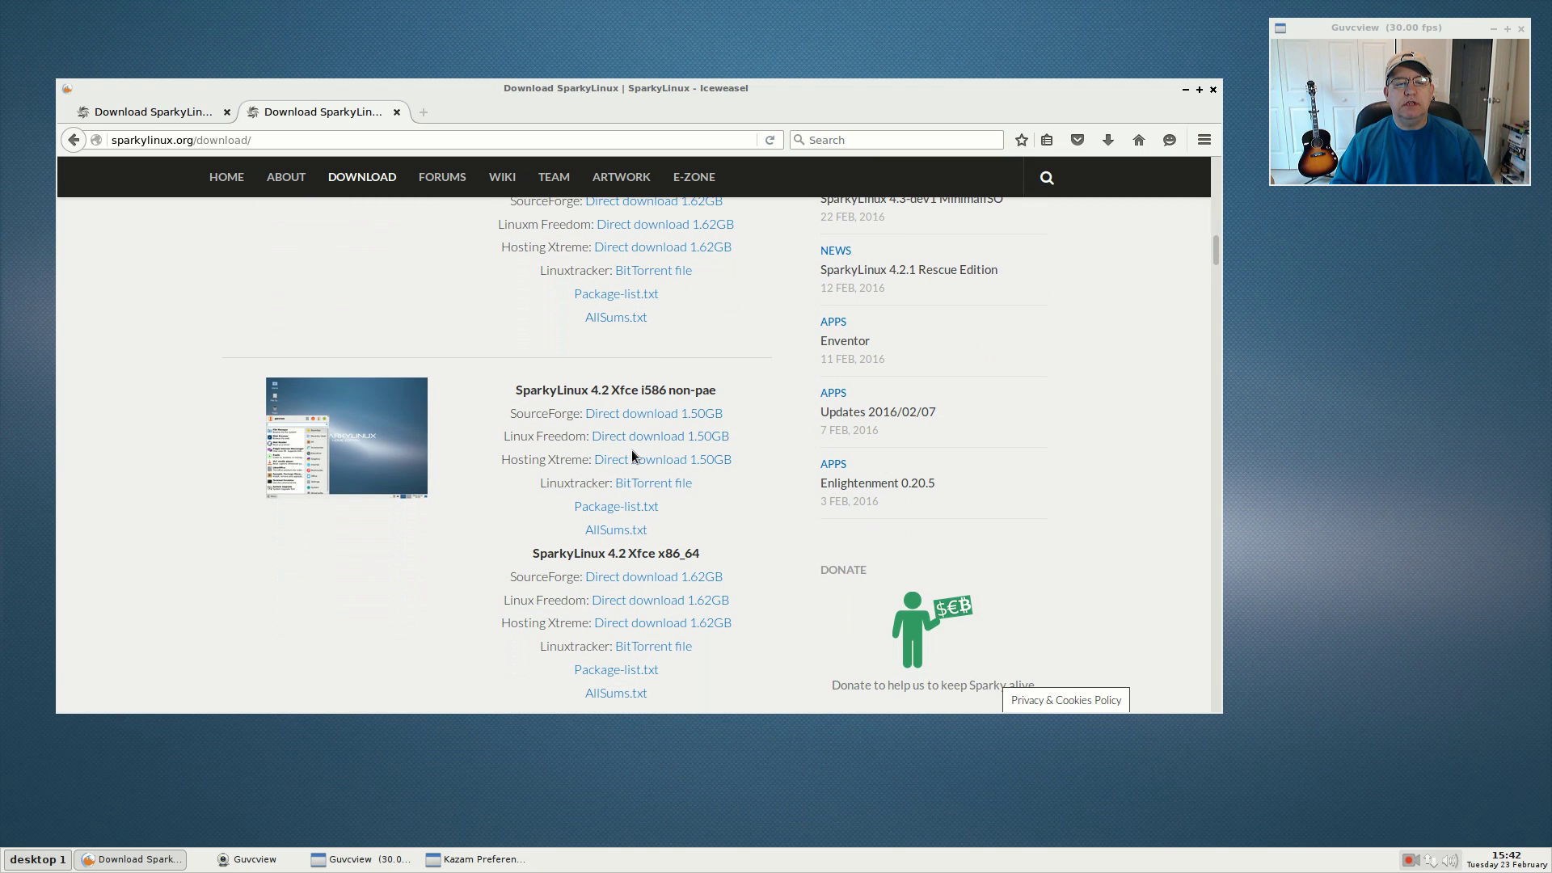
pyautogui.scroll(-6, 632, 450)
pyautogui.scroll(-6, 632, 451)
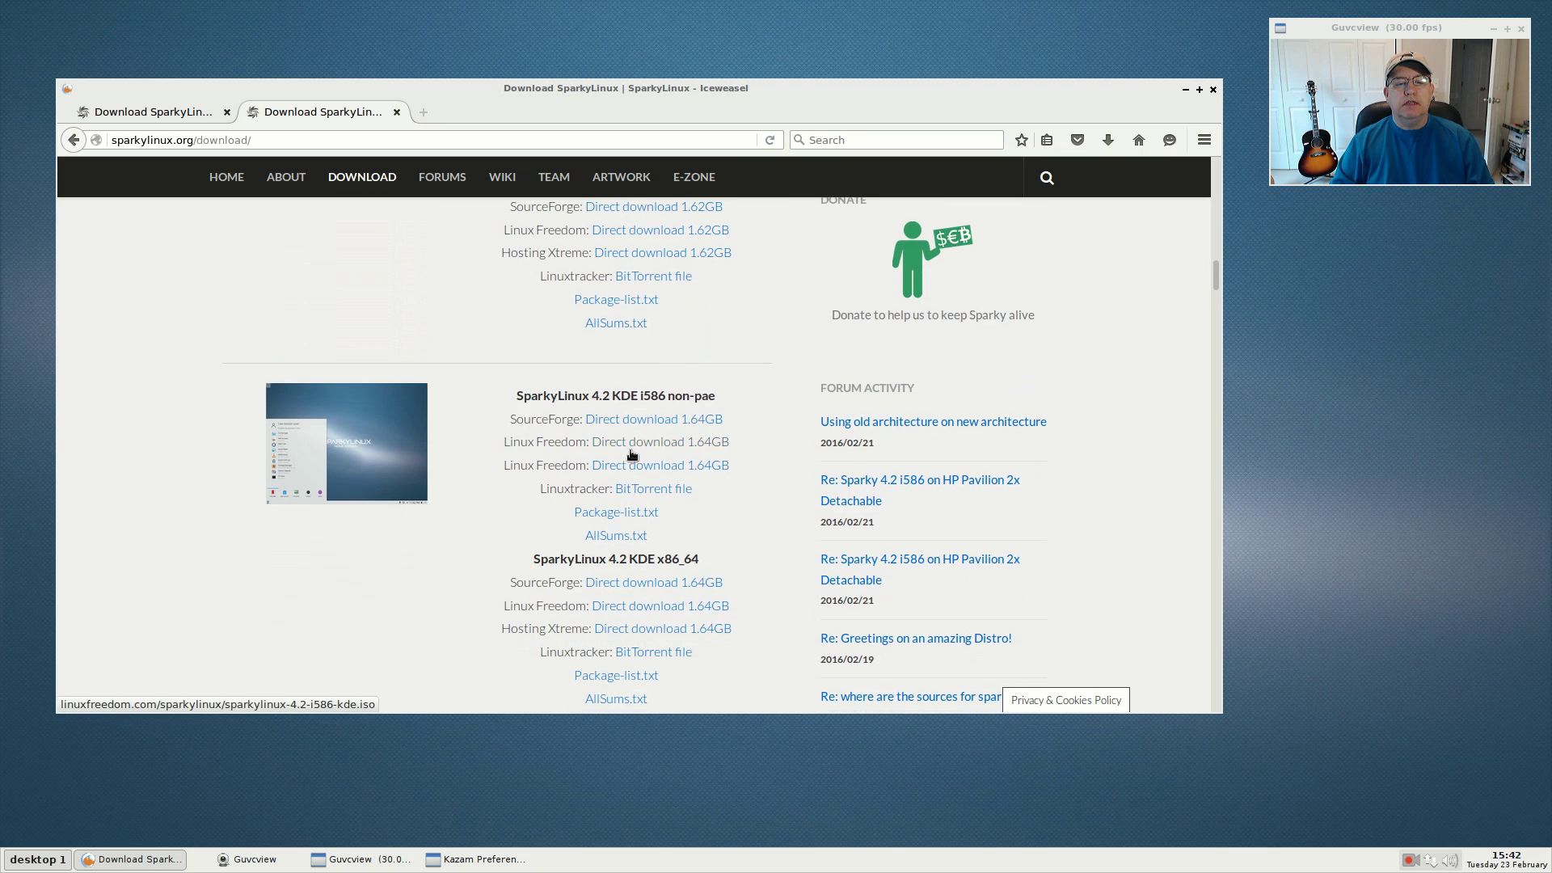
pyautogui.scroll(-7, 633, 454)
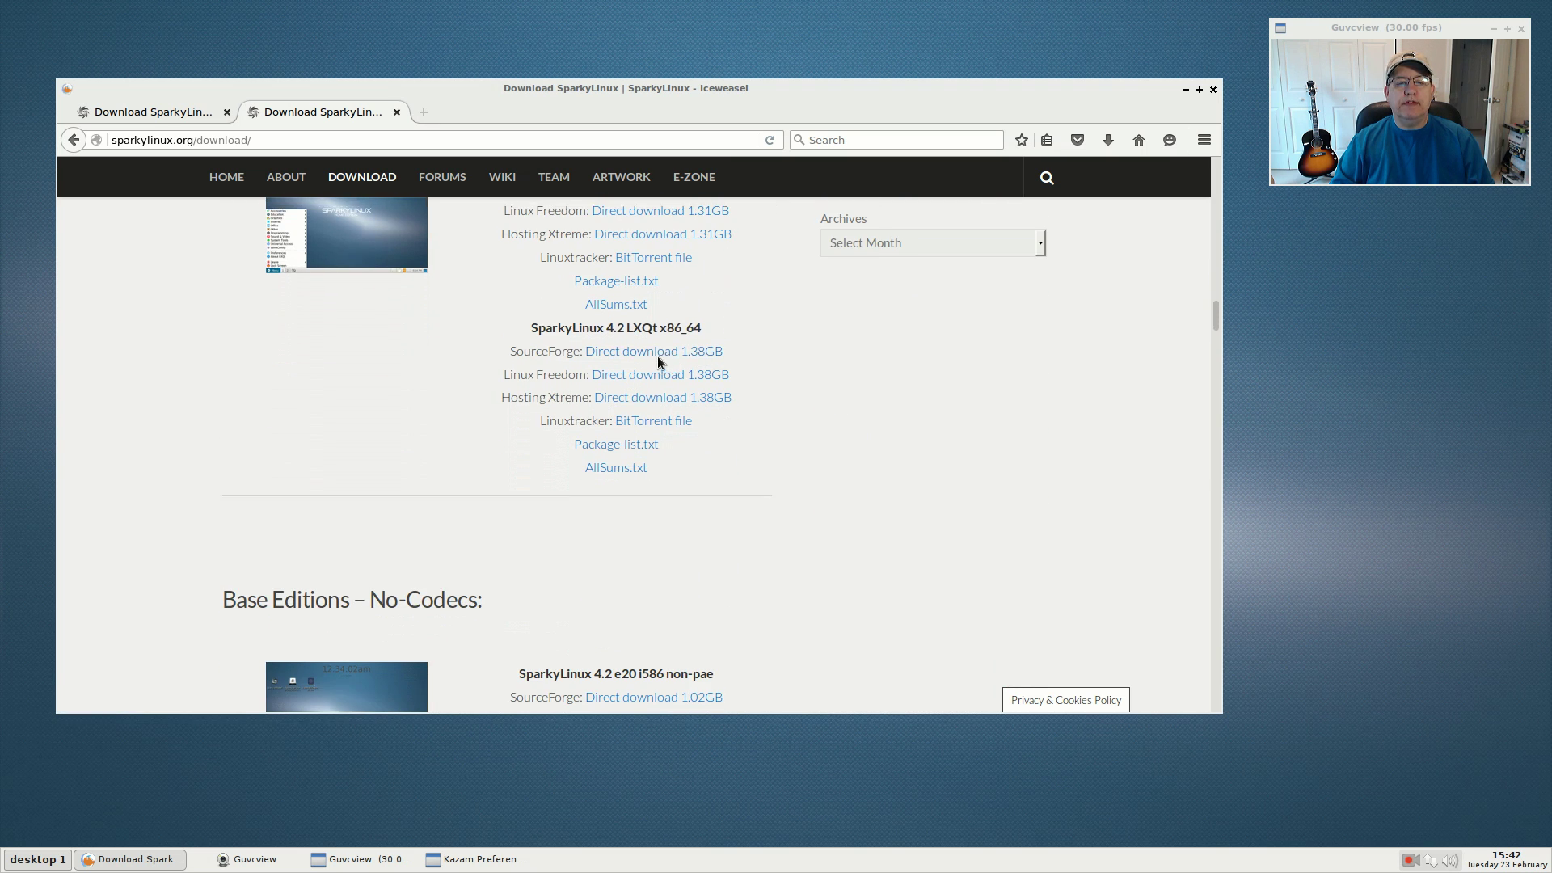
# Scroll past Special Editions down to the Rescue and Multimedia 4.2 downloads
pyautogui.scroll(8, 656, 357)
pyautogui.scroll(20, 652, 359)
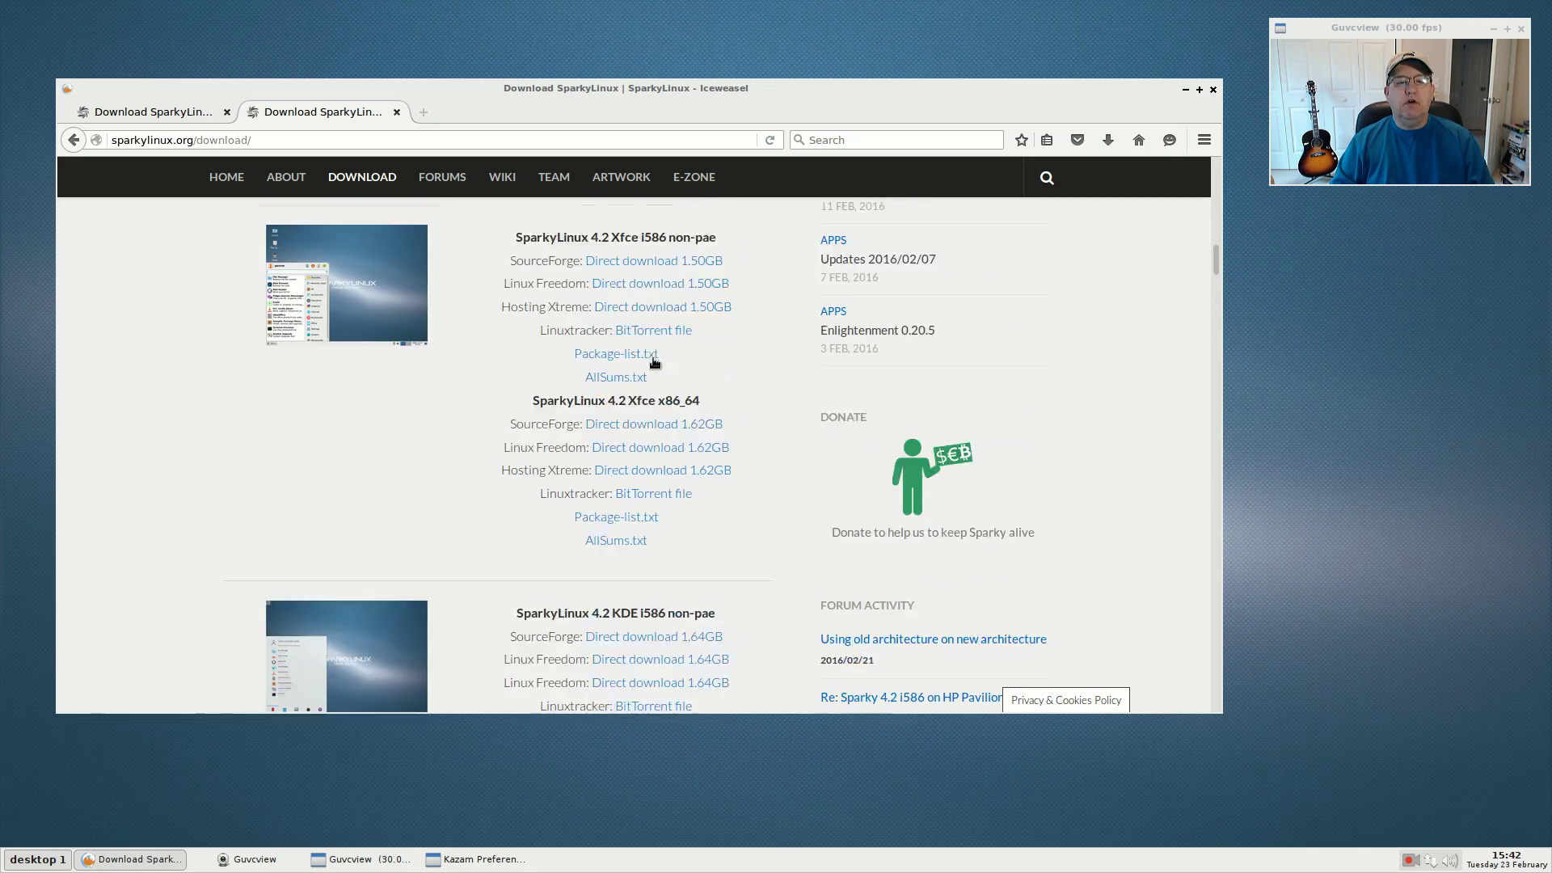
pyautogui.scroll(10, 647, 359)
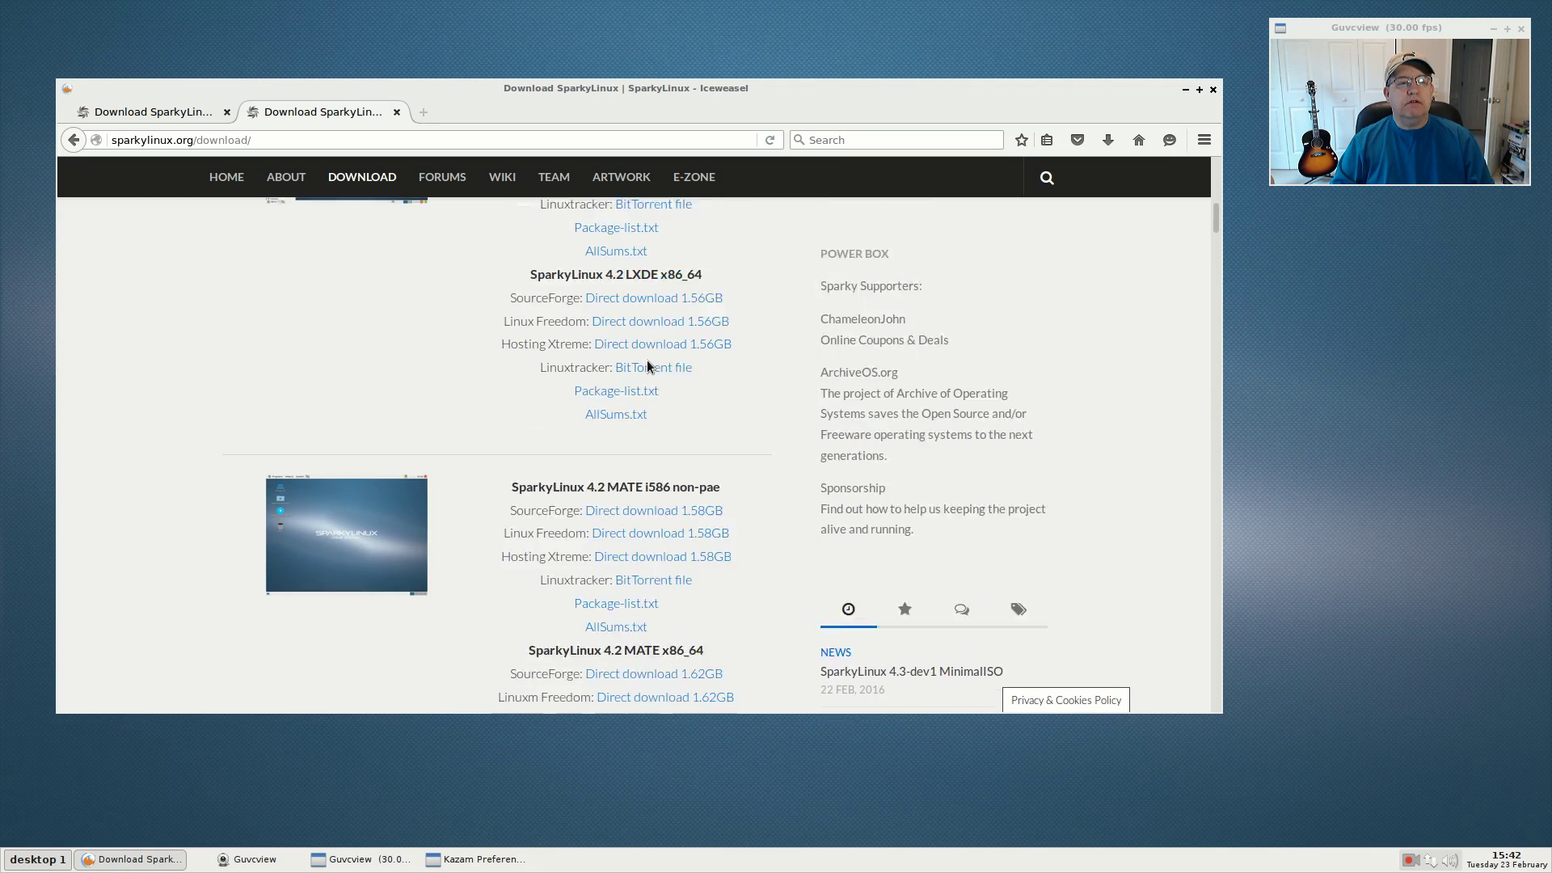
pyautogui.scroll(3, 646, 360)
pyautogui.scroll(-14, 646, 361)
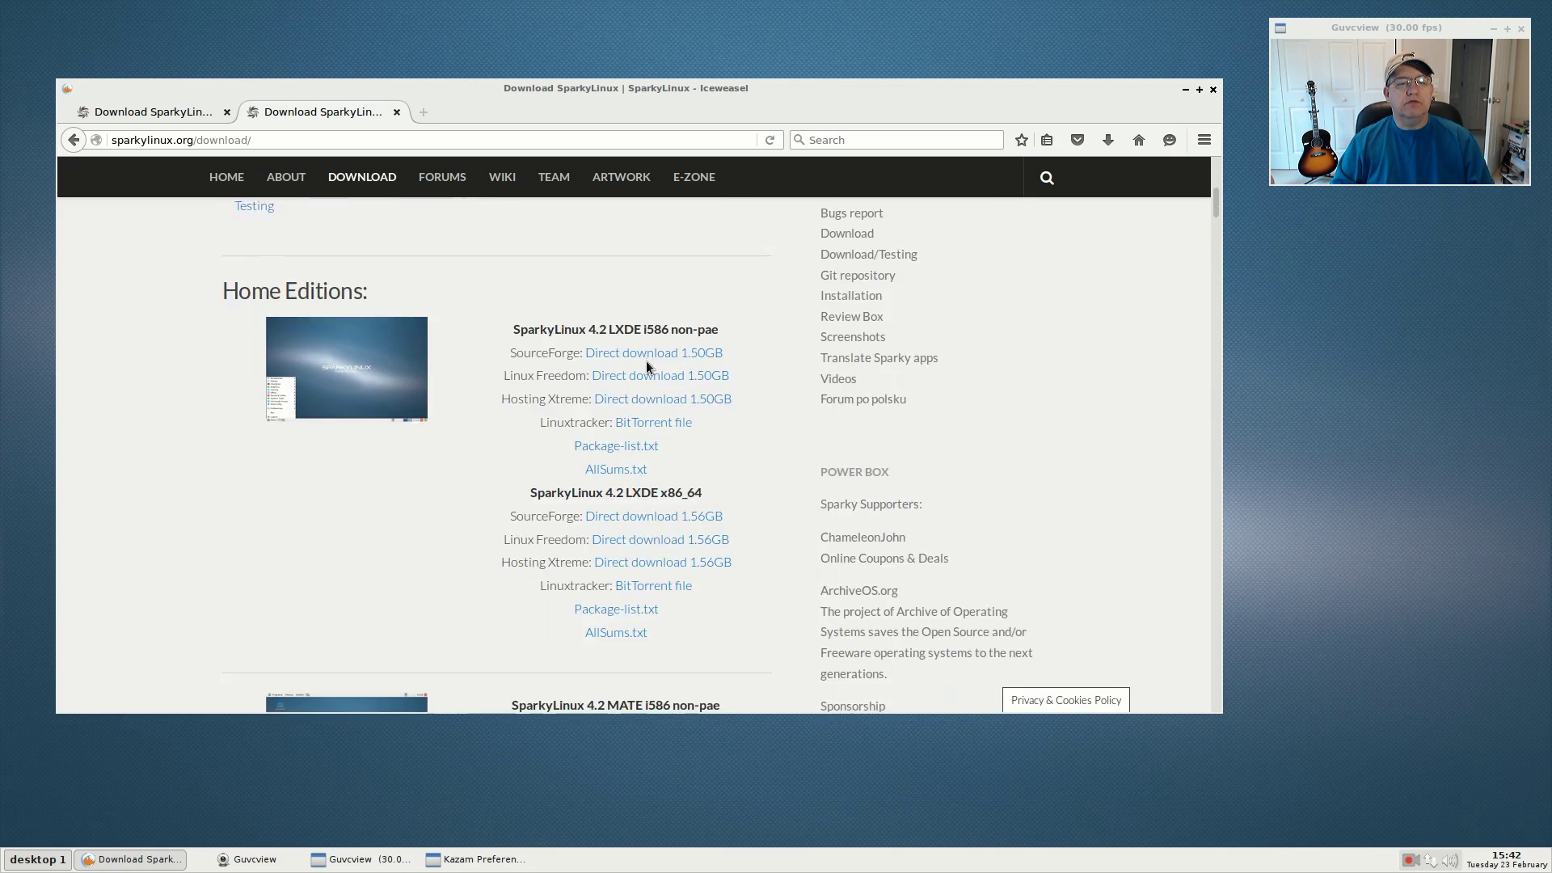
pyautogui.scroll(-18, 644, 362)
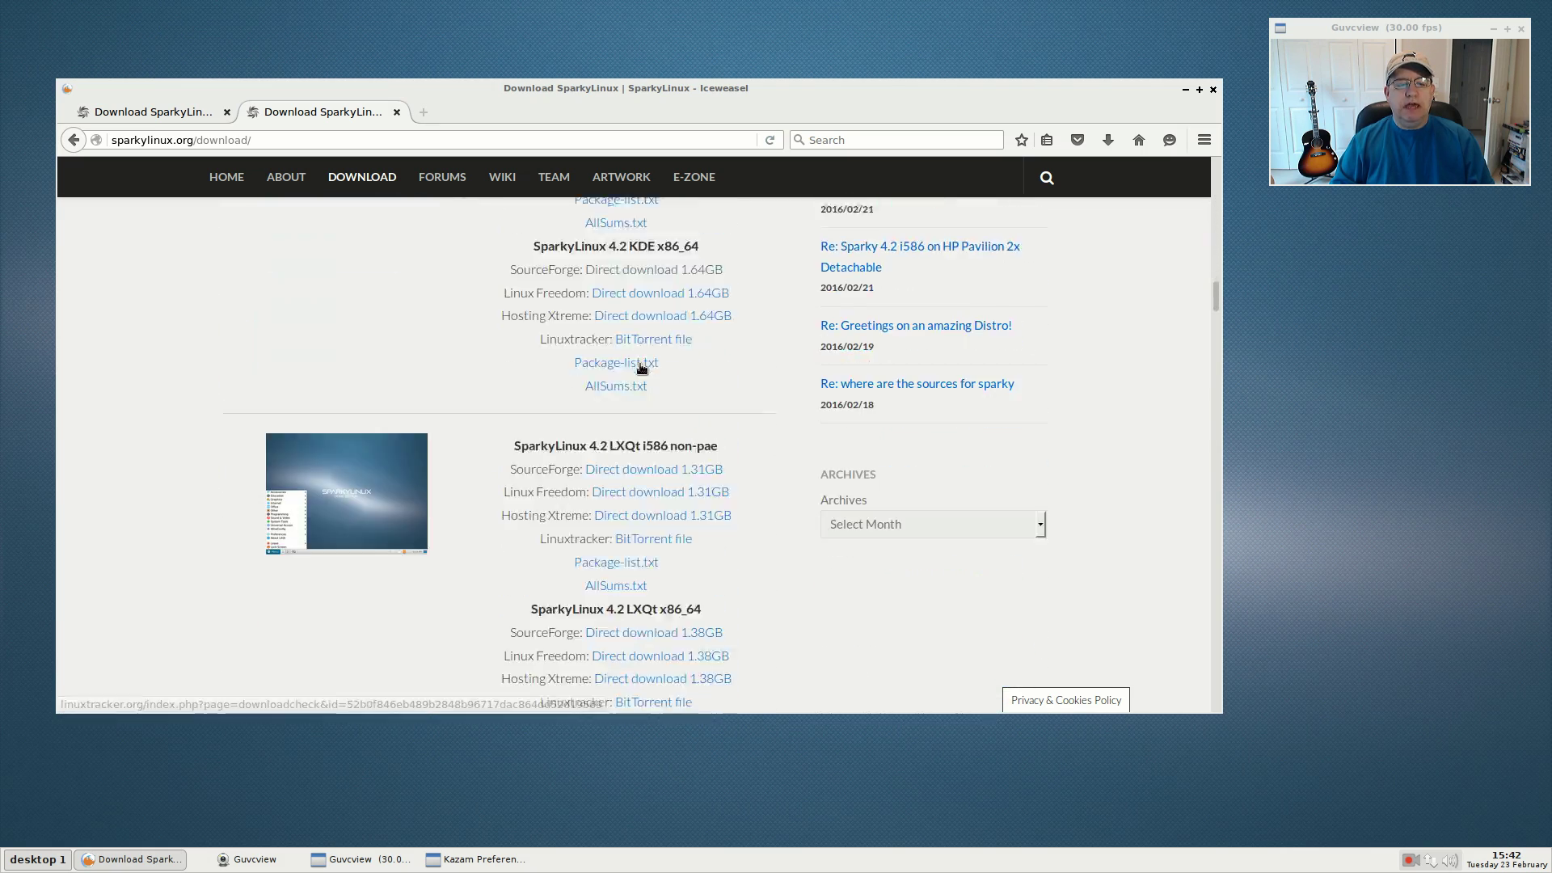
pyautogui.scroll(-4, 636, 364)
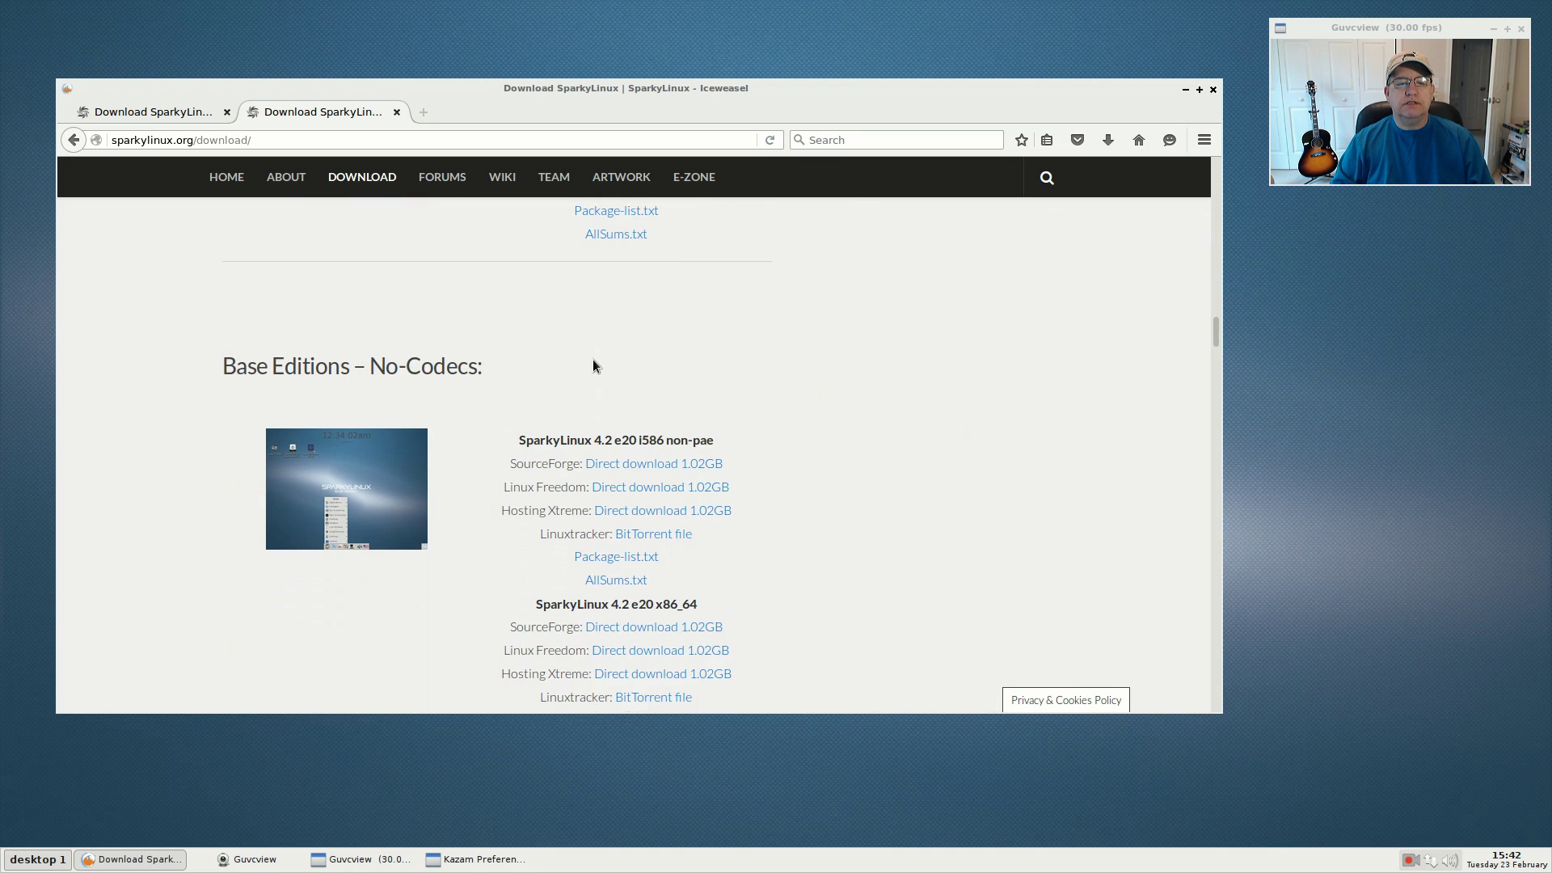
pyautogui.scroll(-2, 594, 359)
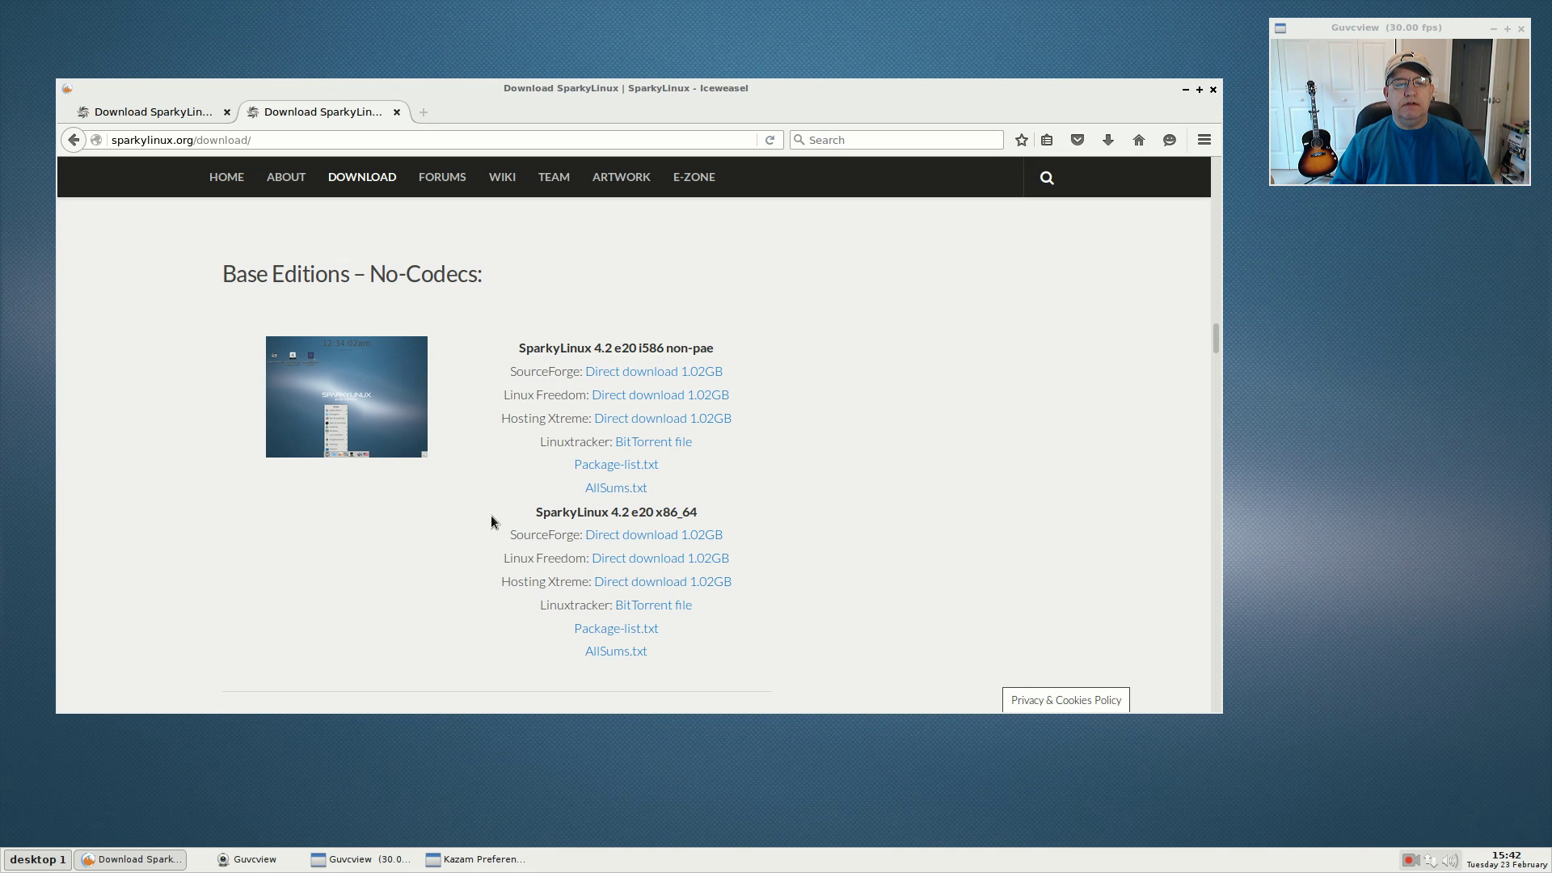
pyautogui.scroll(-6, 473, 459)
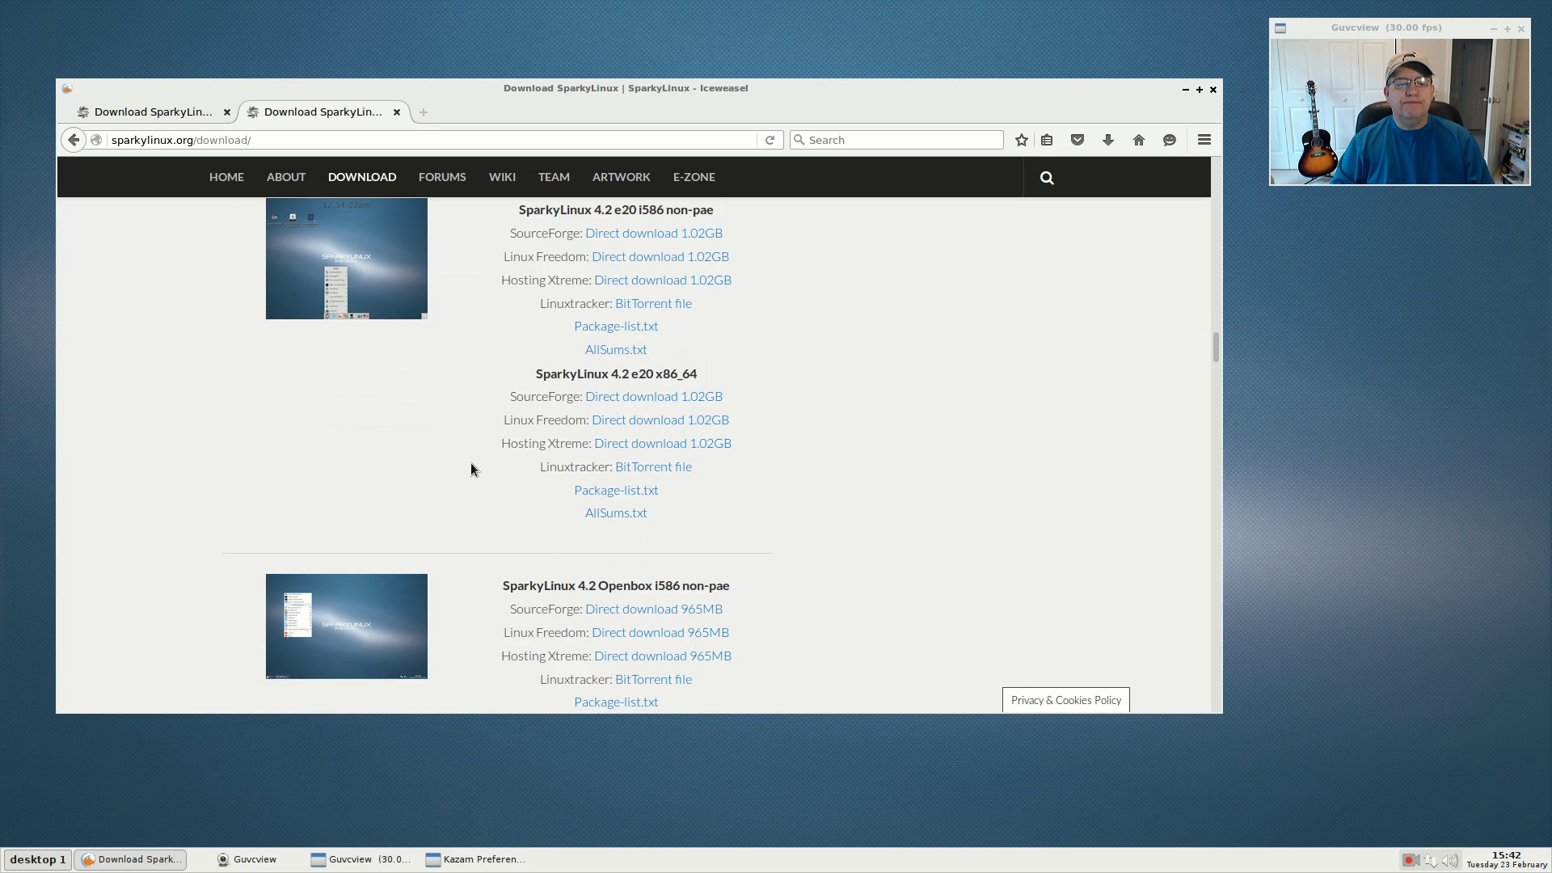
pyautogui.scroll(-12, 470, 468)
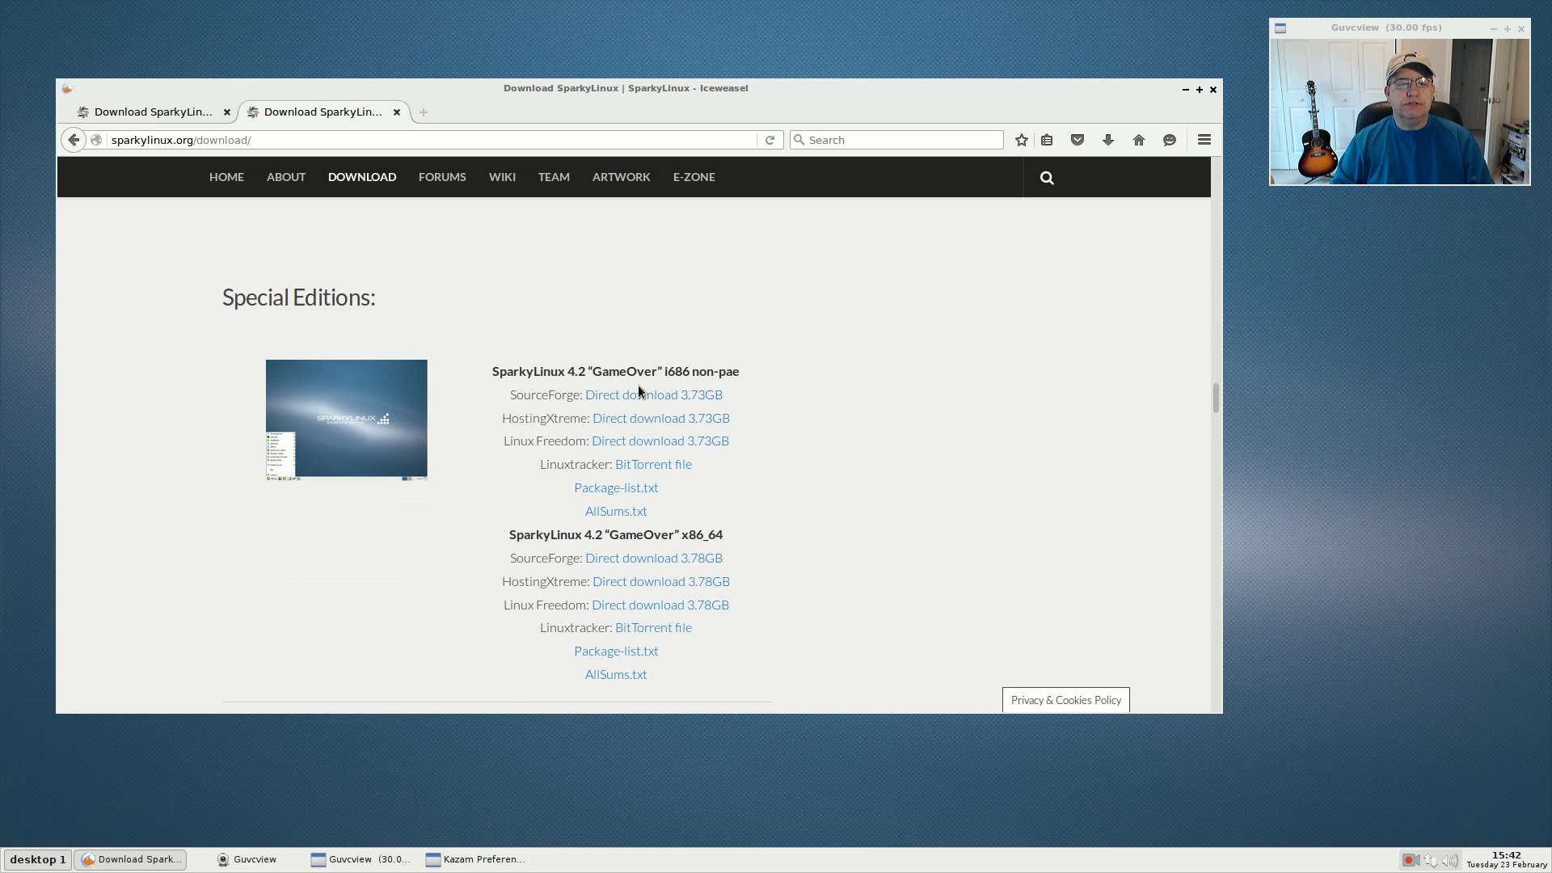
pyautogui.scroll(-4, 615, 403)
pyautogui.scroll(-5, 579, 417)
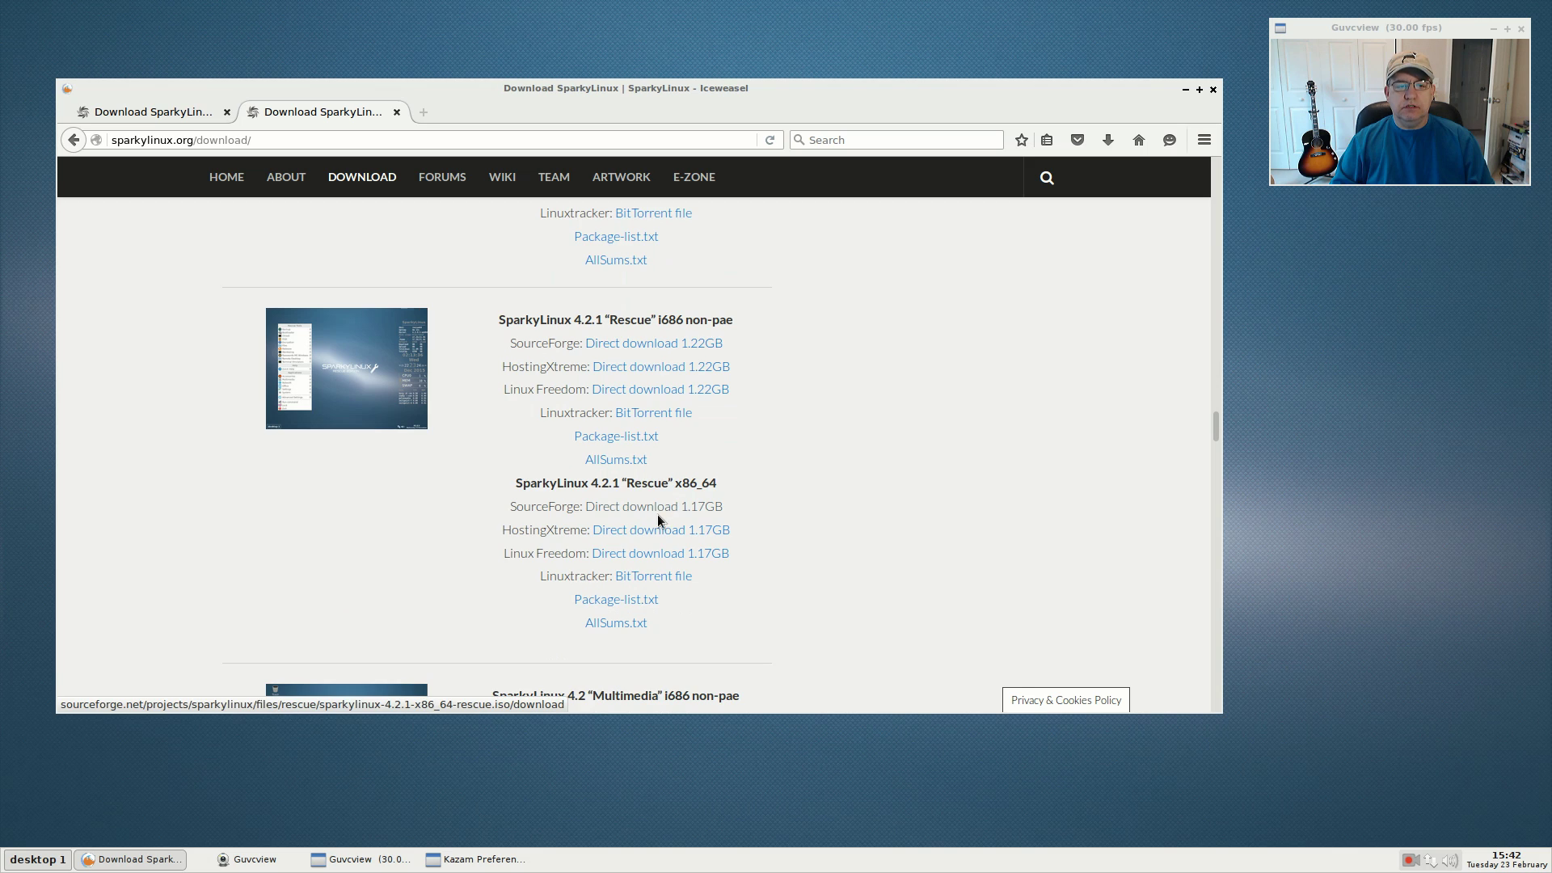
pyautogui.scroll(-2, 658, 514)
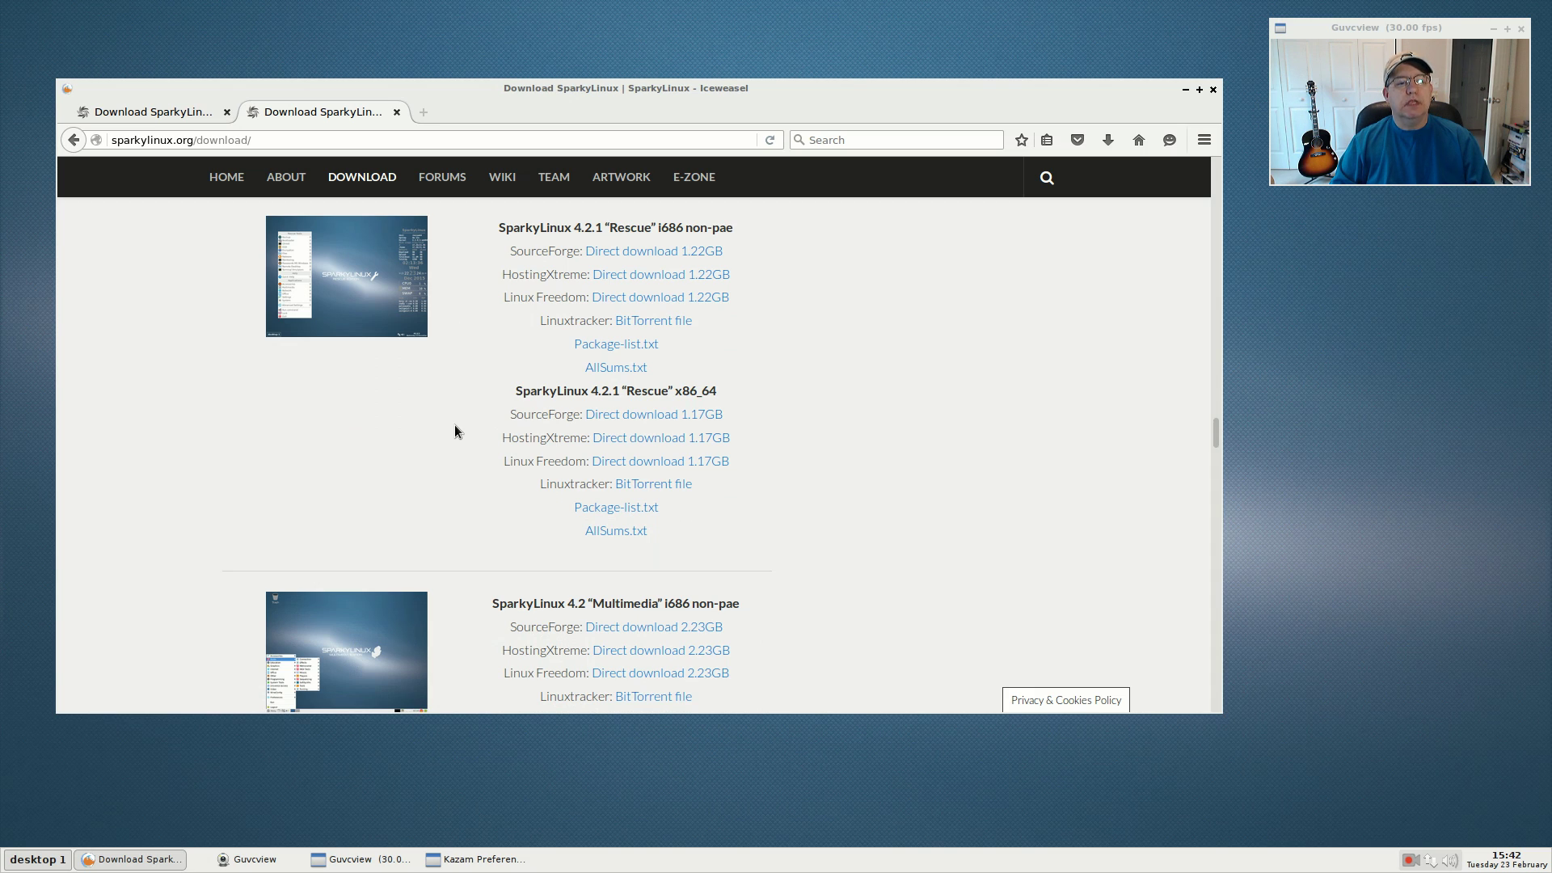
pyautogui.scroll(-6, 454, 425)
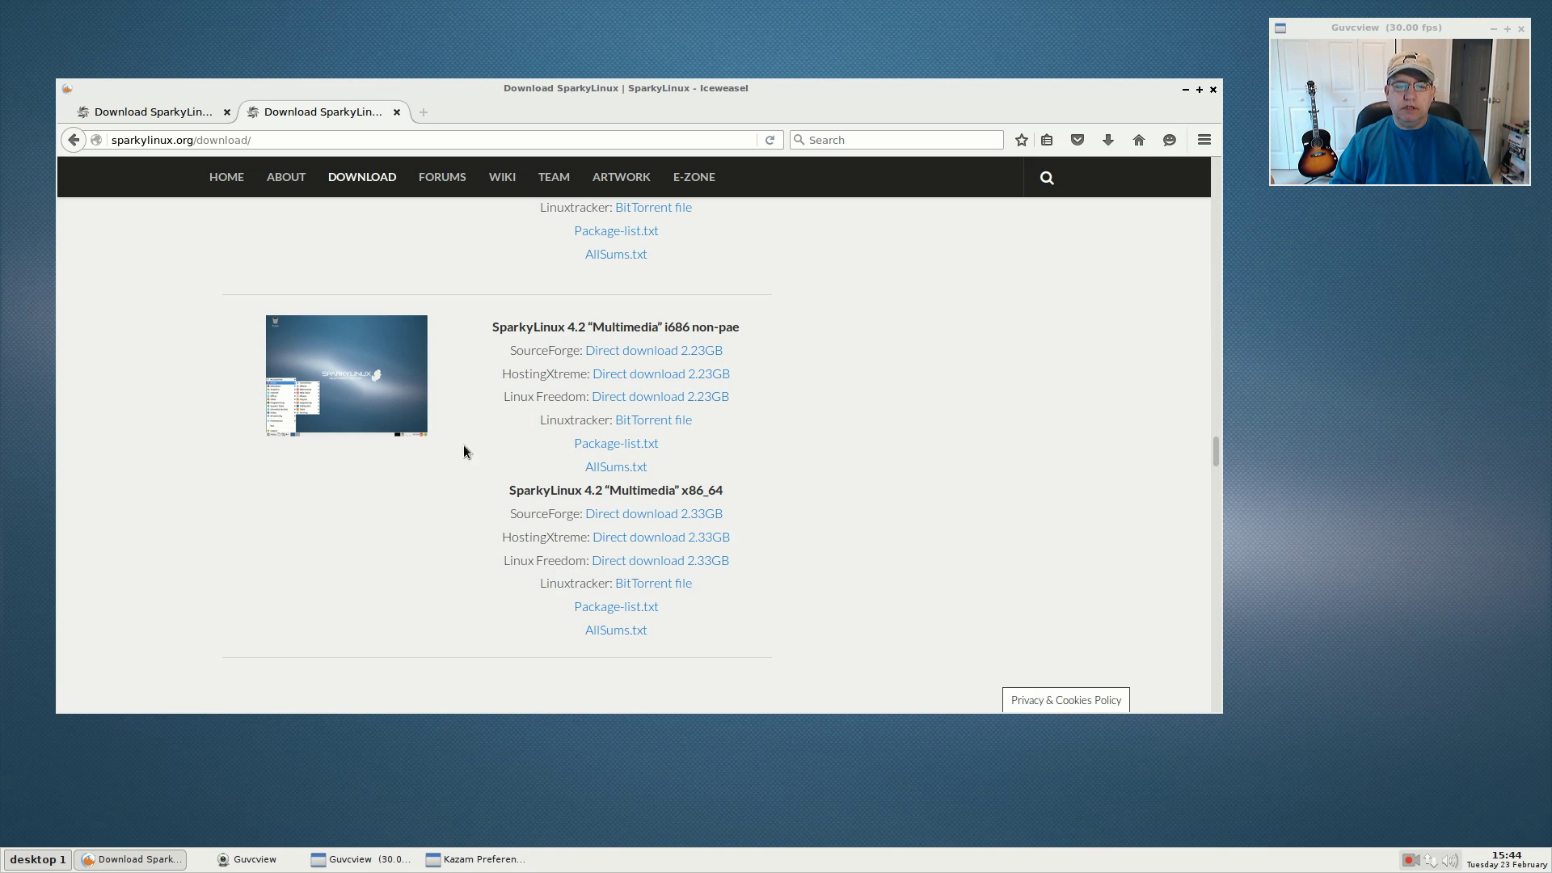
# Scroll to the top of the Download page and open the Testing ISO page
pyautogui.scroll(-6, 468, 508)
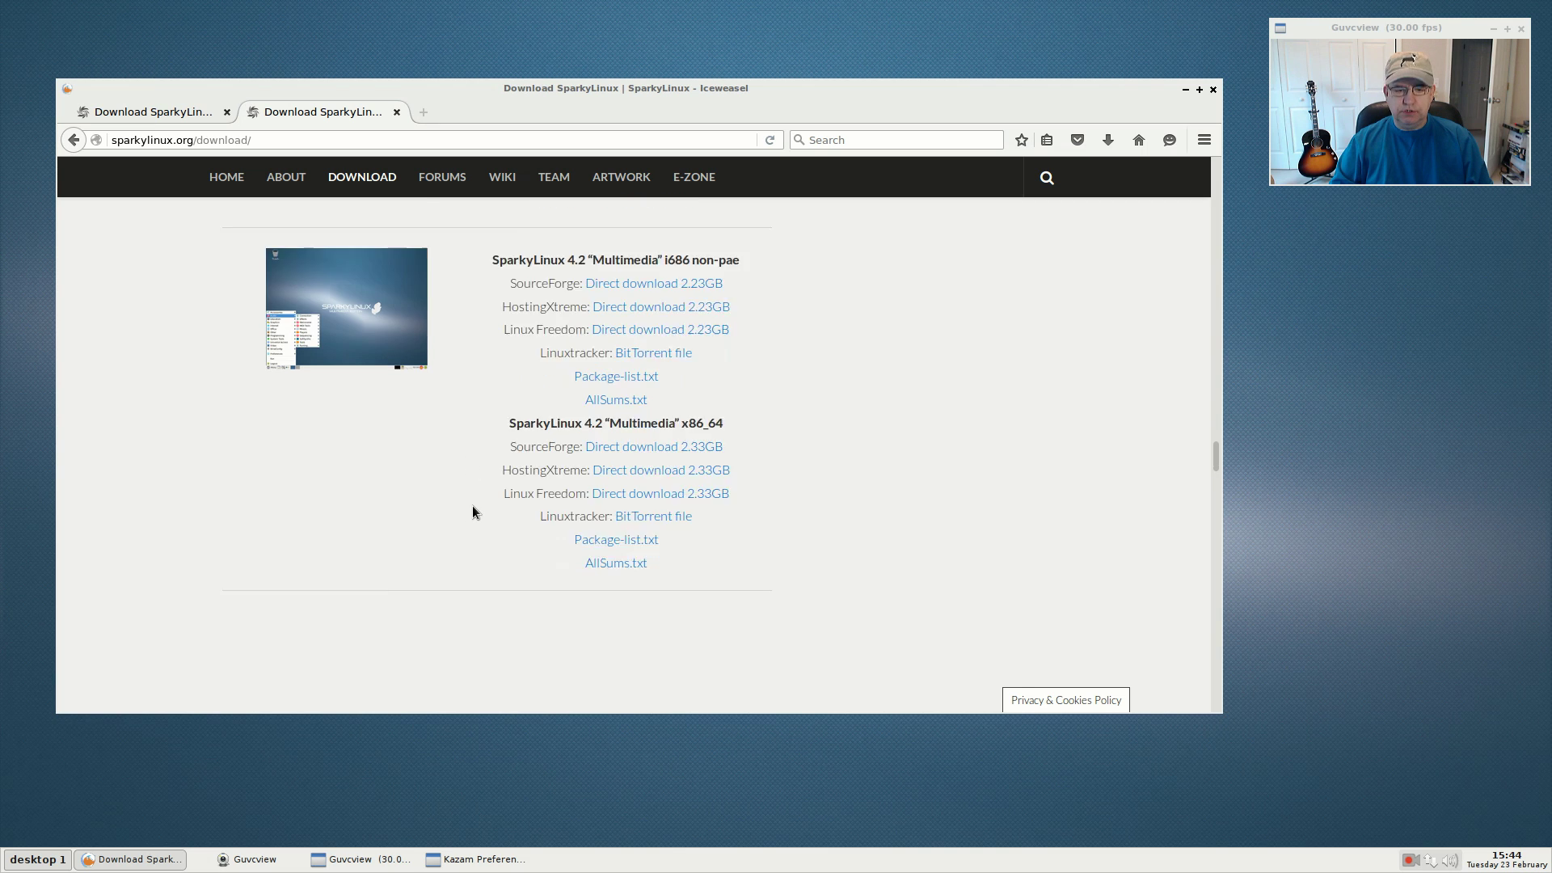
pyautogui.scroll(20, 461, 505)
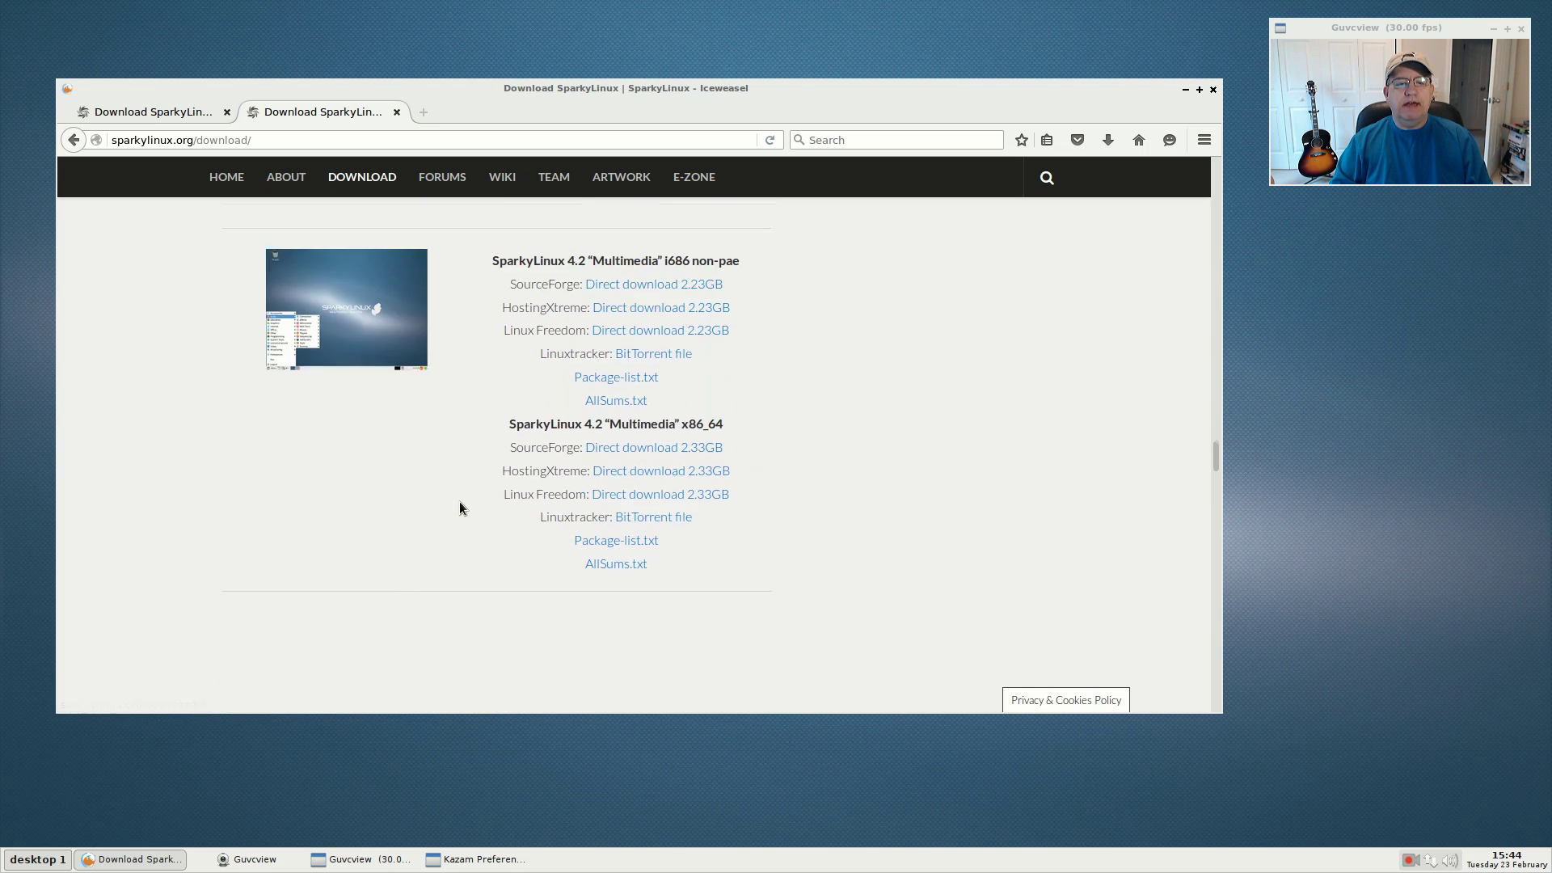
pyautogui.scroll(15, 457, 501)
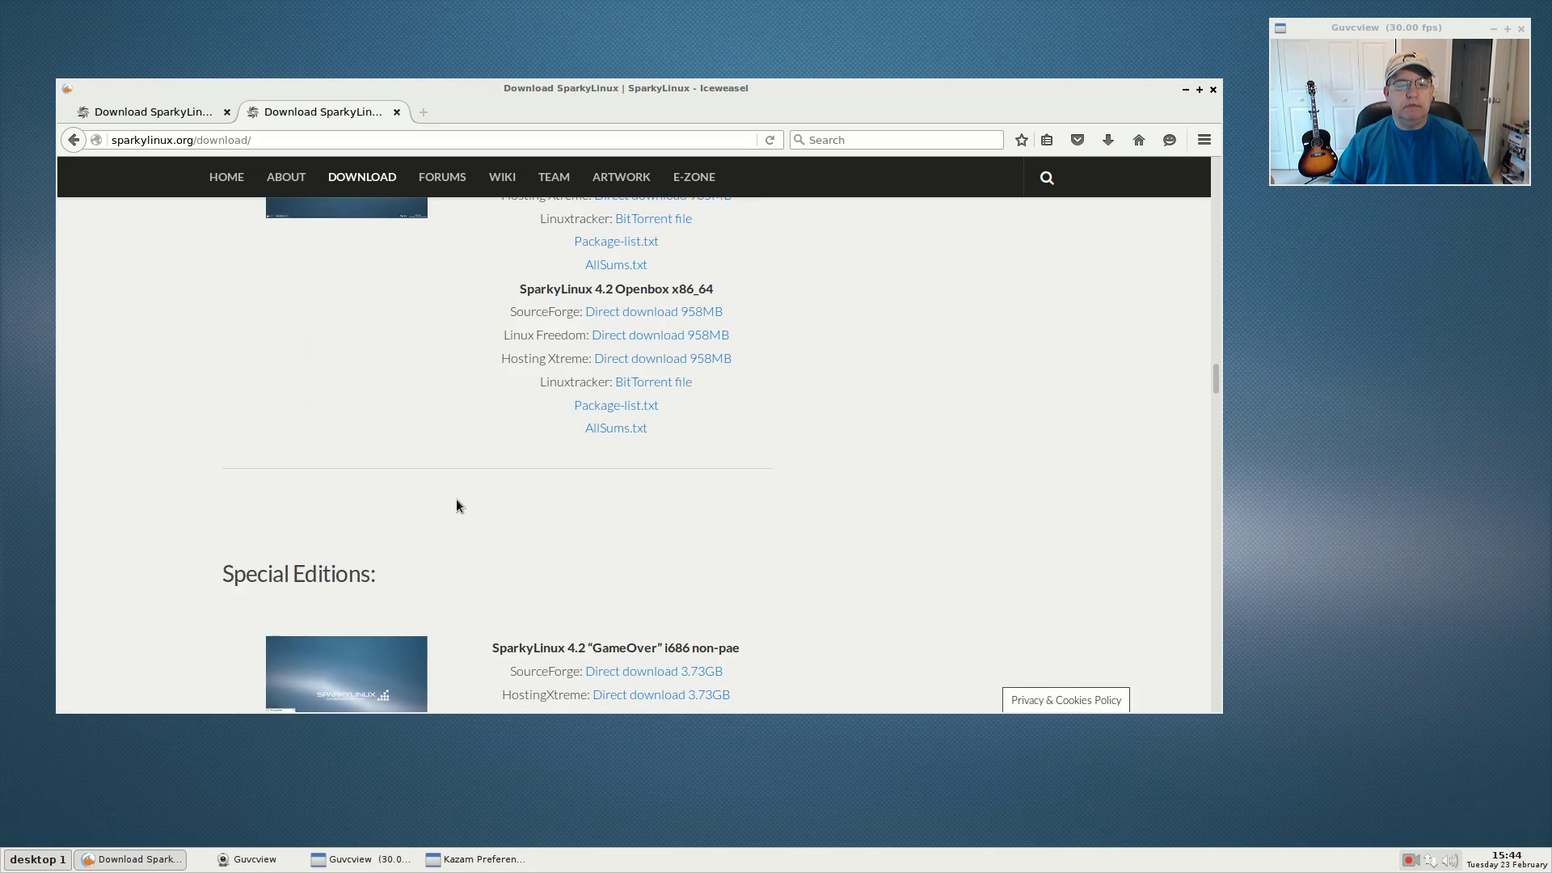
pyautogui.scroll(15, 455, 493)
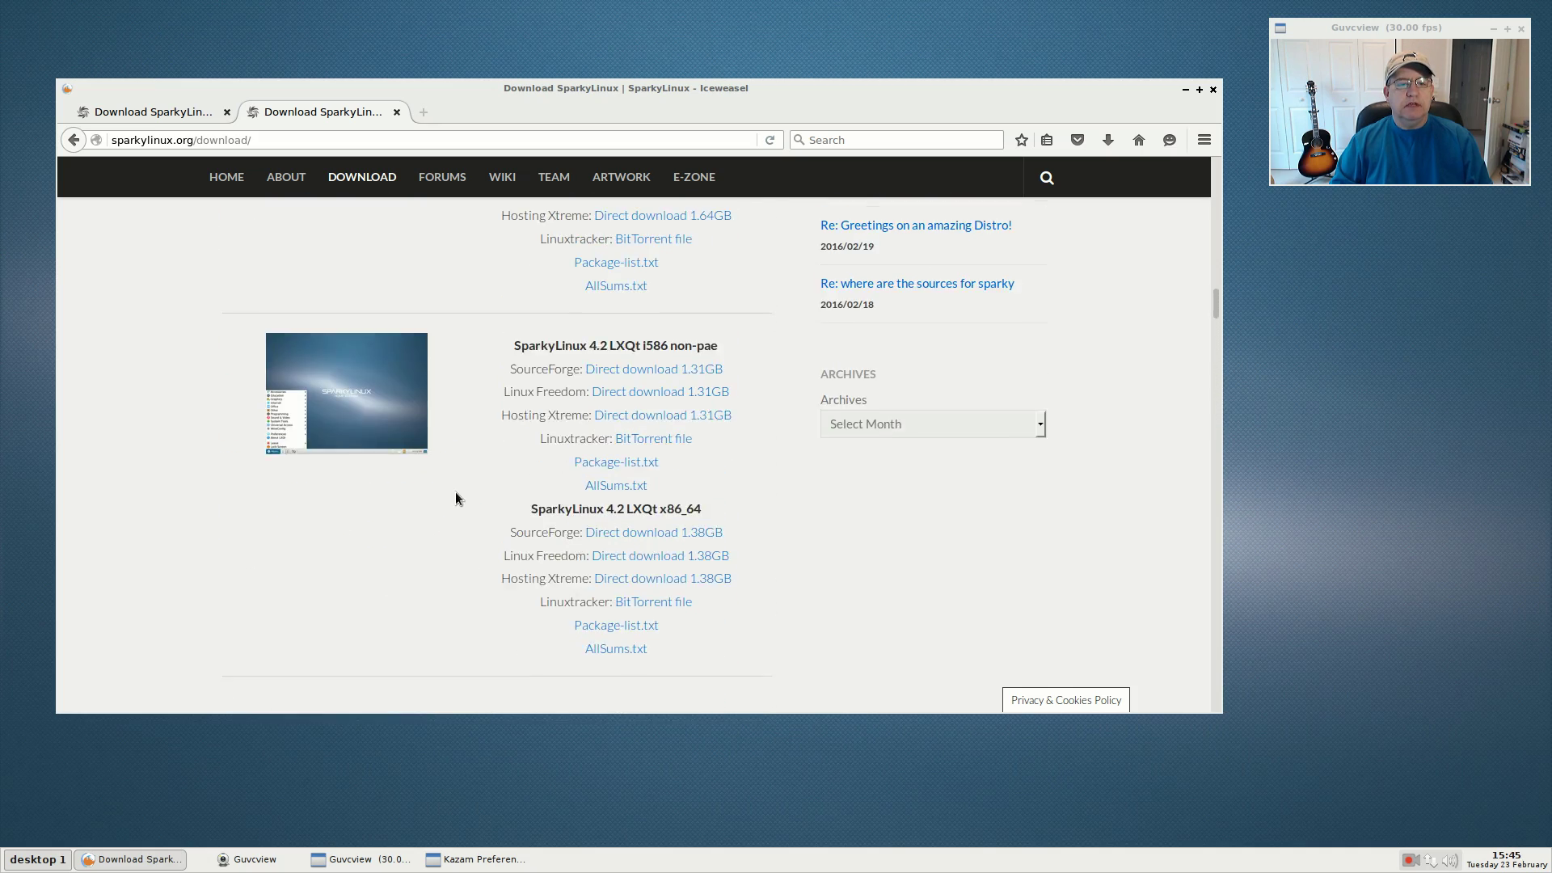
pyautogui.scroll(10, 456, 498)
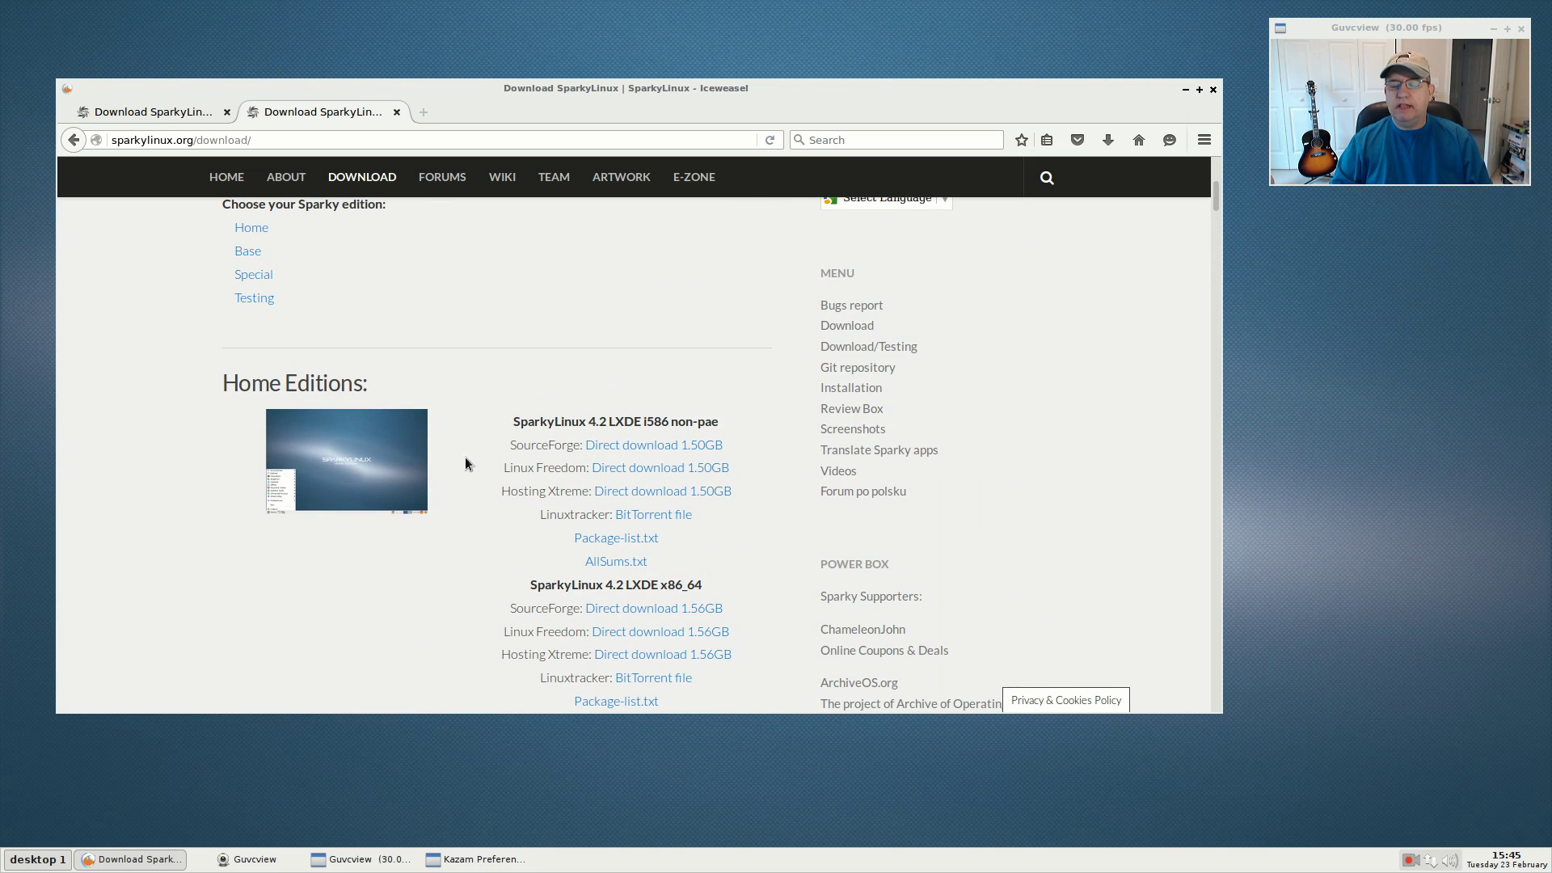
pyautogui.scroll(5, 466, 485)
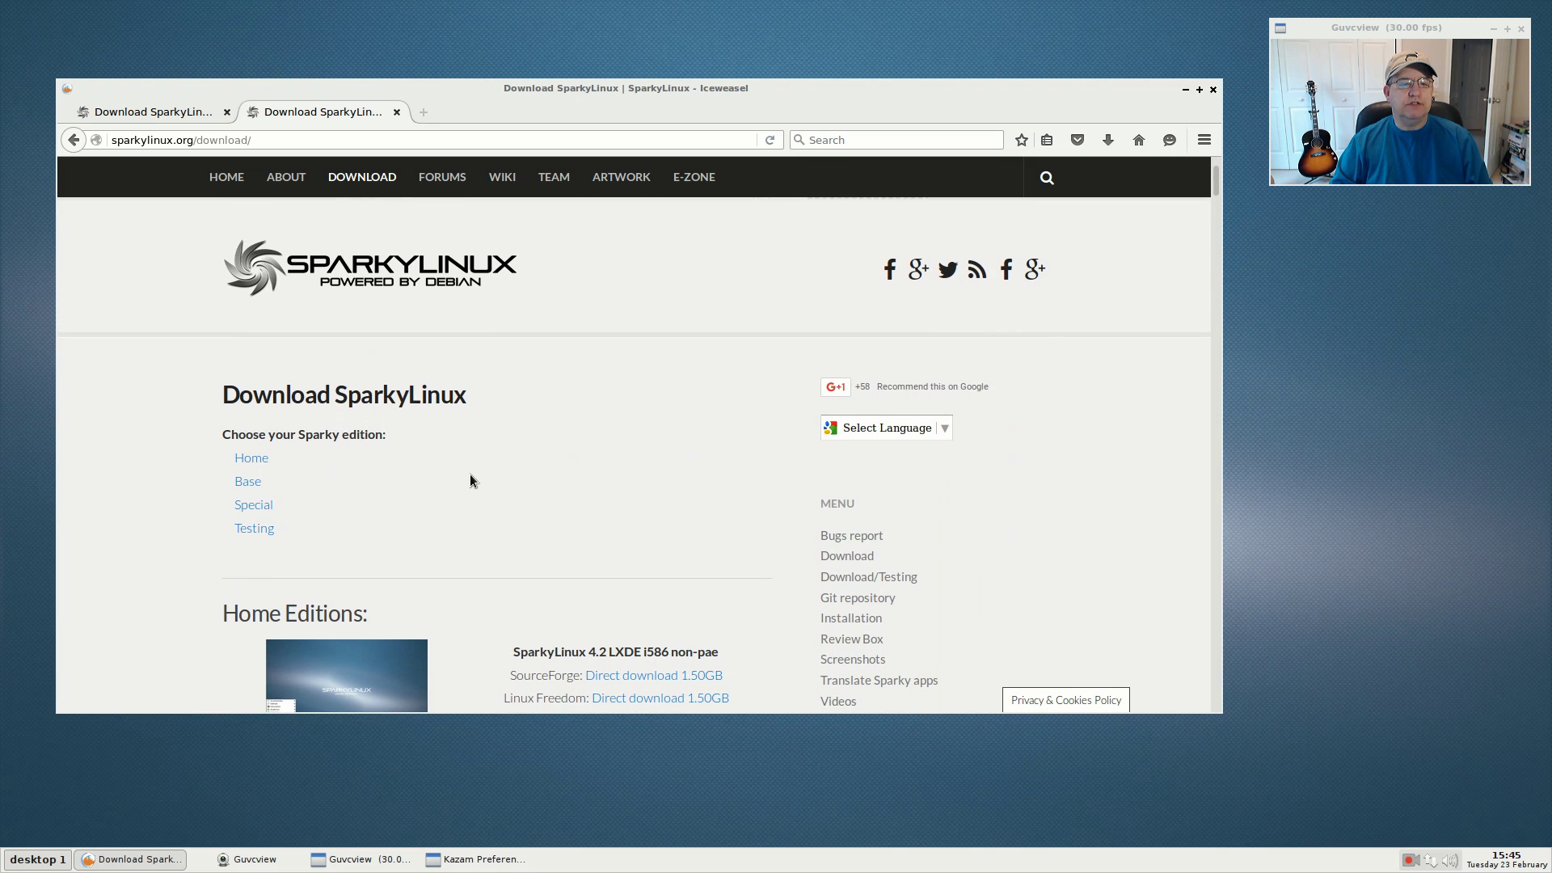
pyautogui.click(255, 531)
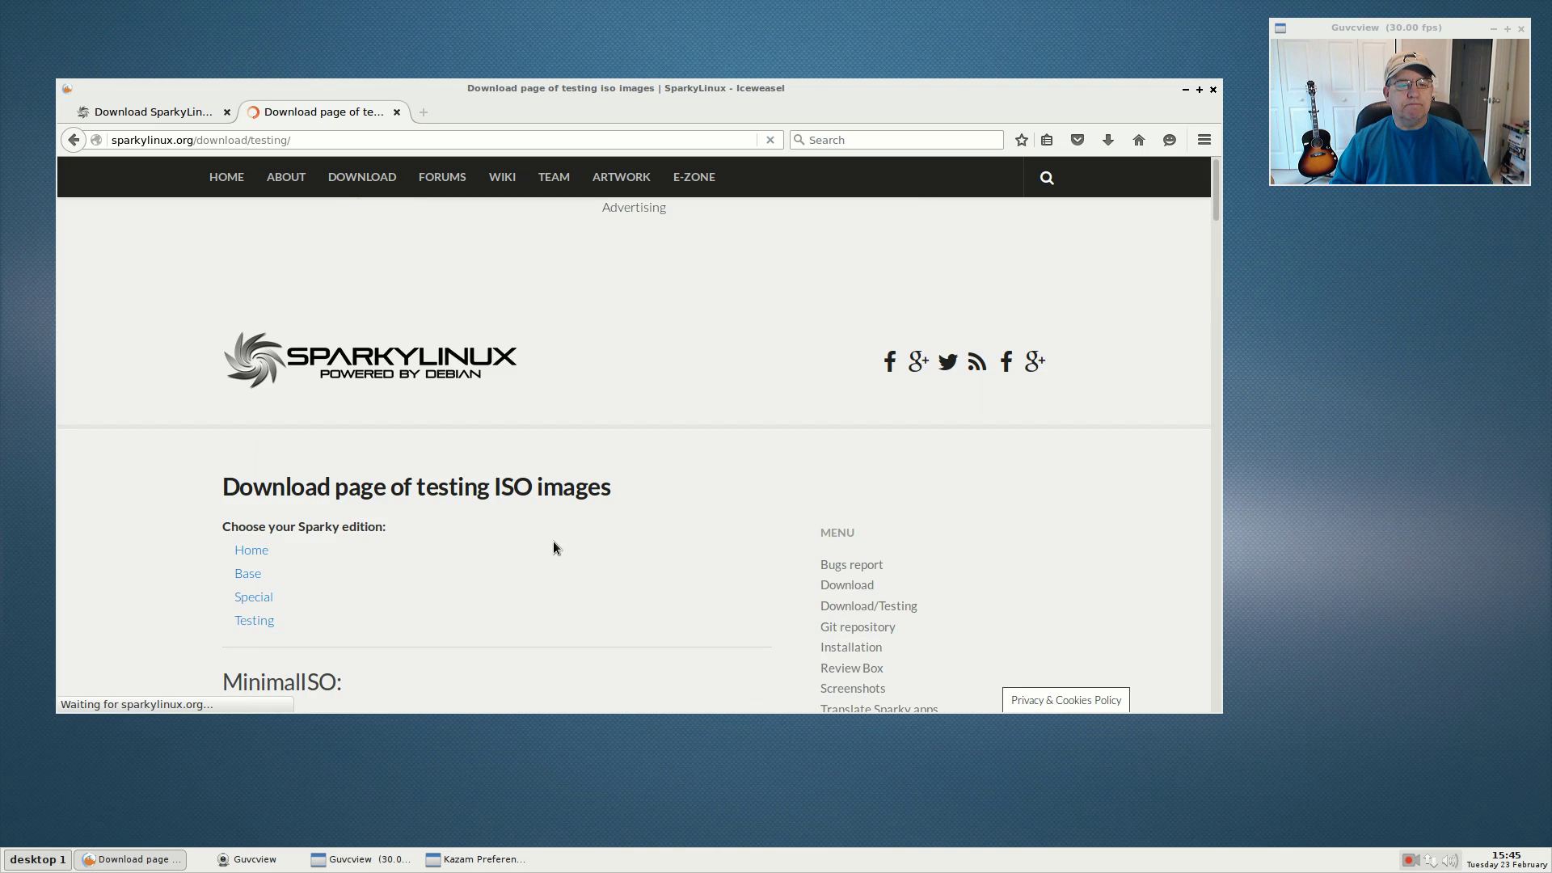
# Start the MinimalGUI i686 non-pae and MinimalCLI x86_64 downloads, then reload the page
pyautogui.scroll(-5, 552, 541)
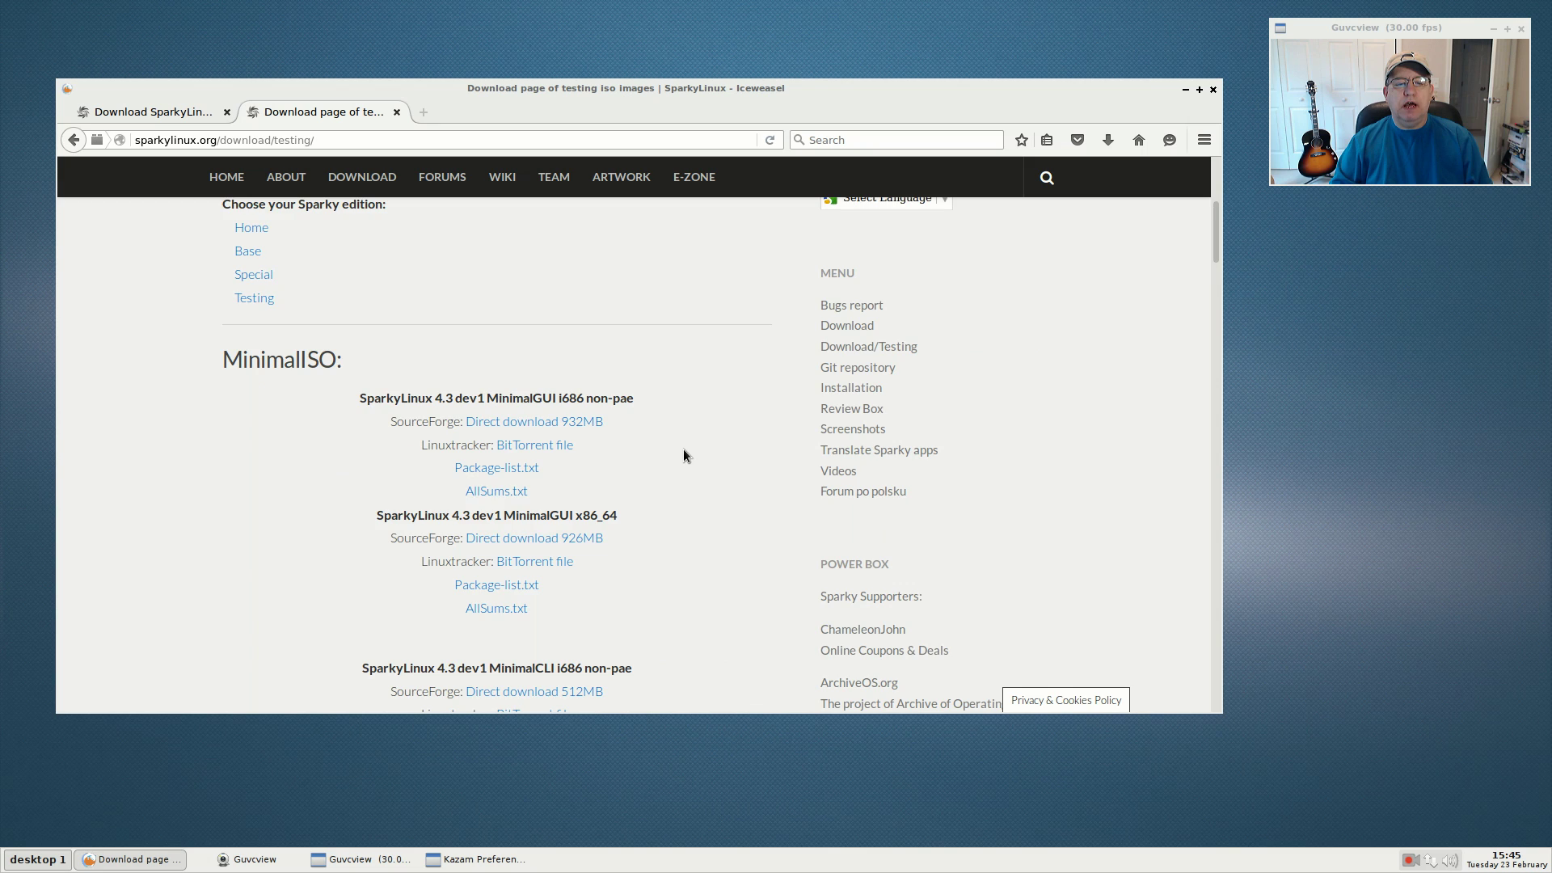
pyautogui.scroll(-4, 682, 451)
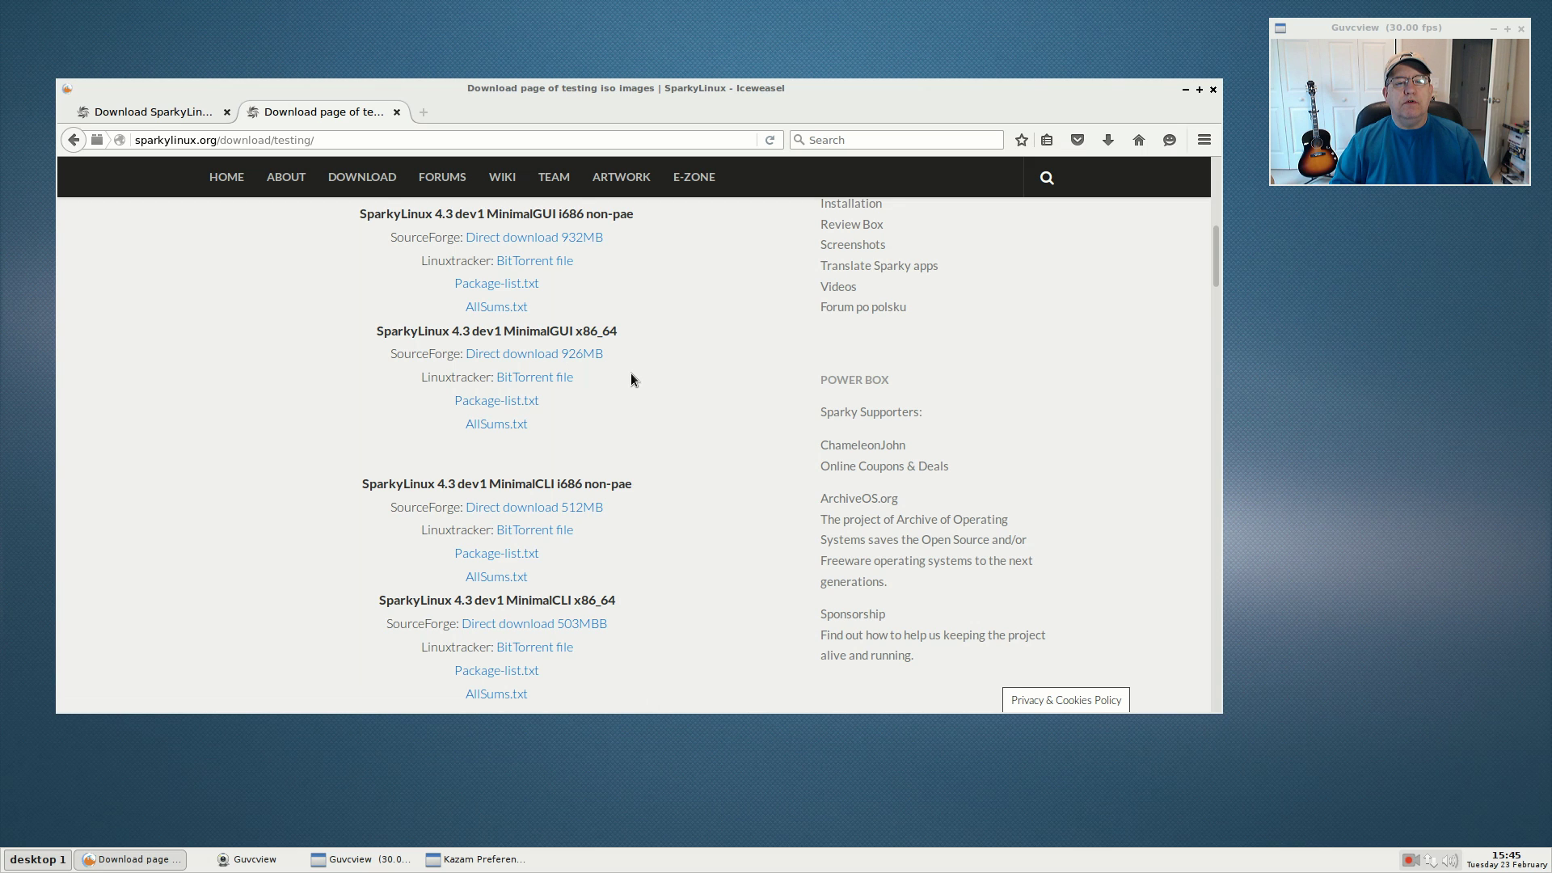
pyautogui.scroll(-2, 632, 376)
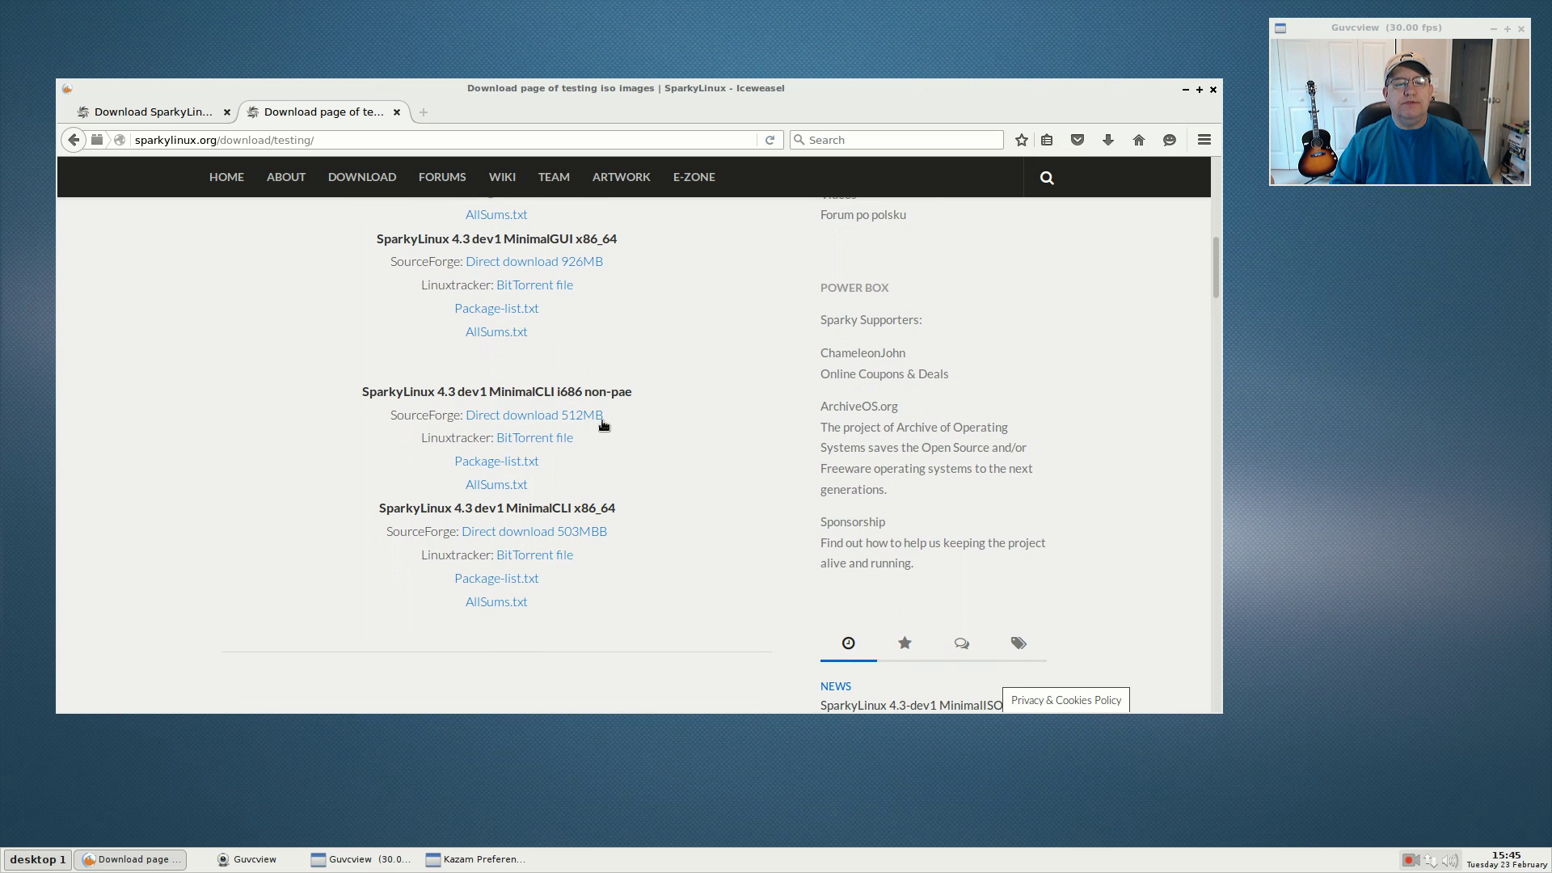
pyautogui.scroll(4, 642, 414)
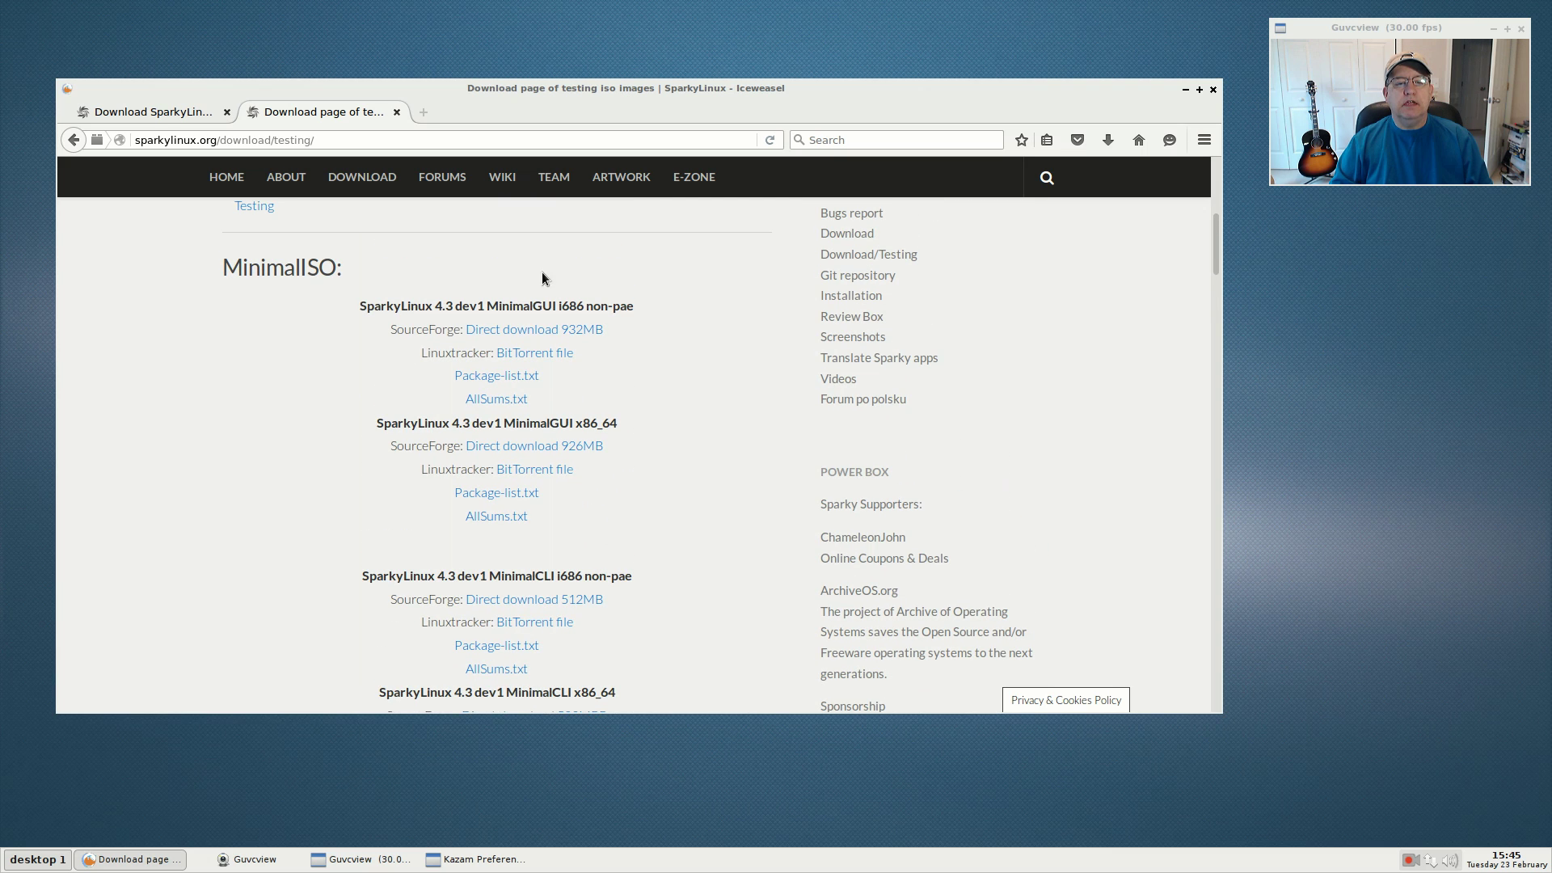
pyautogui.click(544, 319)
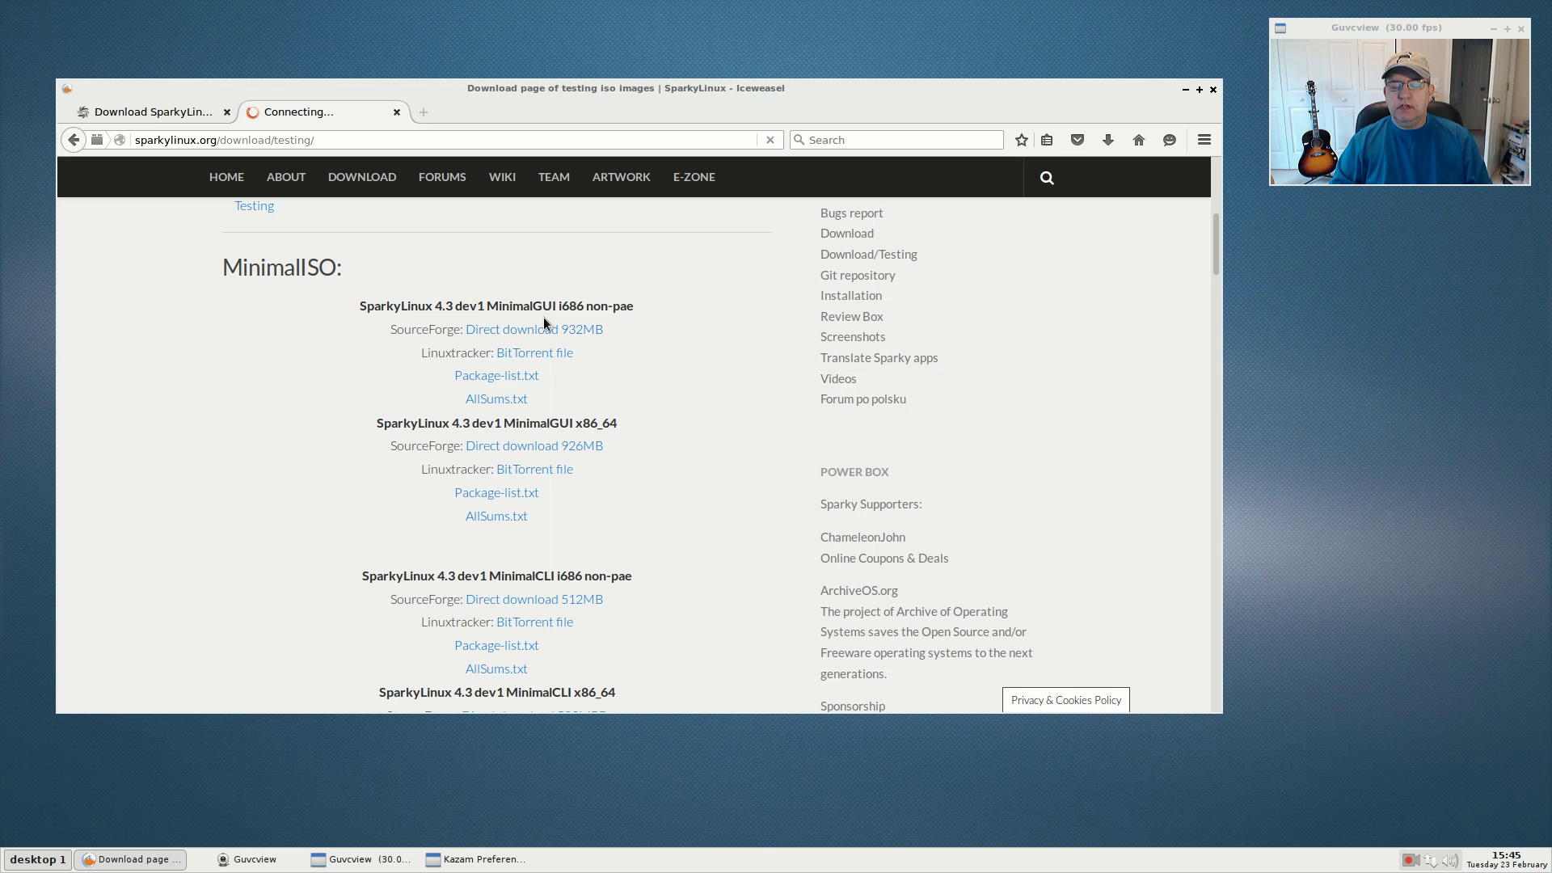
pyautogui.scroll(-6, 607, 492)
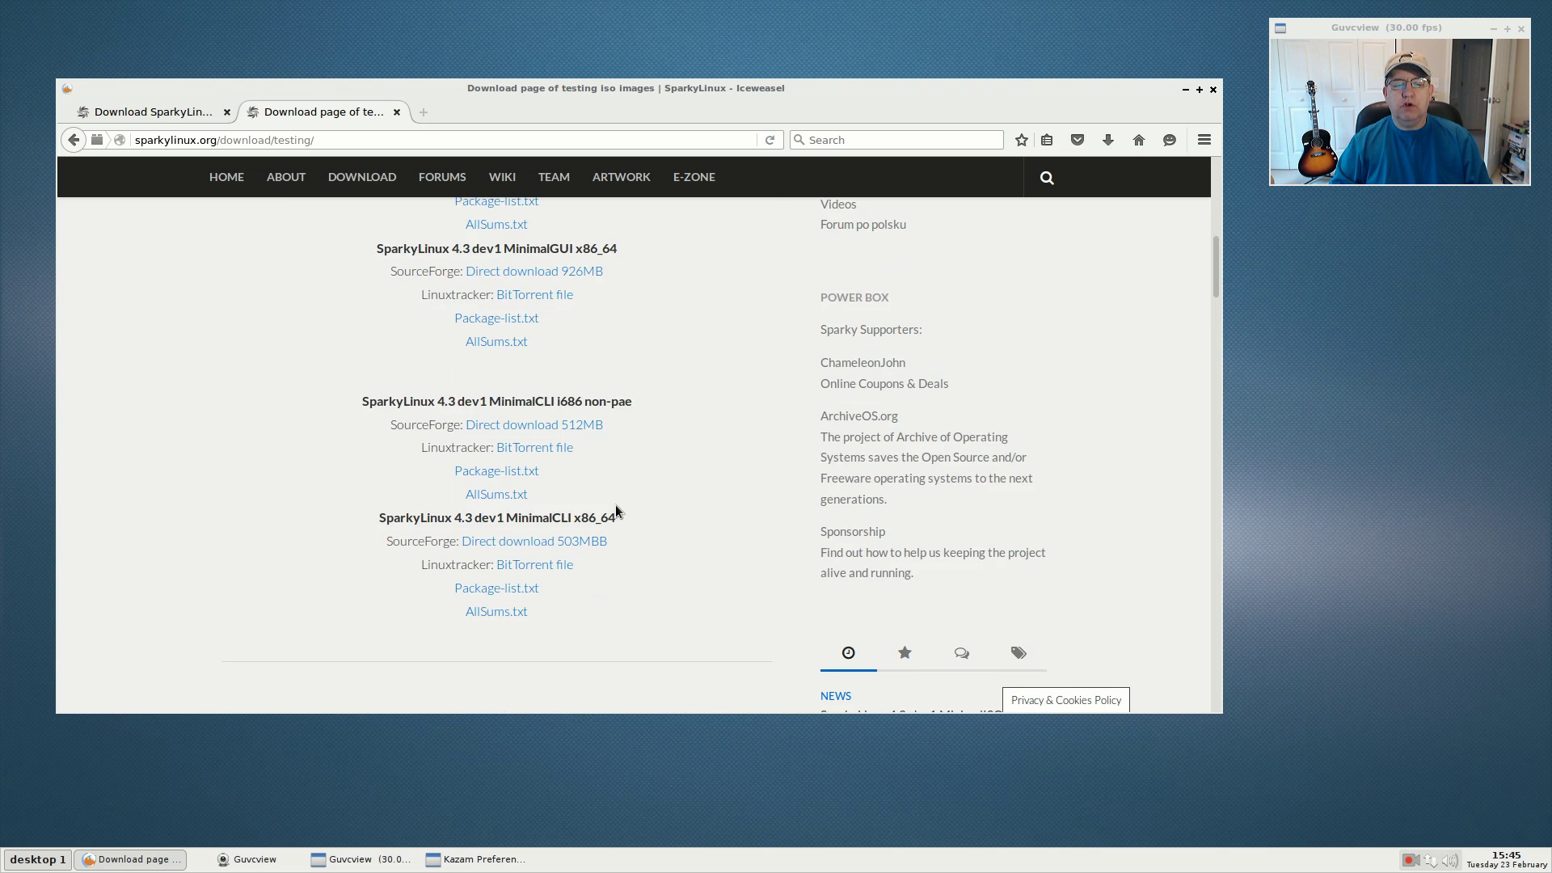
pyautogui.click(553, 436)
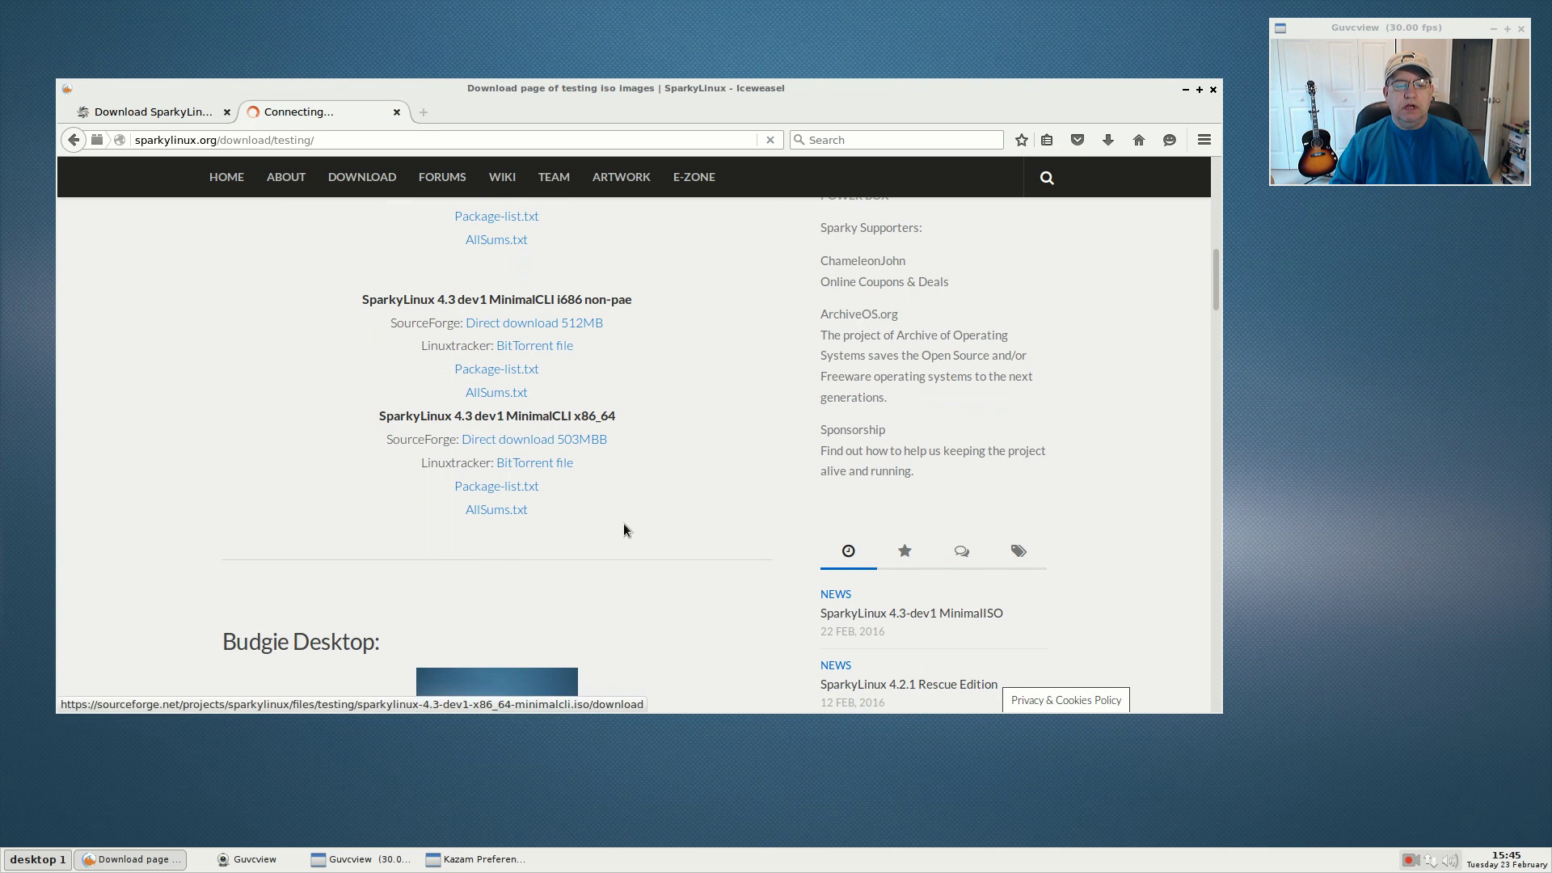
pyautogui.scroll(7, 623, 524)
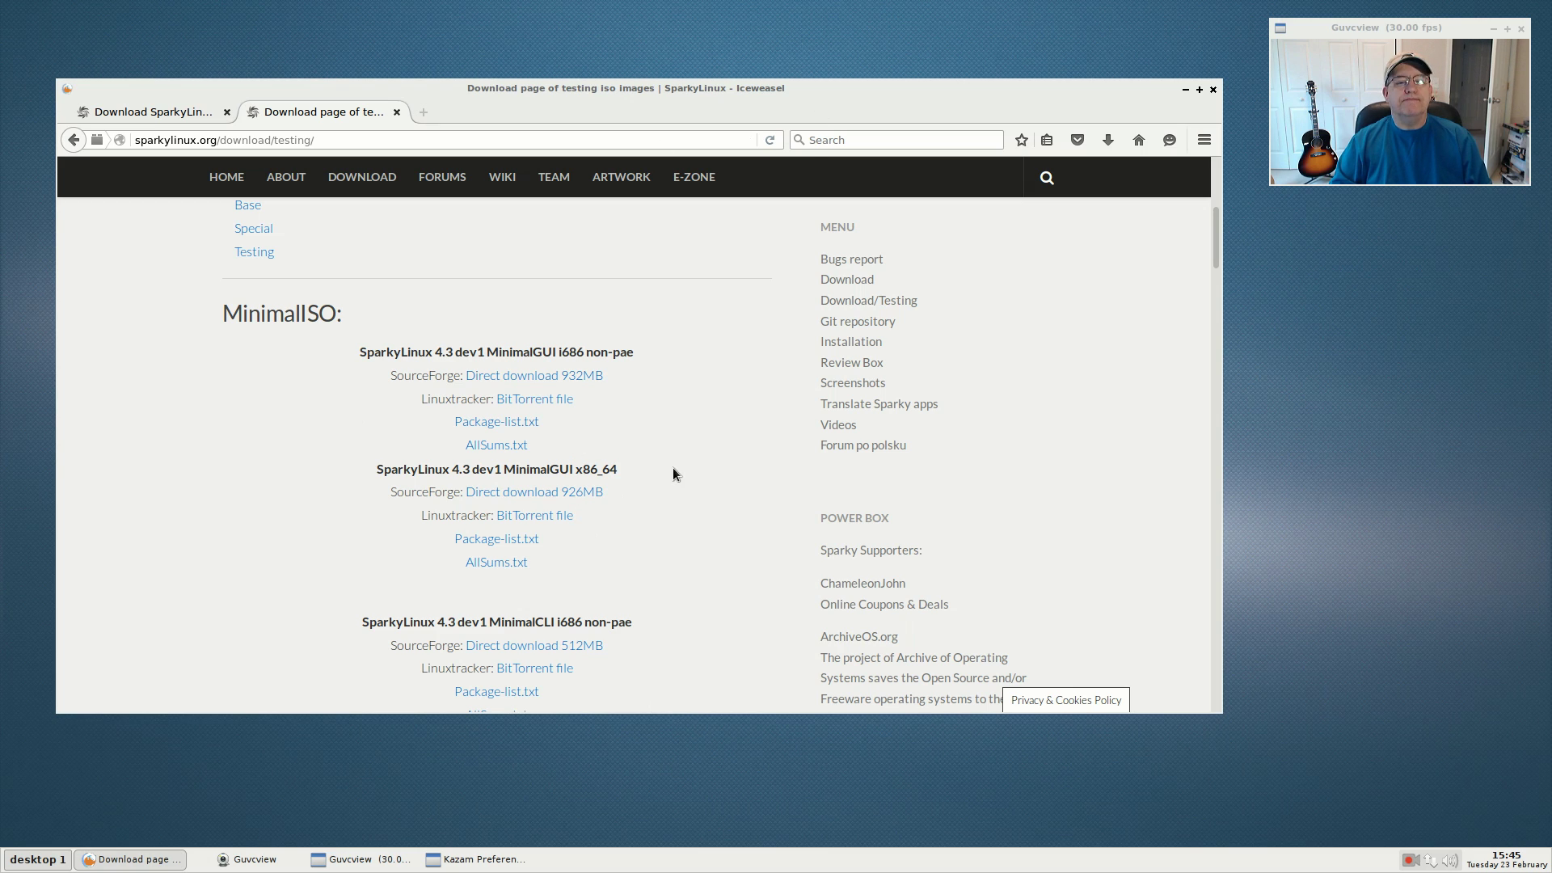
pyautogui.scroll(-3, 666, 485)
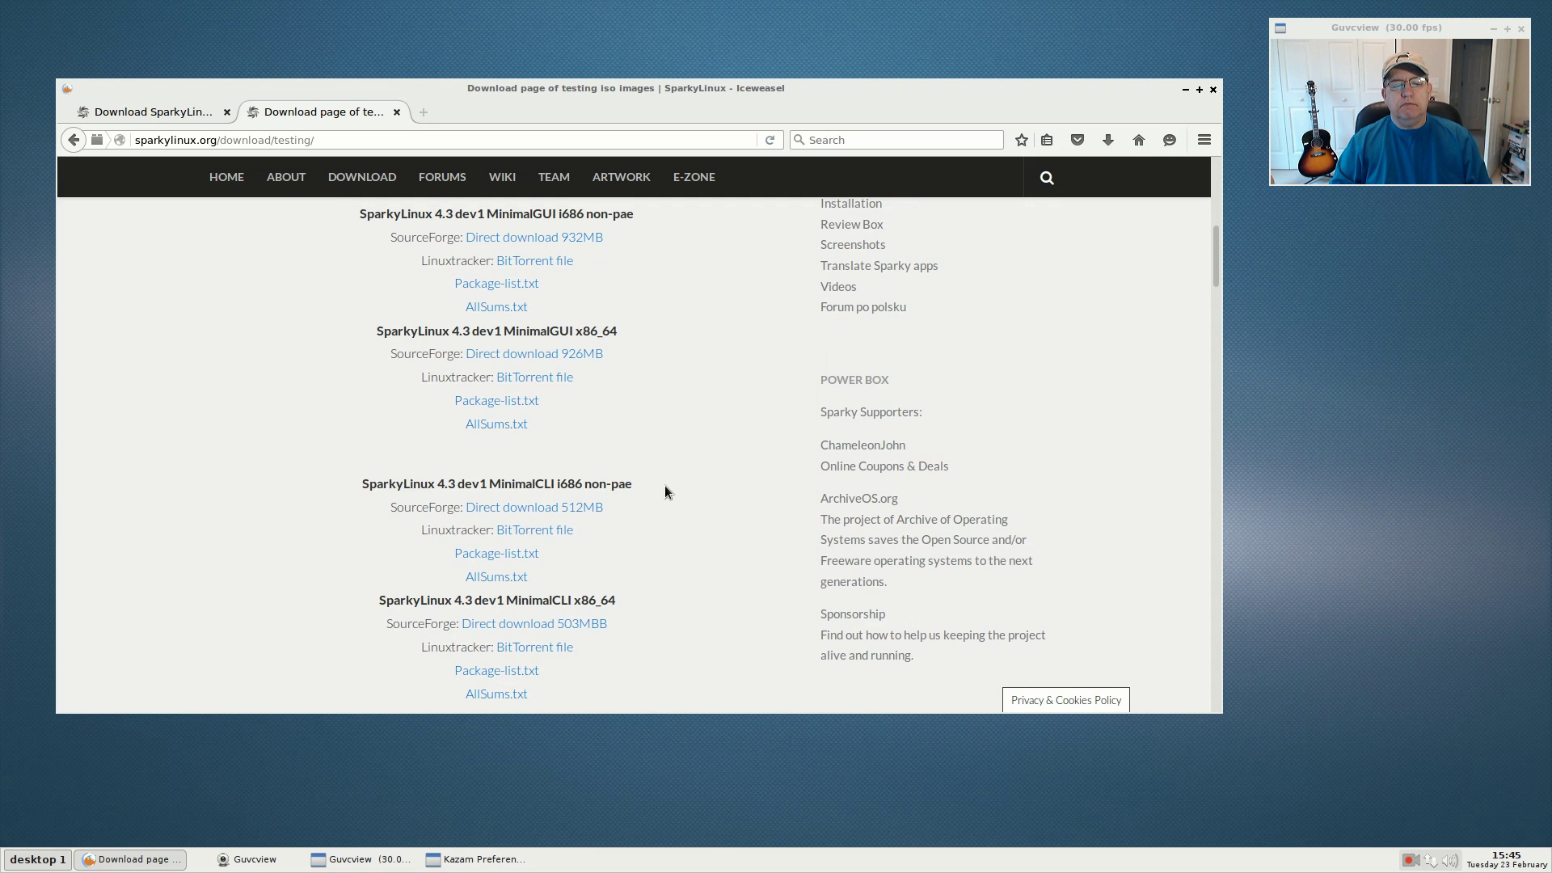
pyautogui.press('F5')
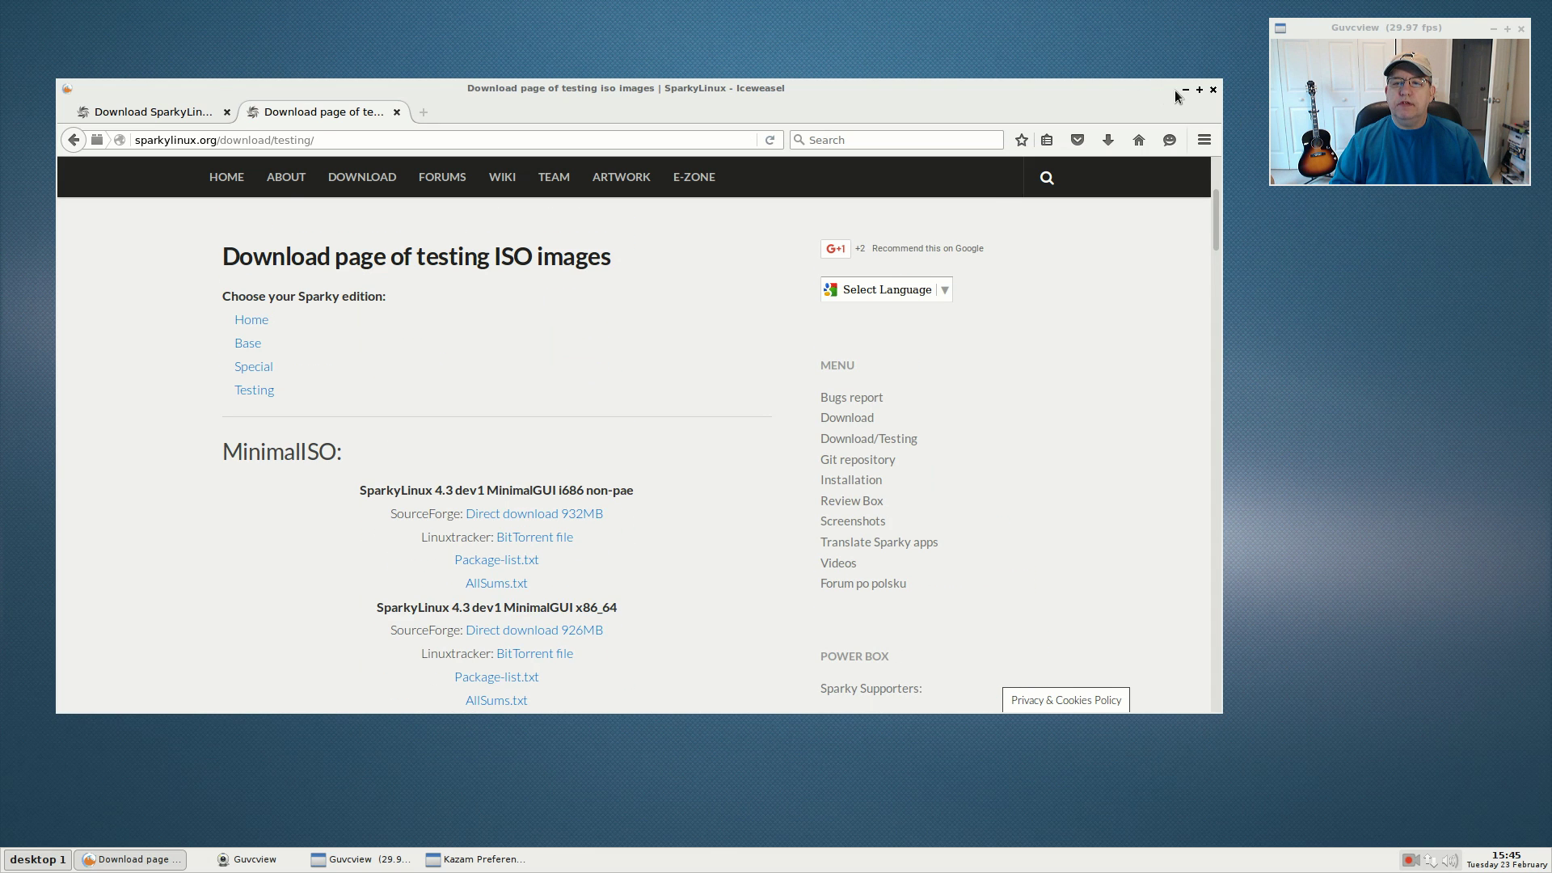
# Minimize the browser and browse the desktop menu's Network, Office and System categories
pyautogui.click(1185, 91)
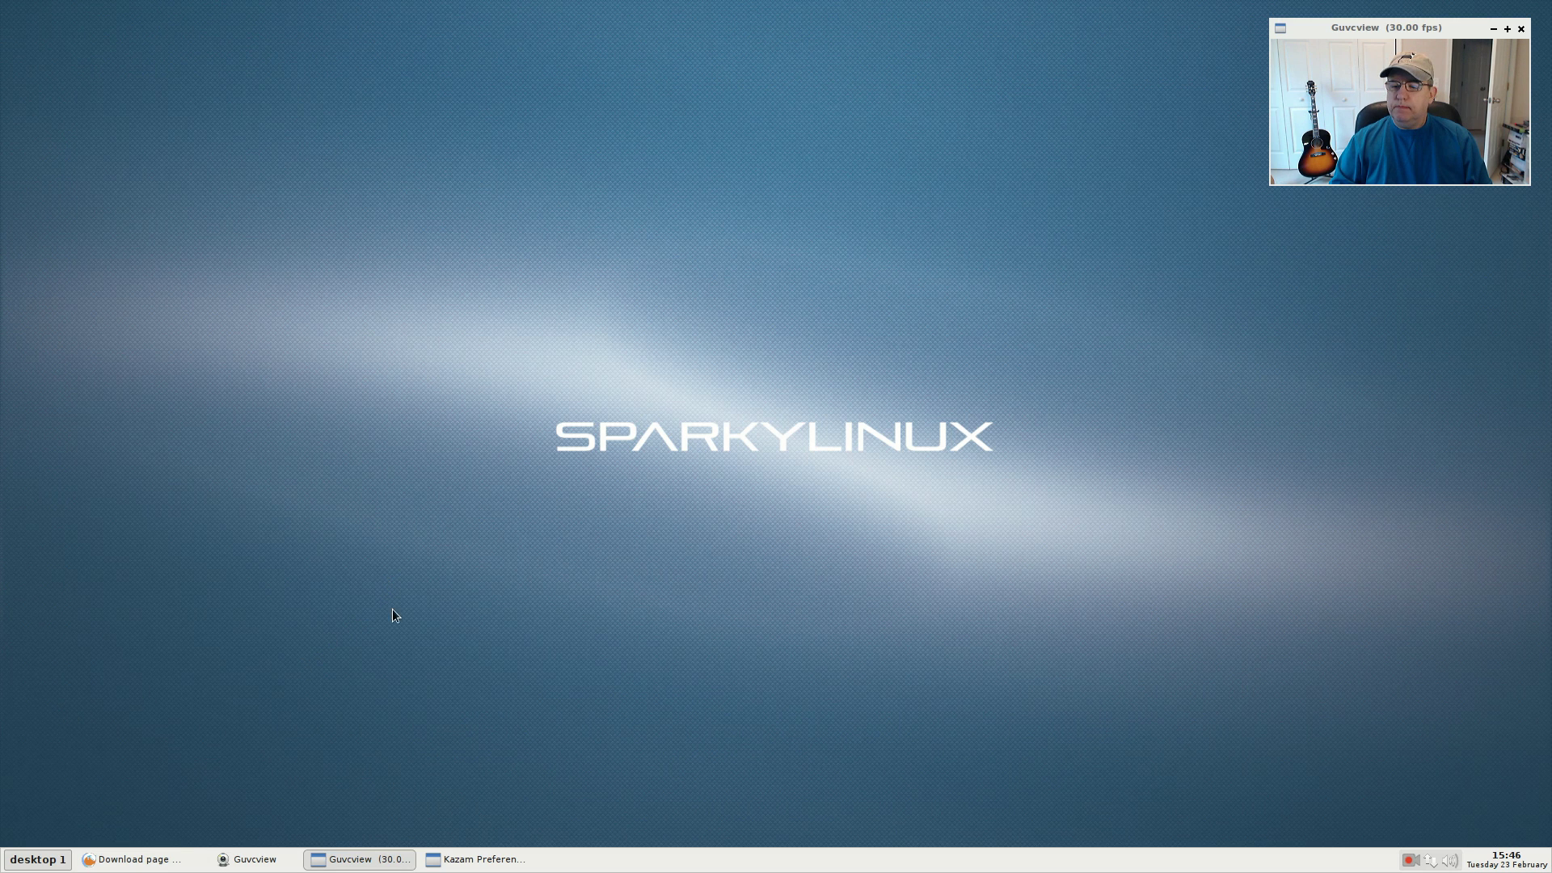
pyautogui.rightClick(254, 516)
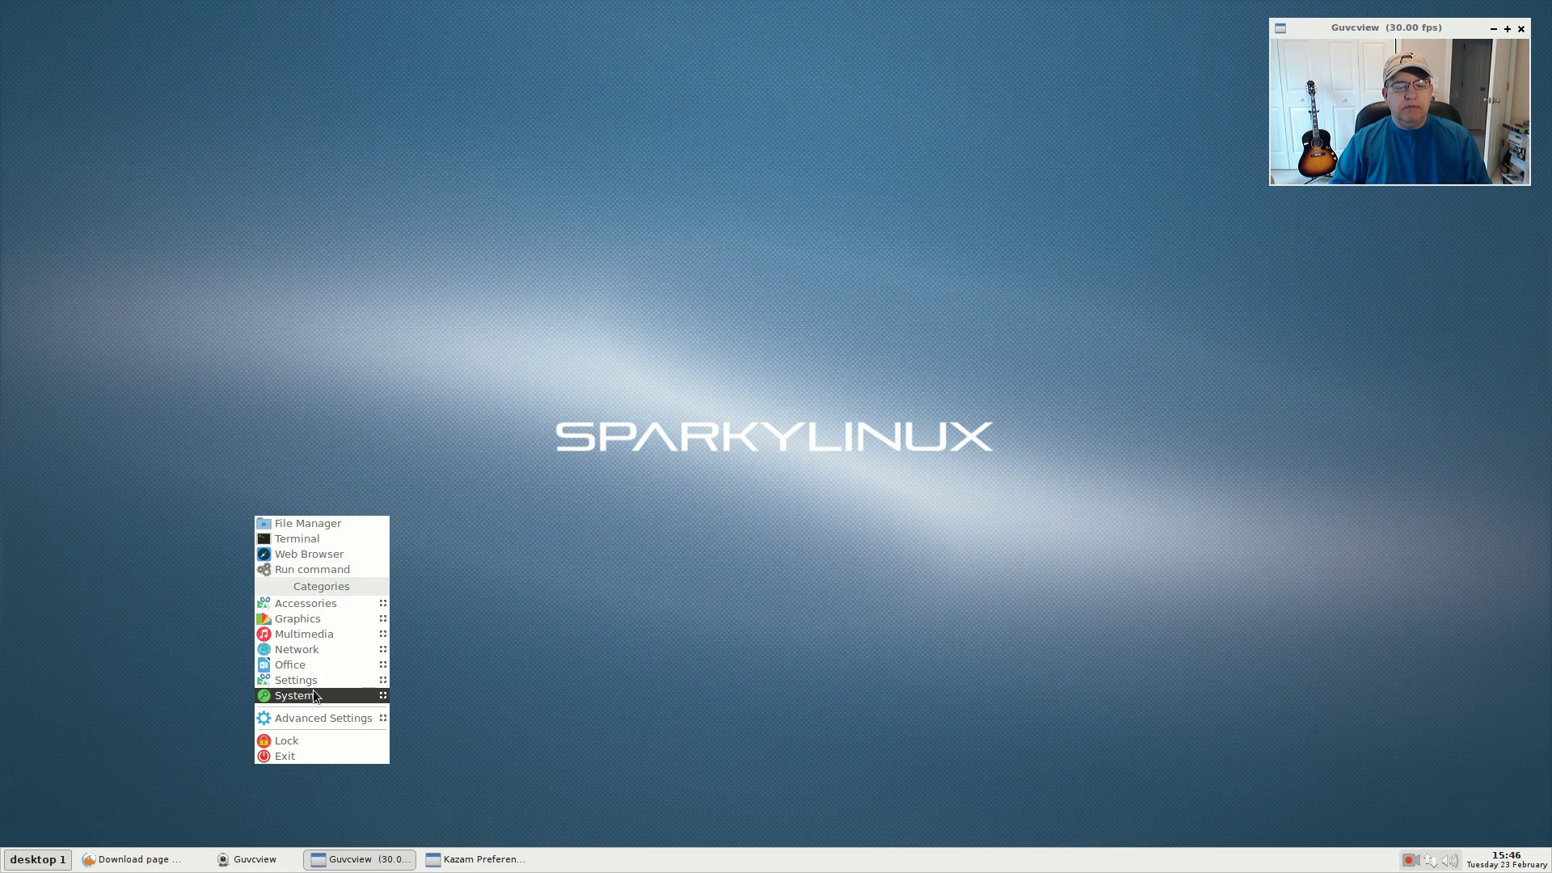
pyautogui.moveTo(278, 664)
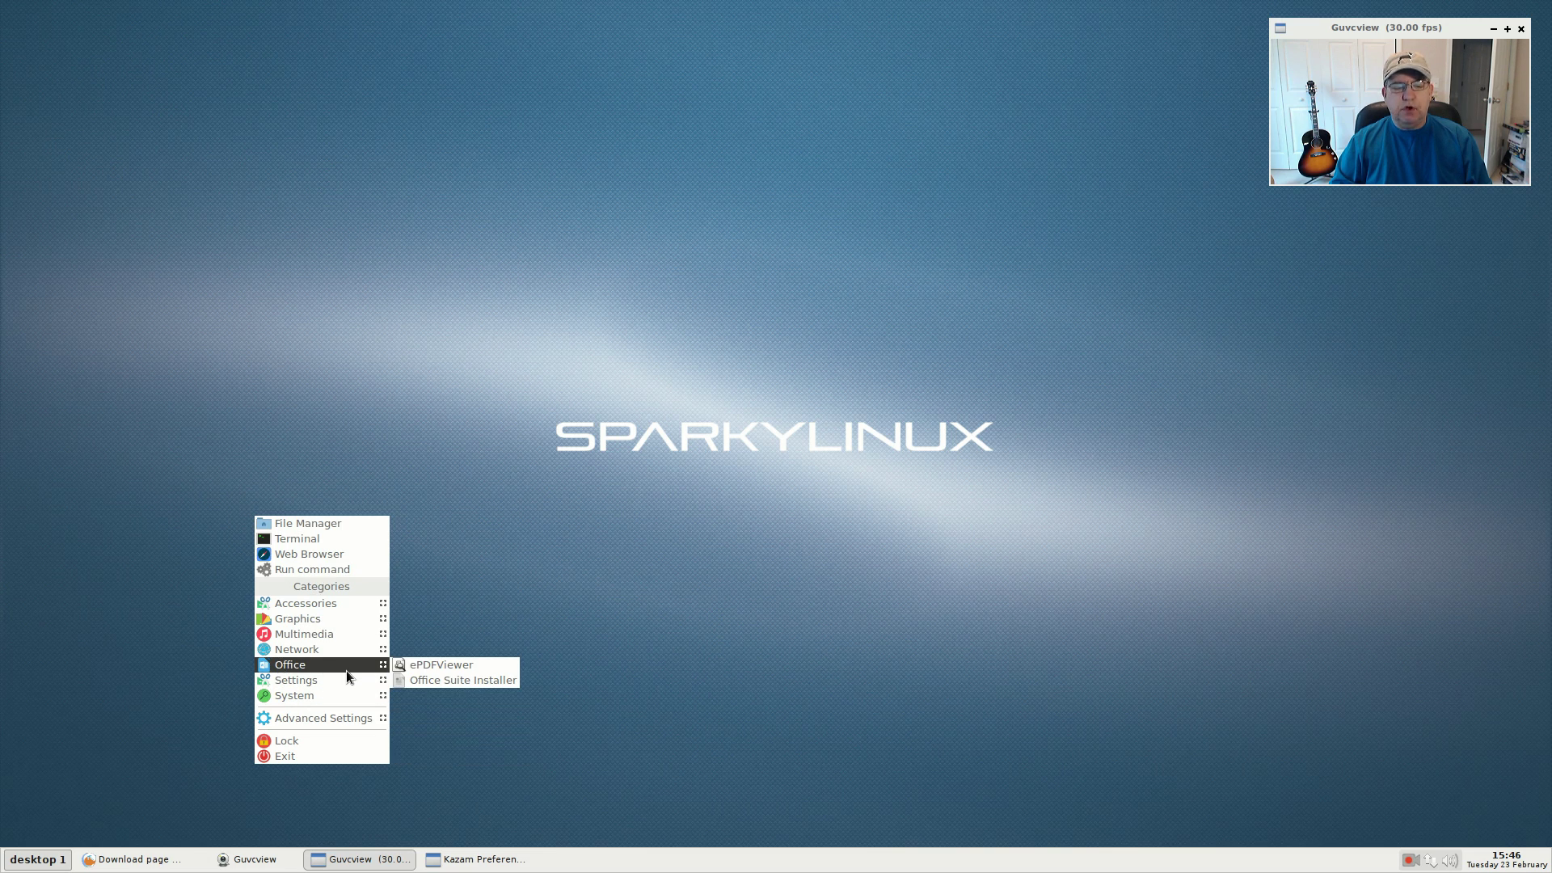
pyautogui.moveTo(318, 607)
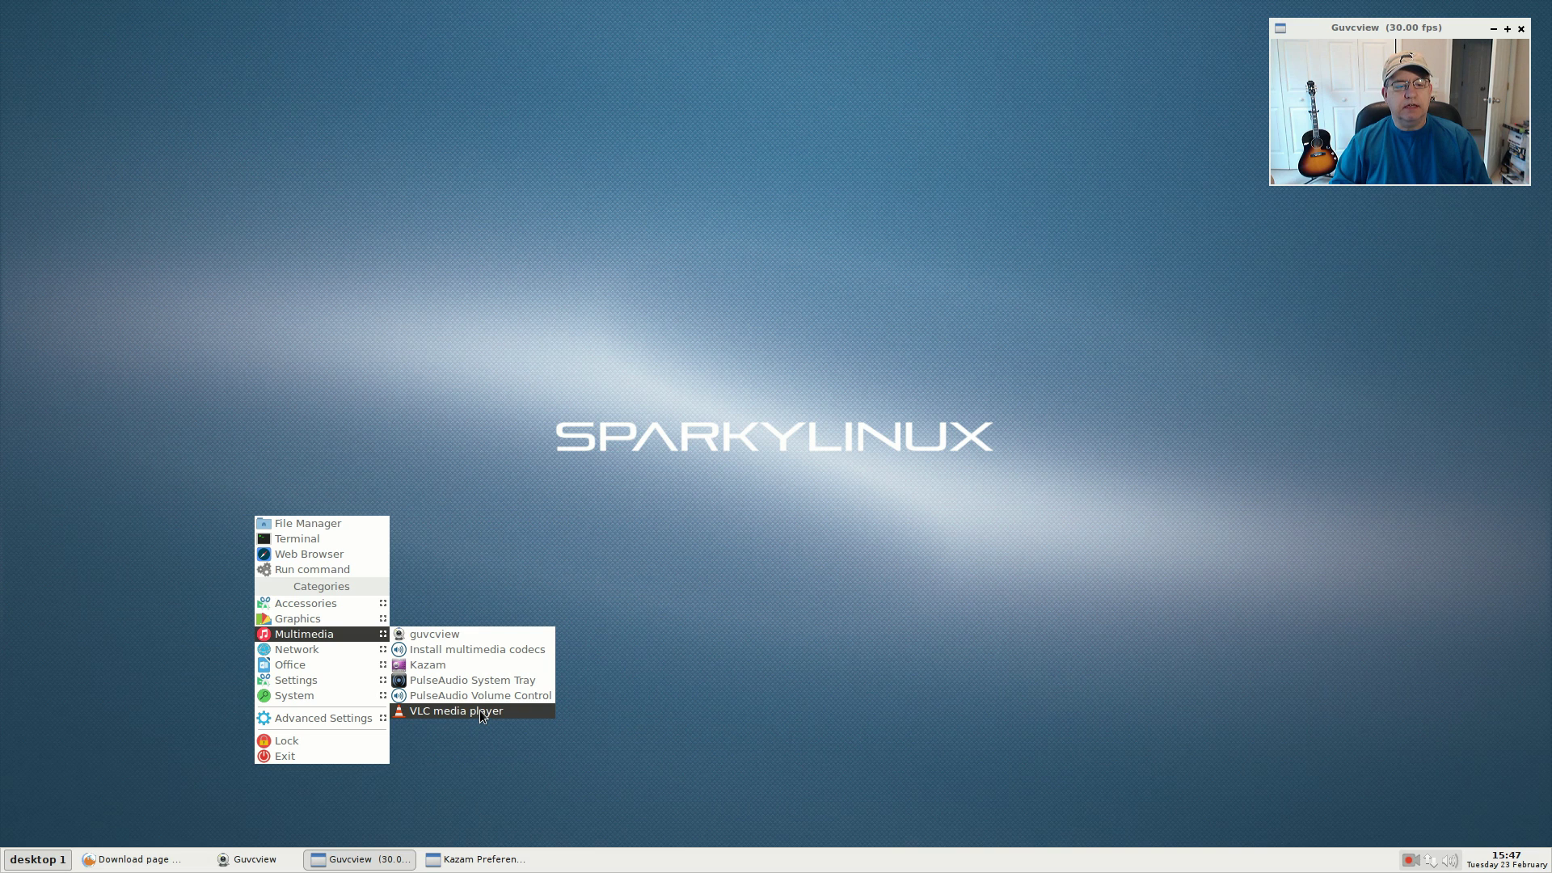
pyautogui.moveTo(372, 649)
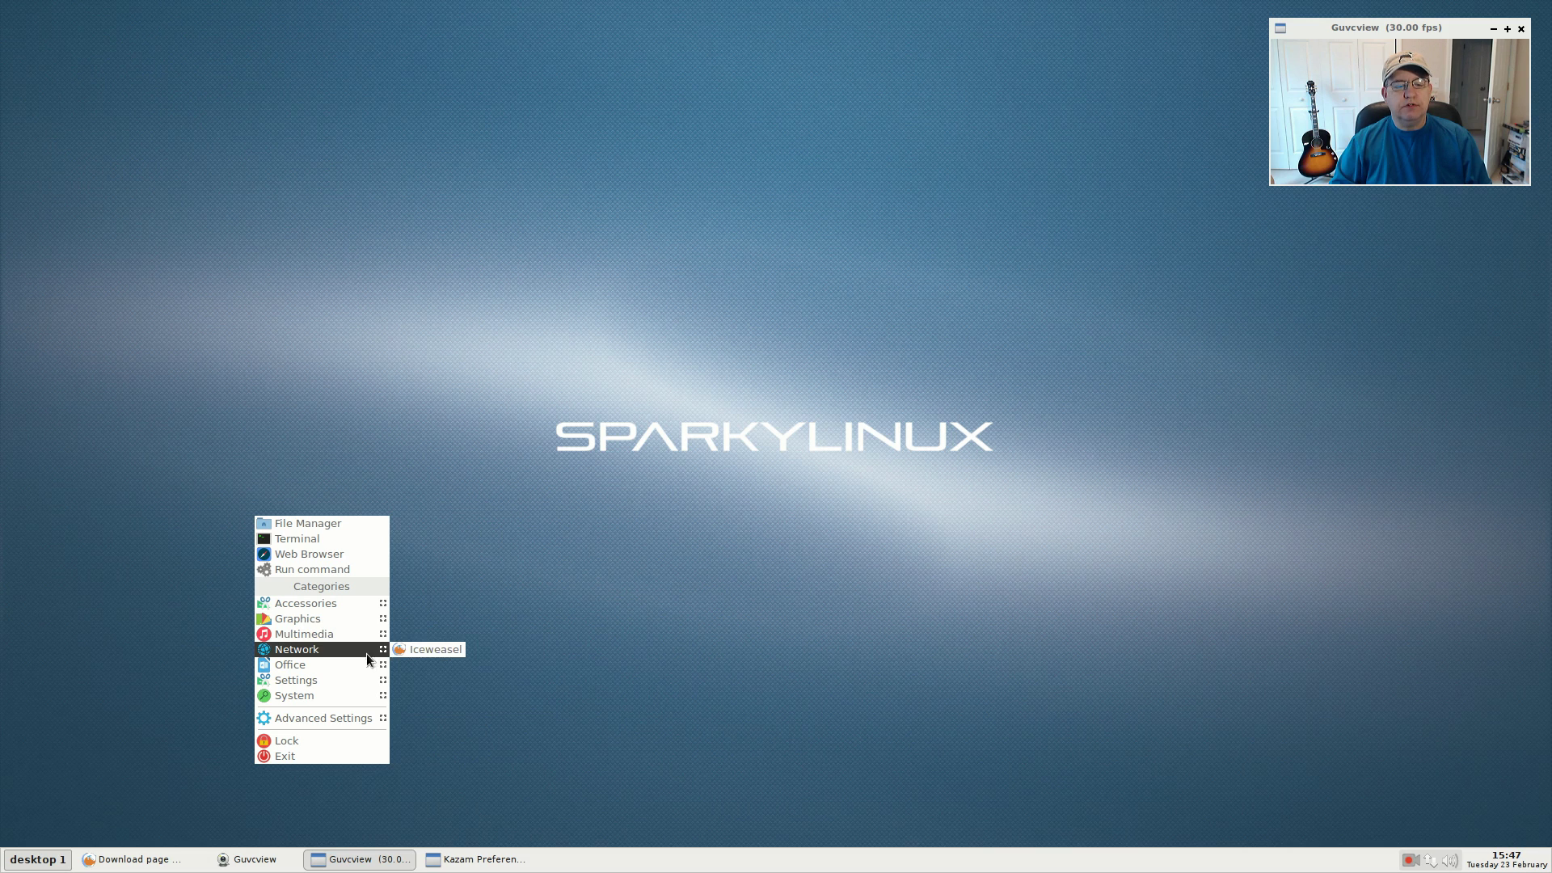
pyautogui.moveTo(323, 669)
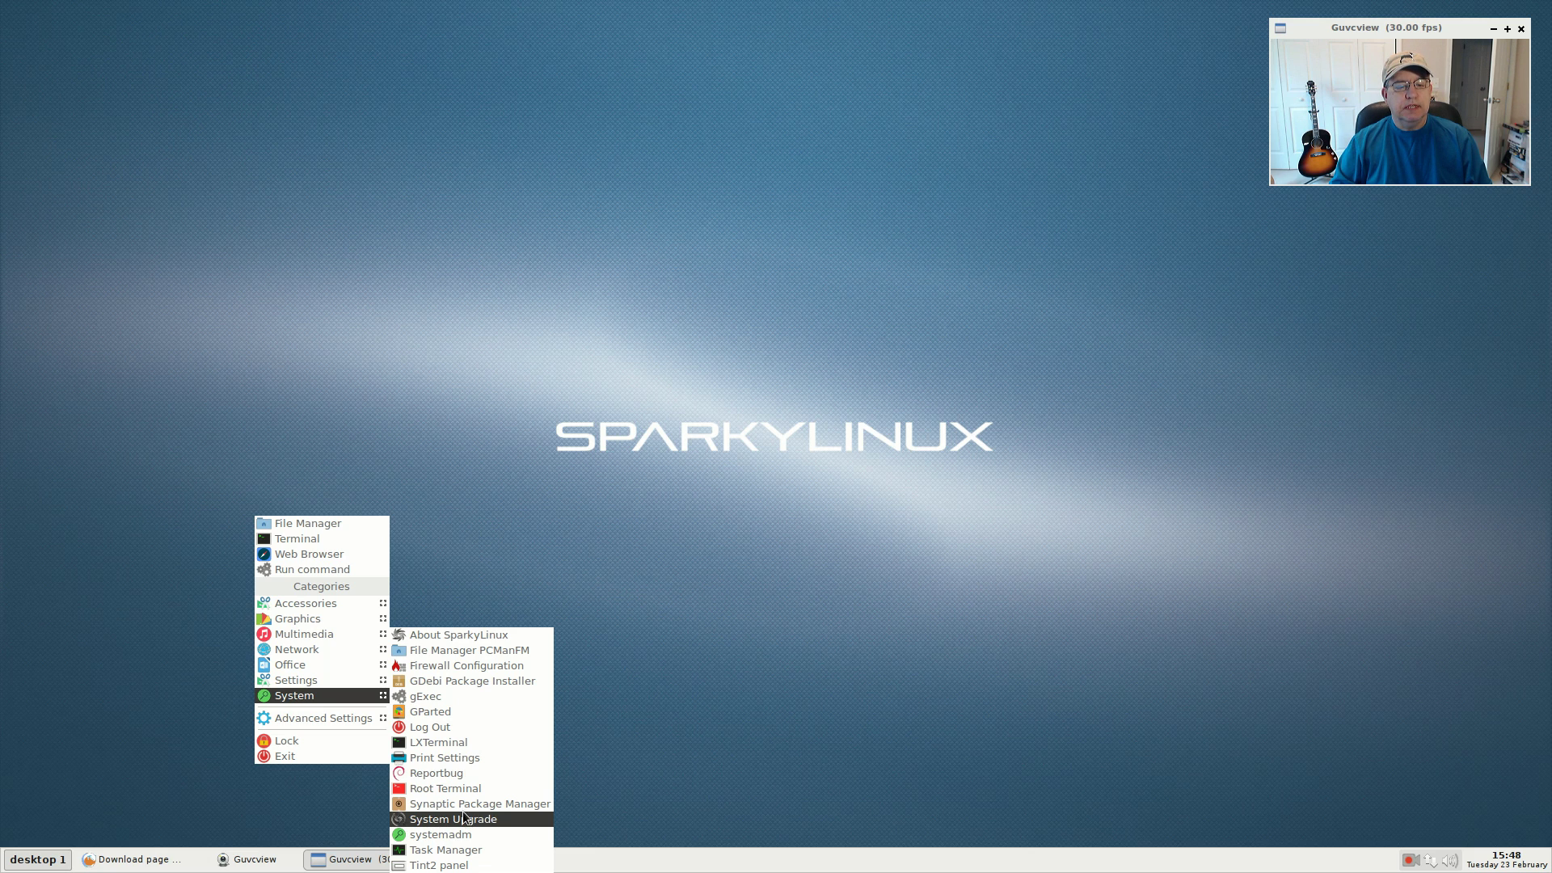
# Show the Advanced Settings > Obmenu-Generator > Openbox submenu in the desktop menu
pyautogui.moveTo(333, 719)
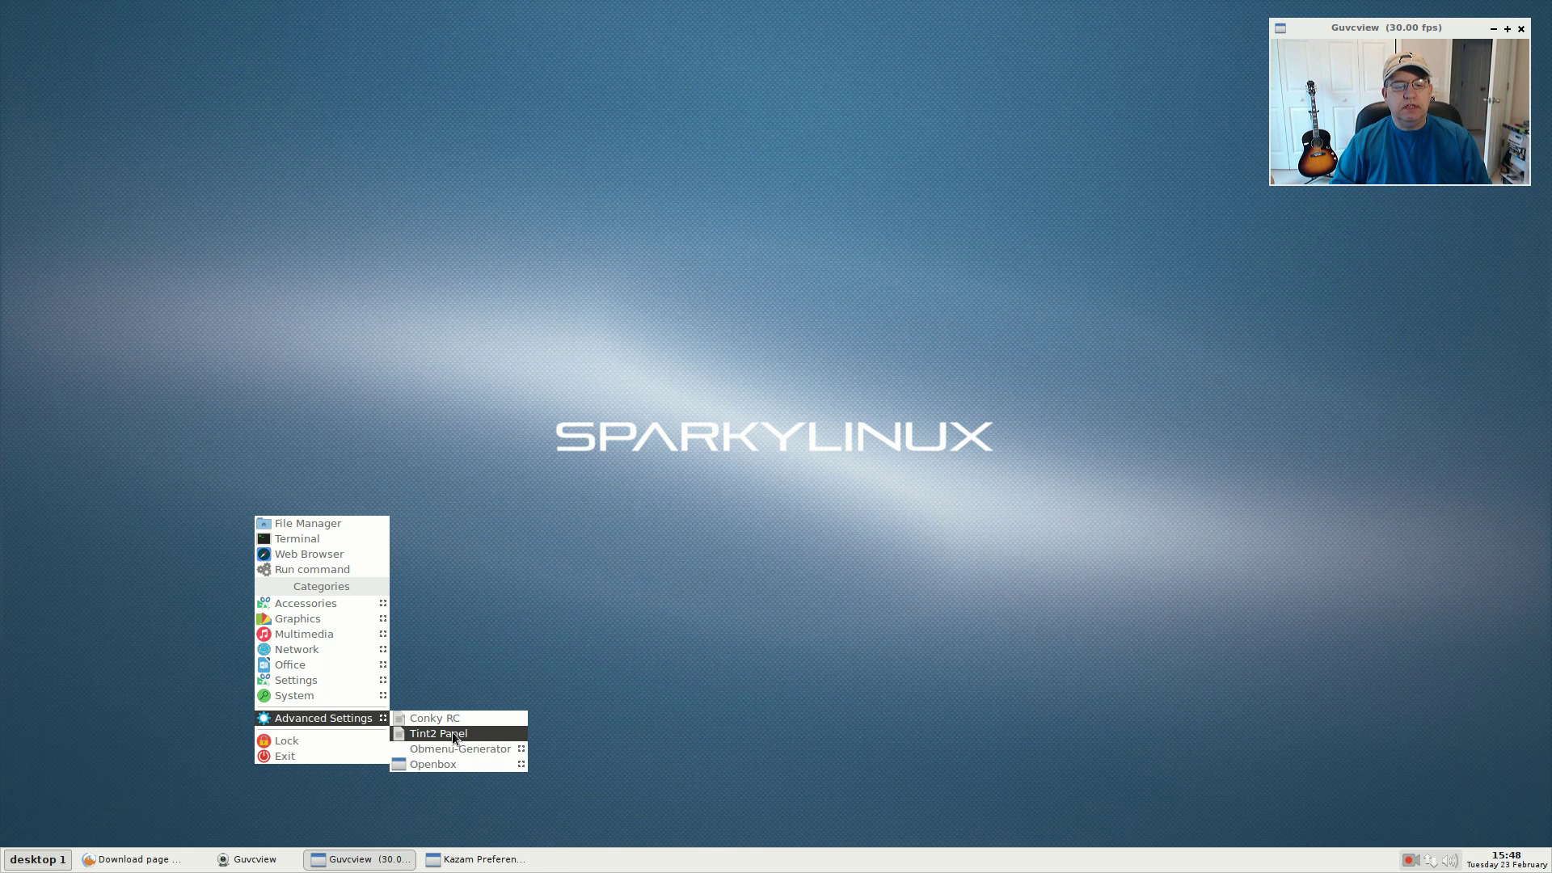
pyautogui.moveTo(501, 750)
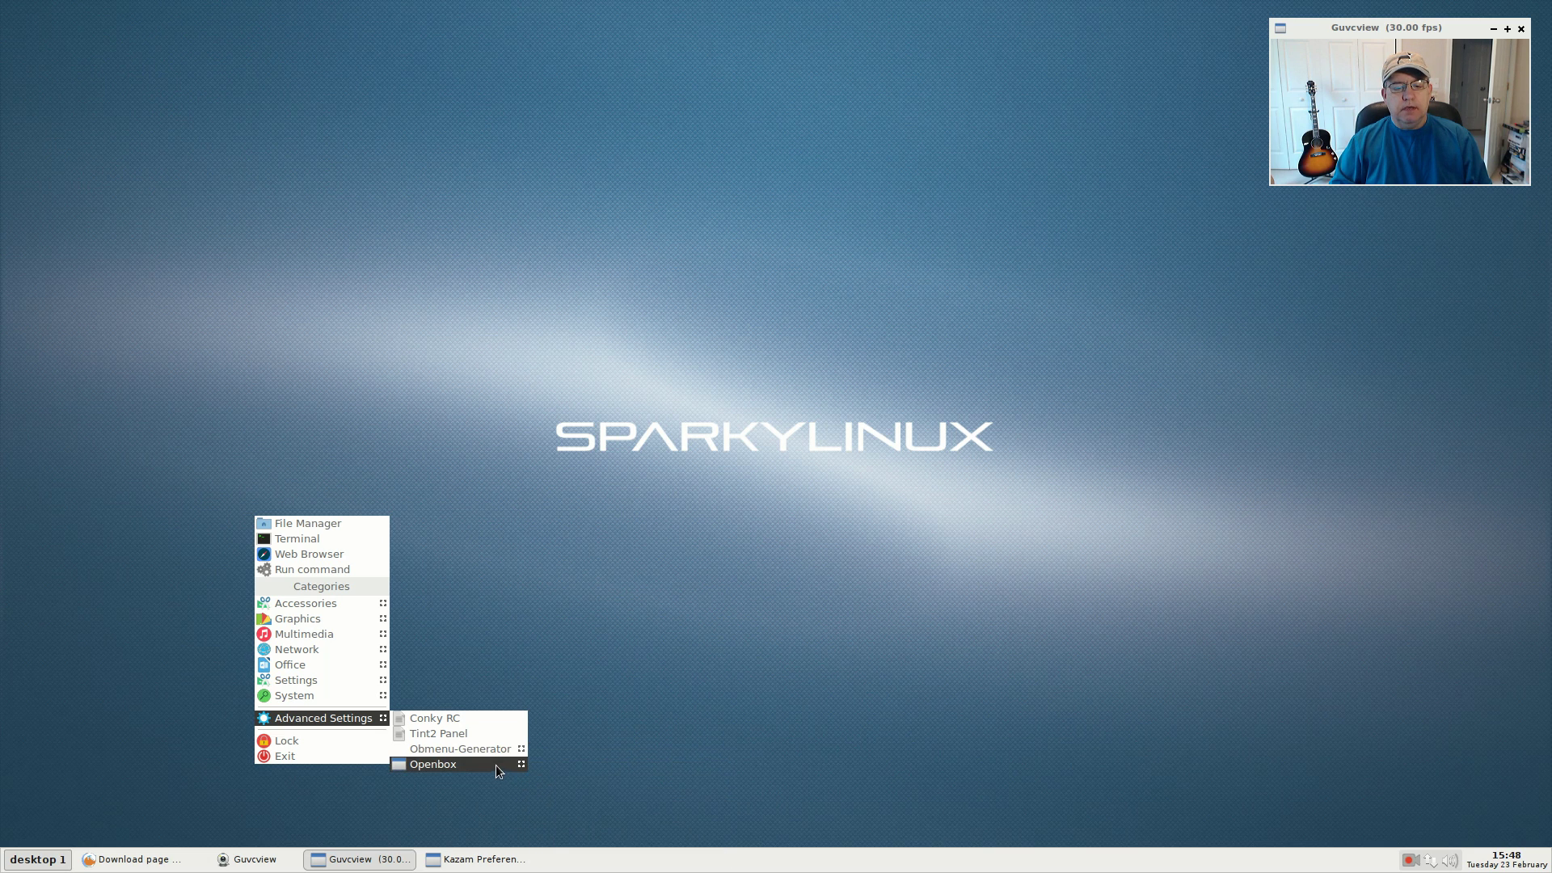
pyautogui.moveTo(455, 765)
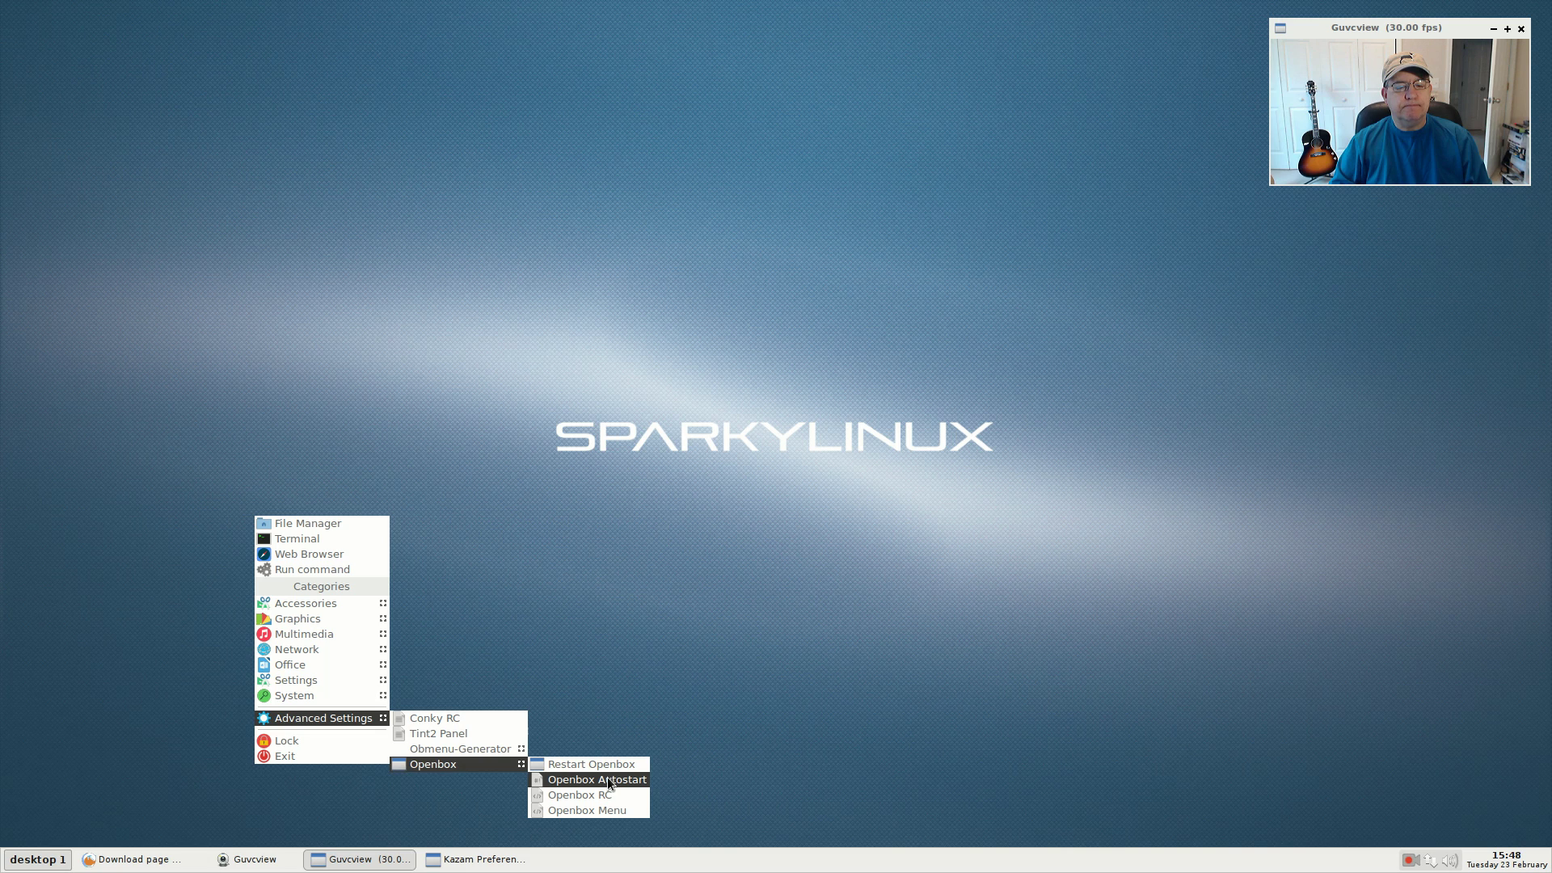
# Open the Exit dialog, check its logout actions list, and close it without logging out
pyautogui.click(327, 757)
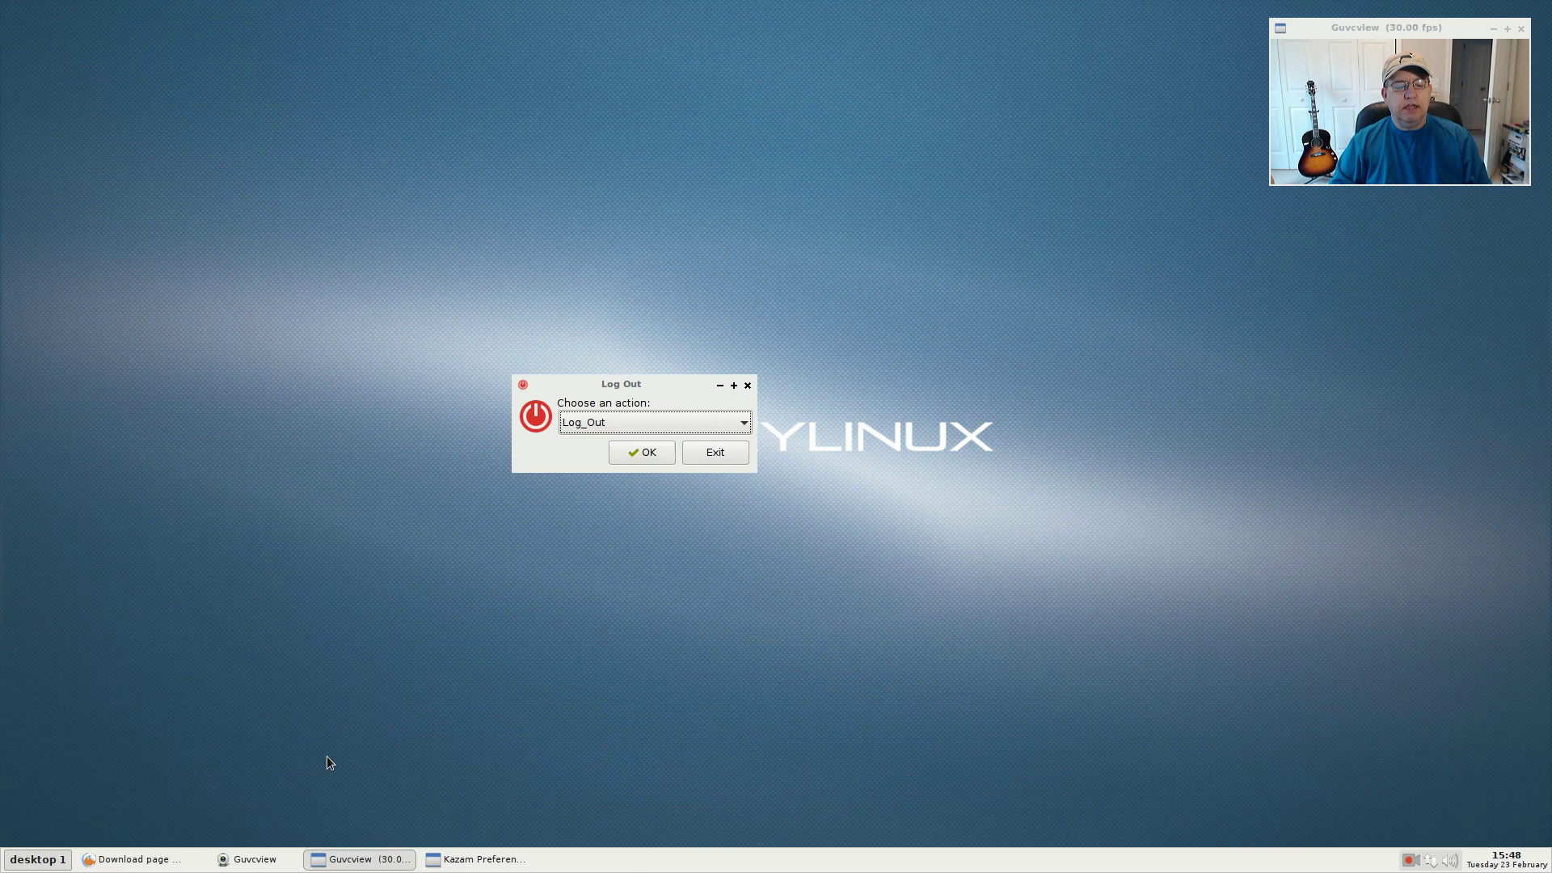
pyautogui.click(740, 422)
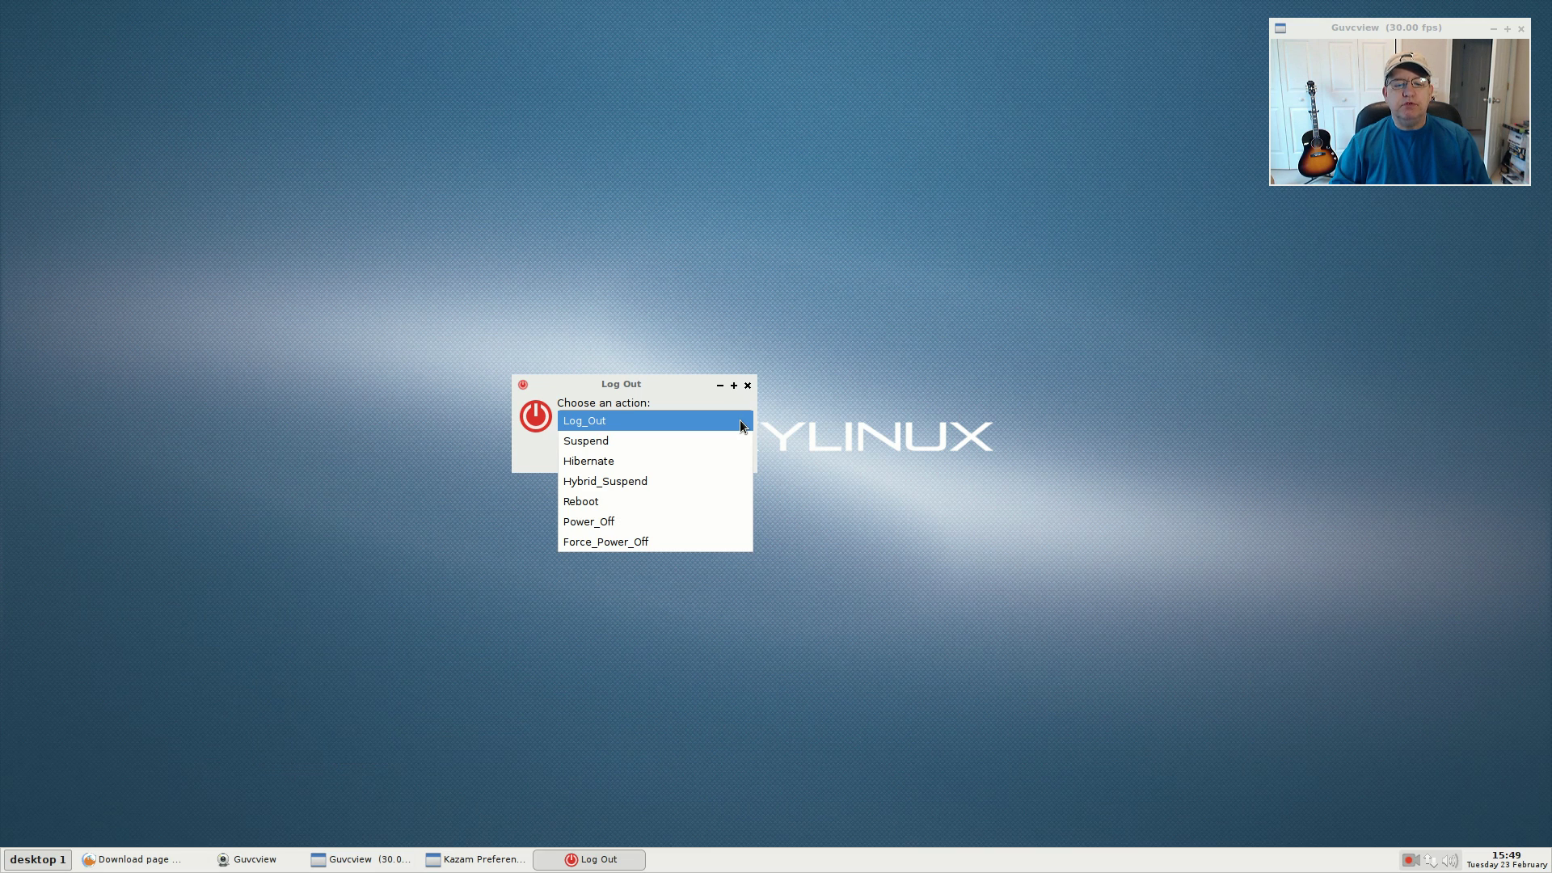
pyautogui.click(740, 422)
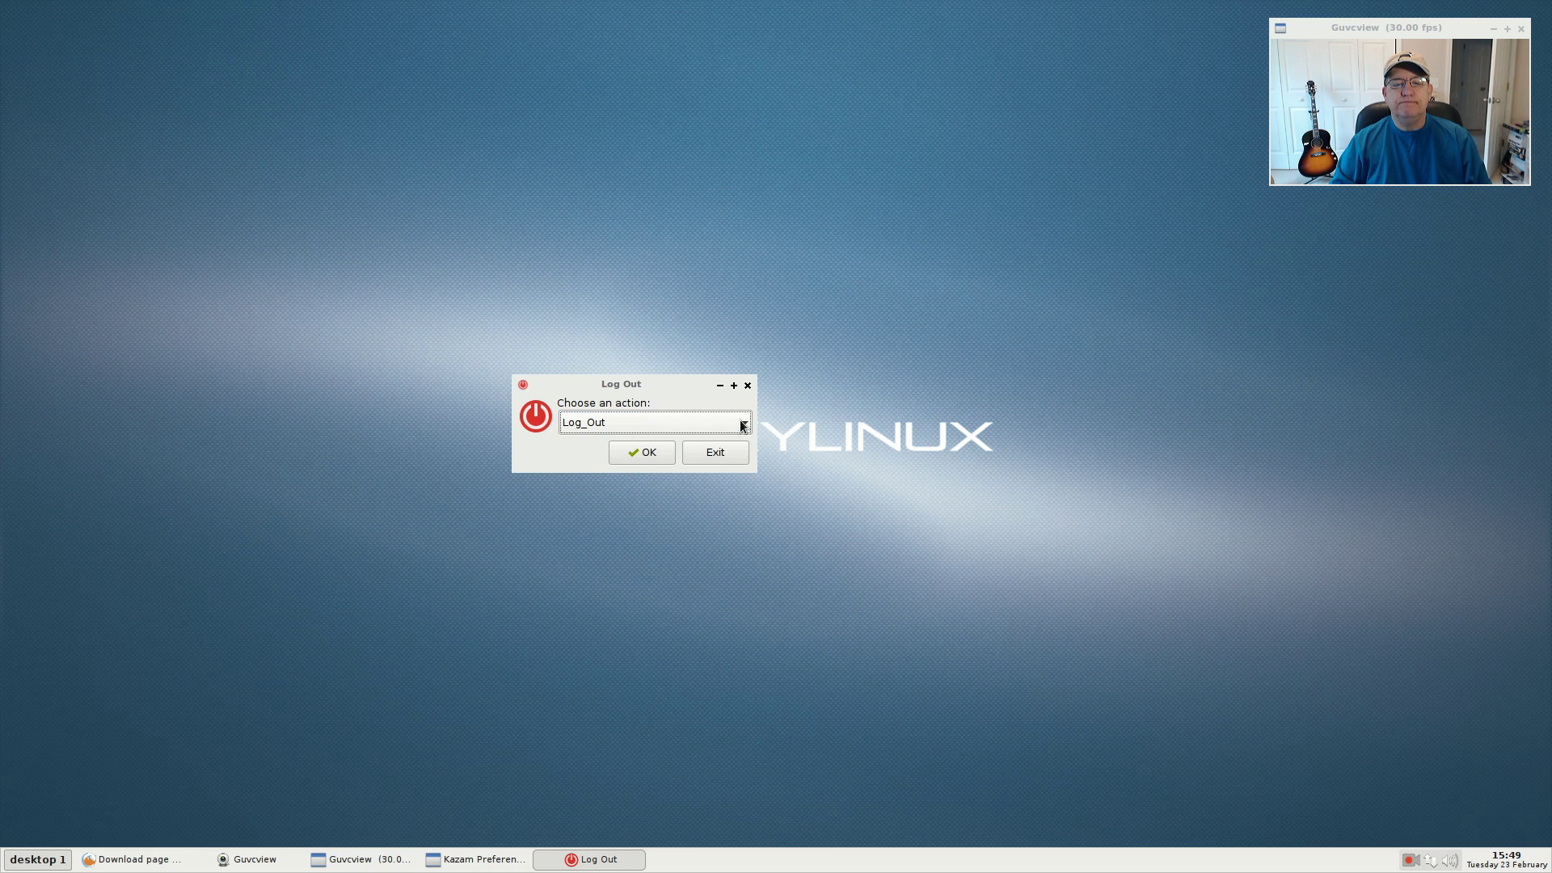
pyautogui.click(747, 385)
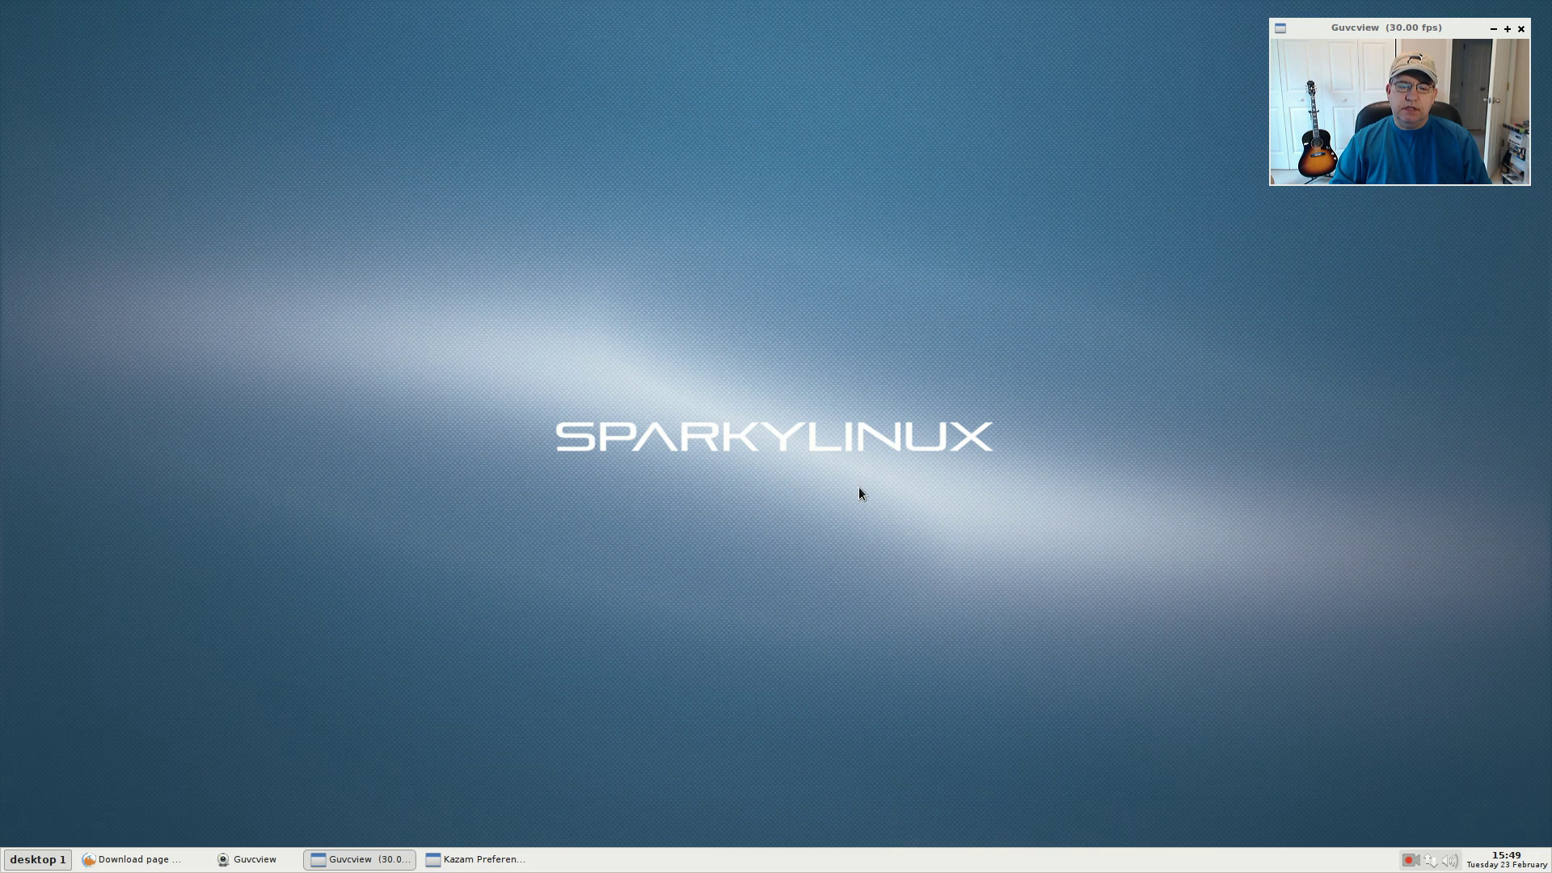
# Launch Synaptic Package Manager from the Settings menu, enter the admin password, and centre its window
pyautogui.rightClick(423, 479)
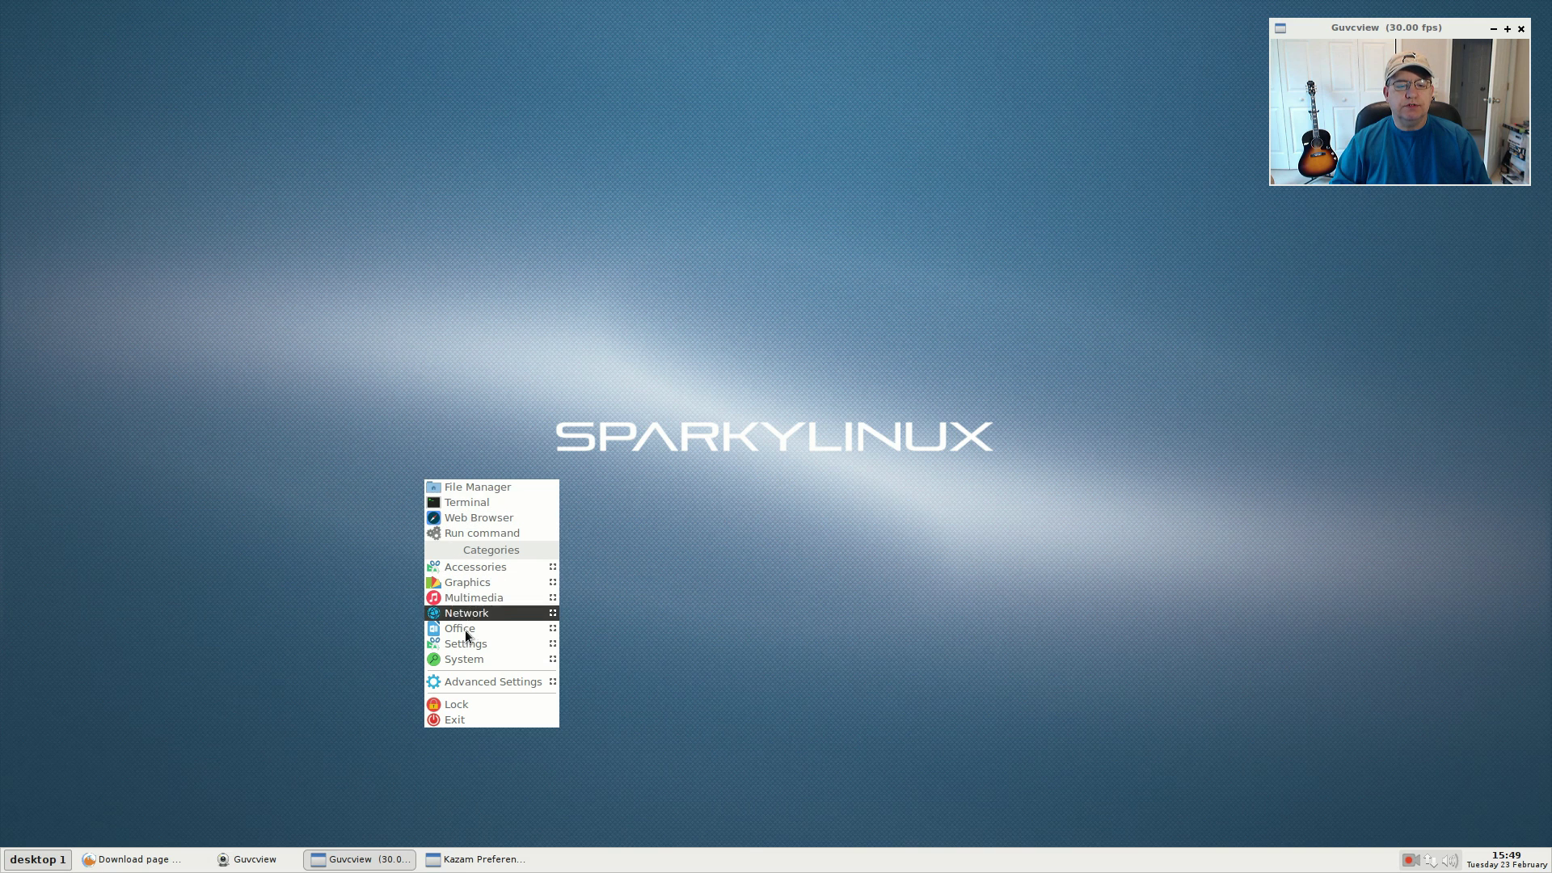
pyautogui.moveTo(469, 647)
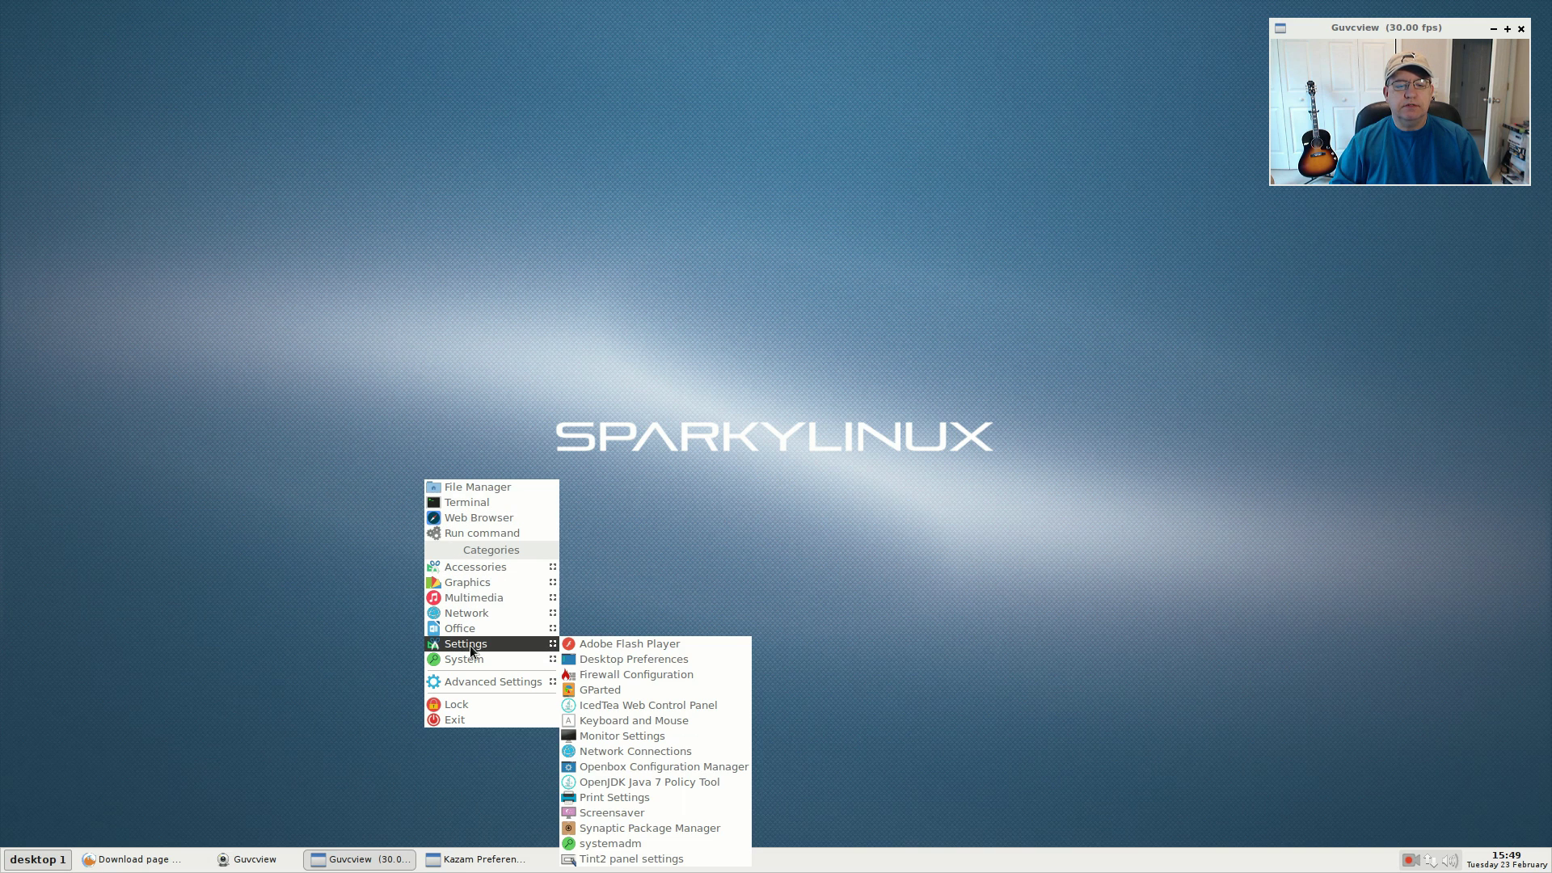
pyautogui.click(599, 829)
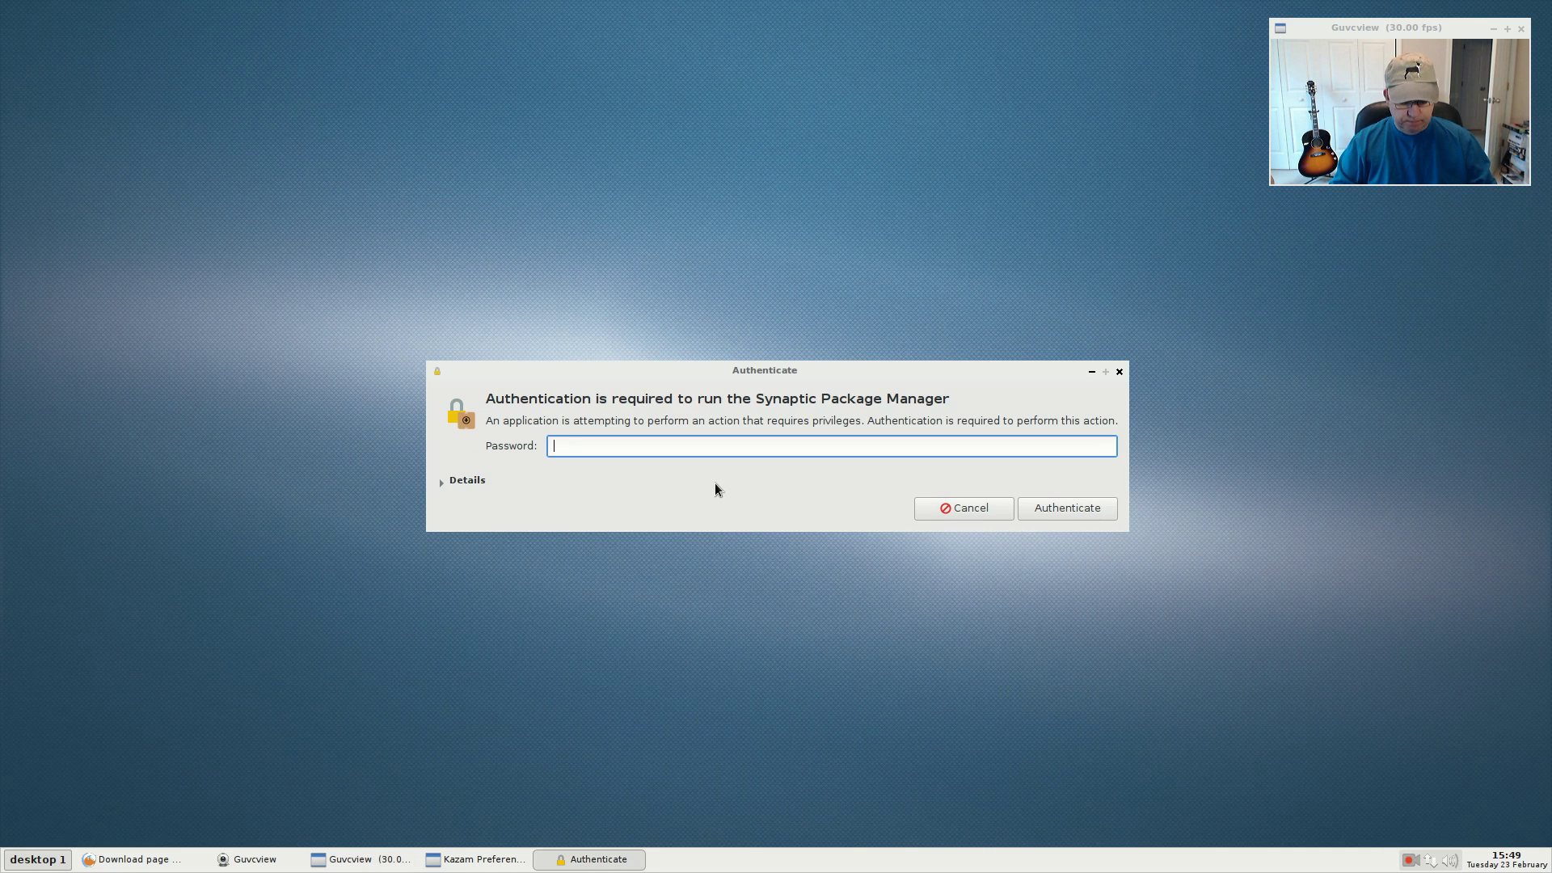
pyautogui.write('*******')
pyautogui.press('Return')
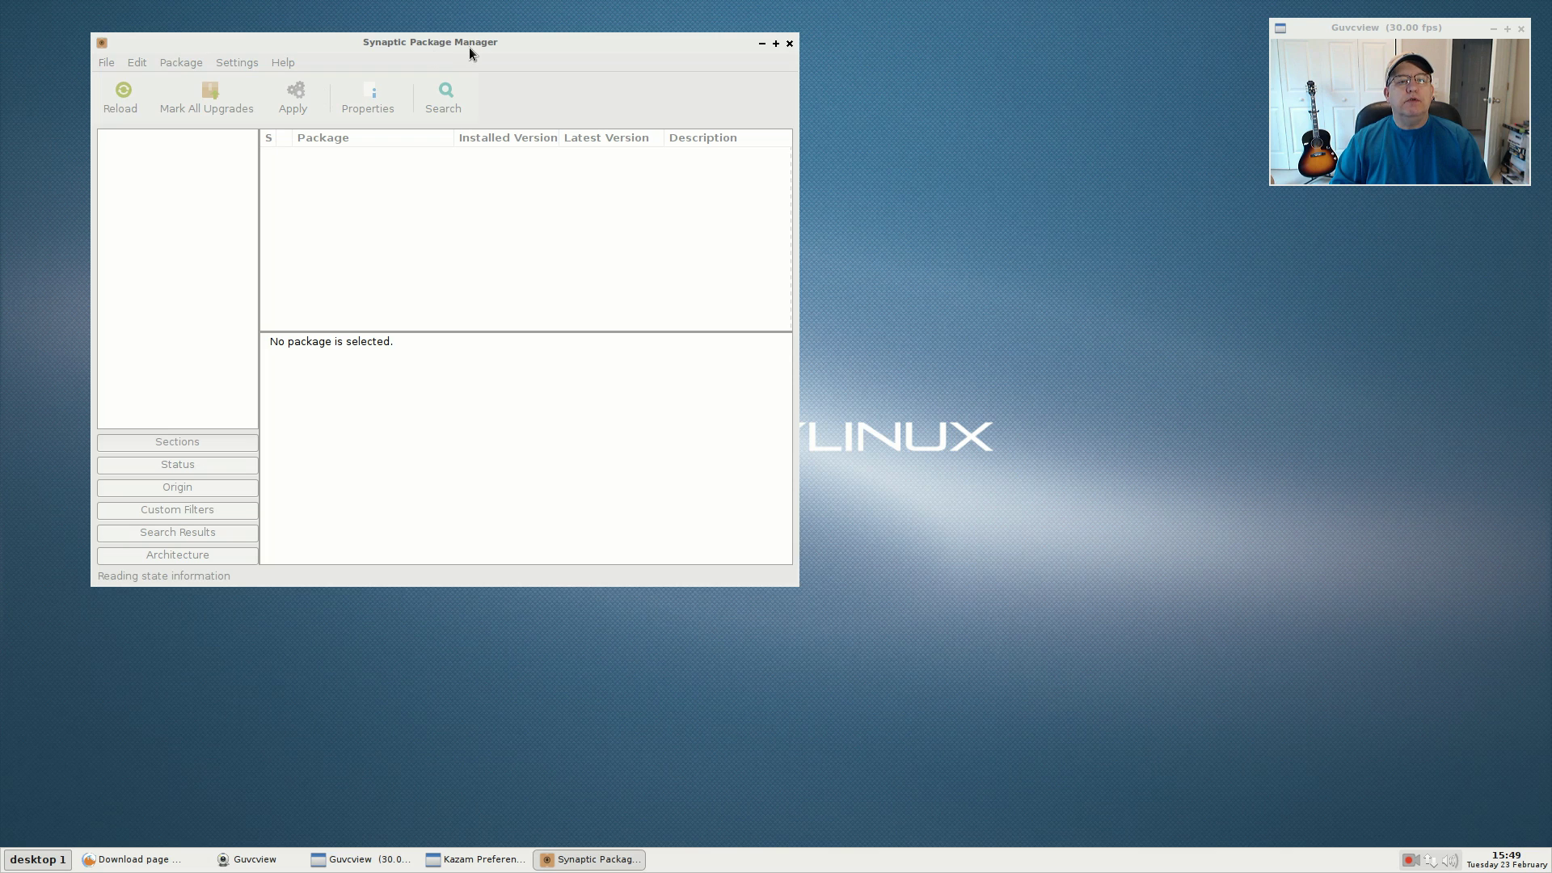
pyautogui.moveTo(469, 49); pyautogui.dragTo(753, 235)
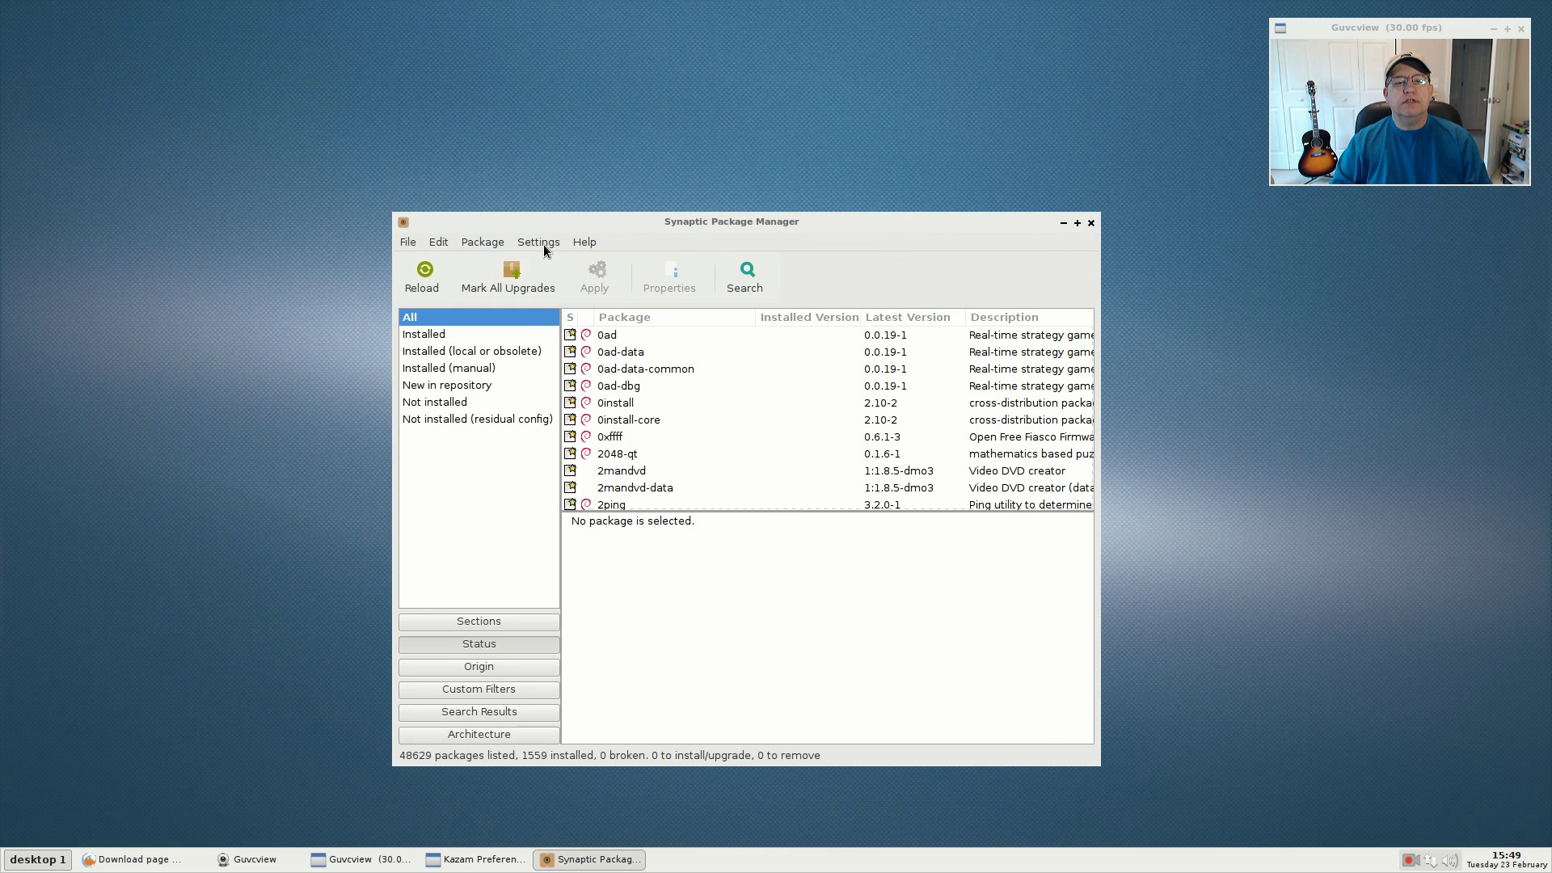
# Open Settings > Repositories, then move and enlarge the dialog to show all sources
pyautogui.click(541, 242)
pyautogui.click(552, 276)
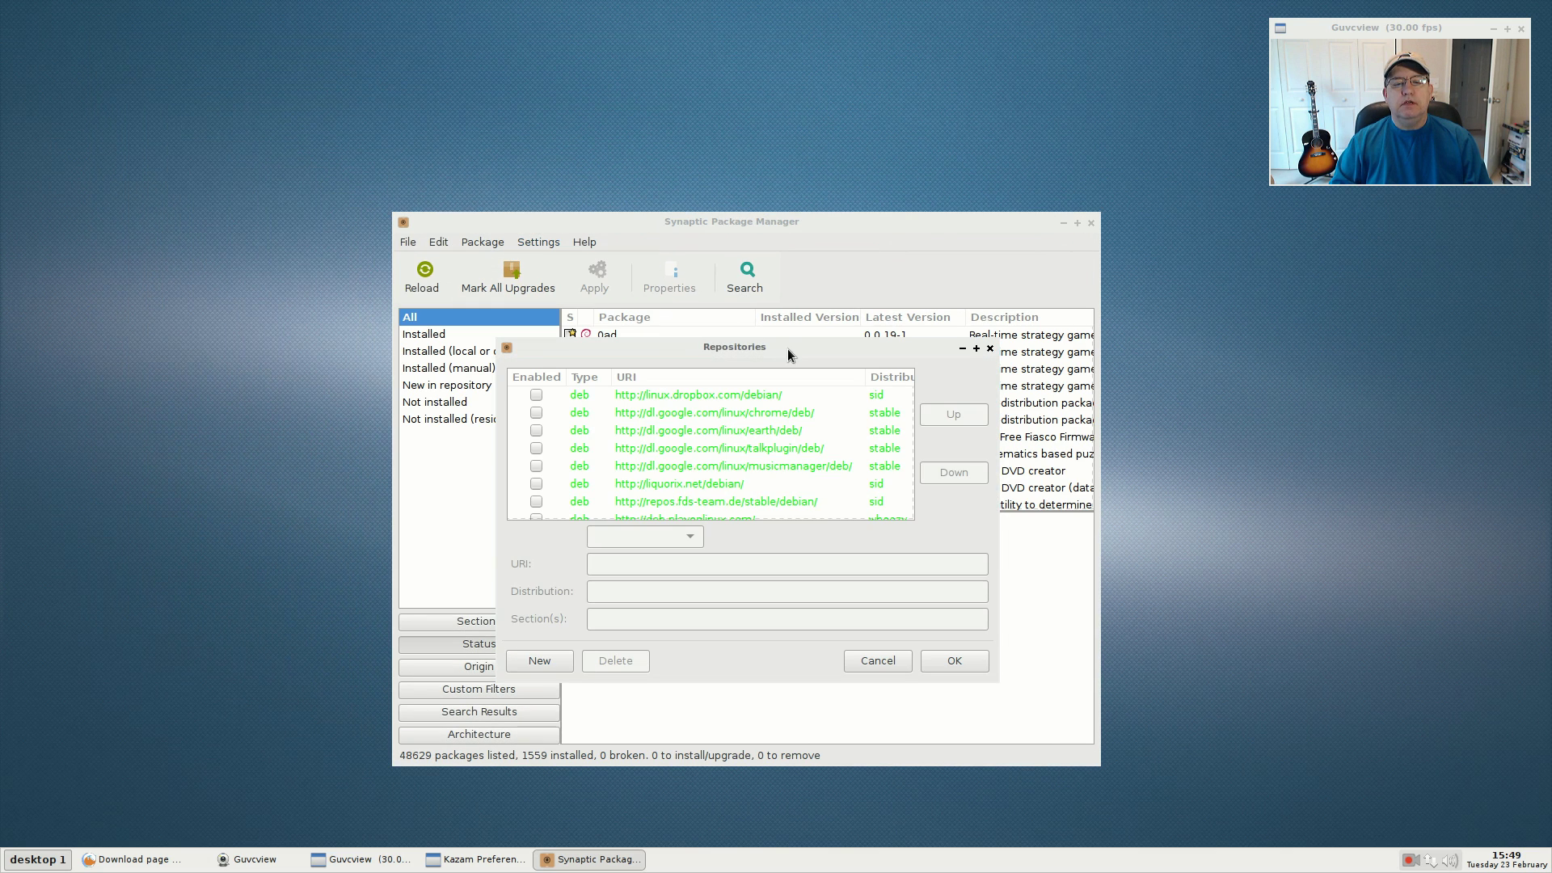
pyautogui.moveTo(742, 356); pyautogui.dragTo(896, 403)
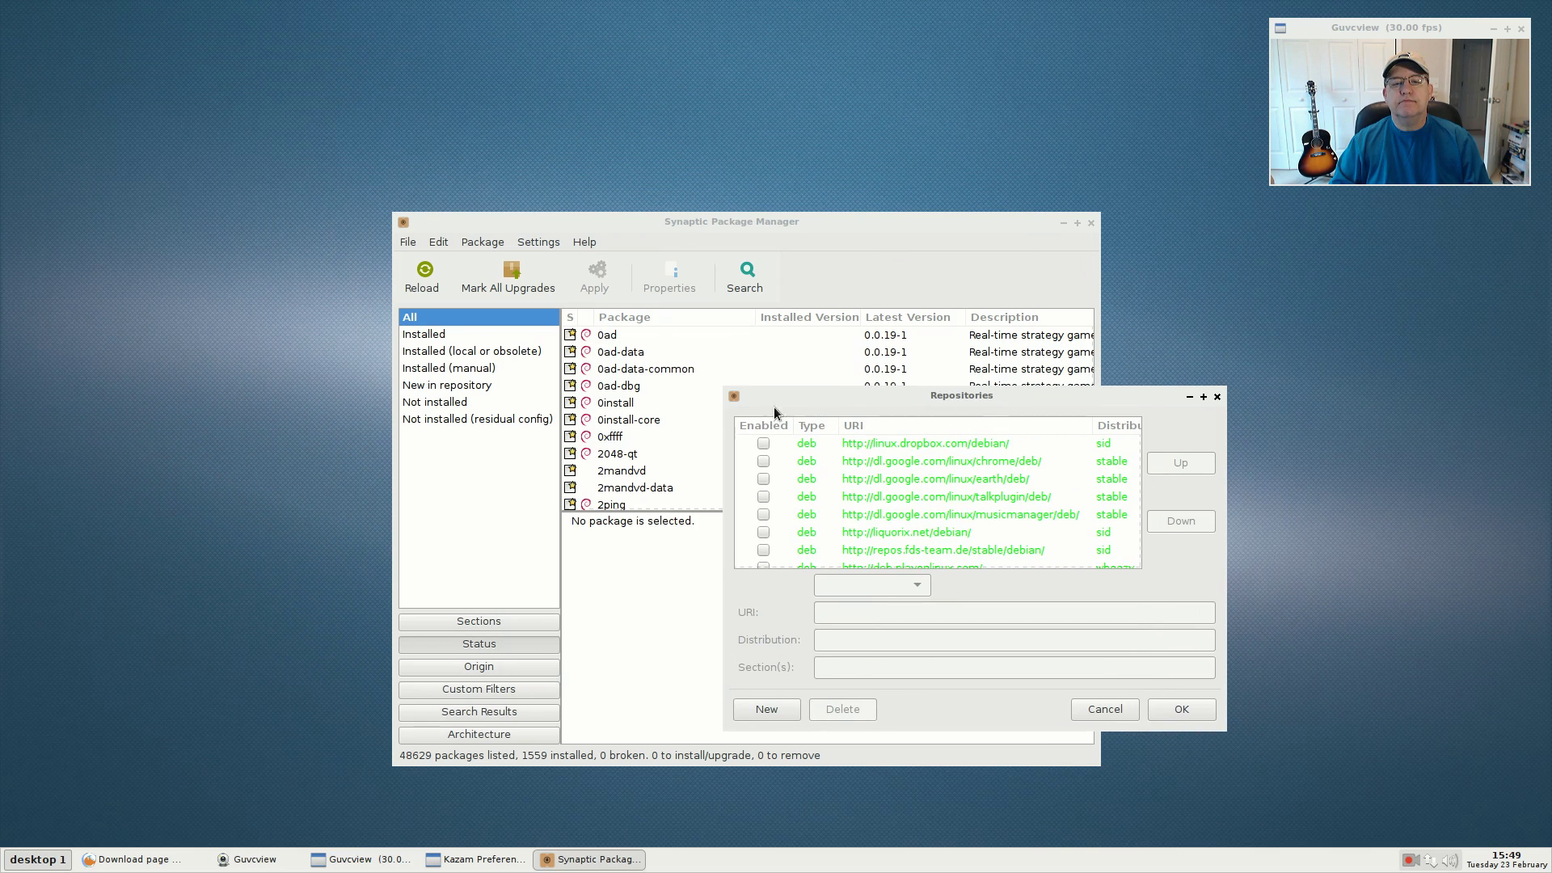
pyautogui.moveTo(729, 395); pyautogui.dragTo(161, 129)
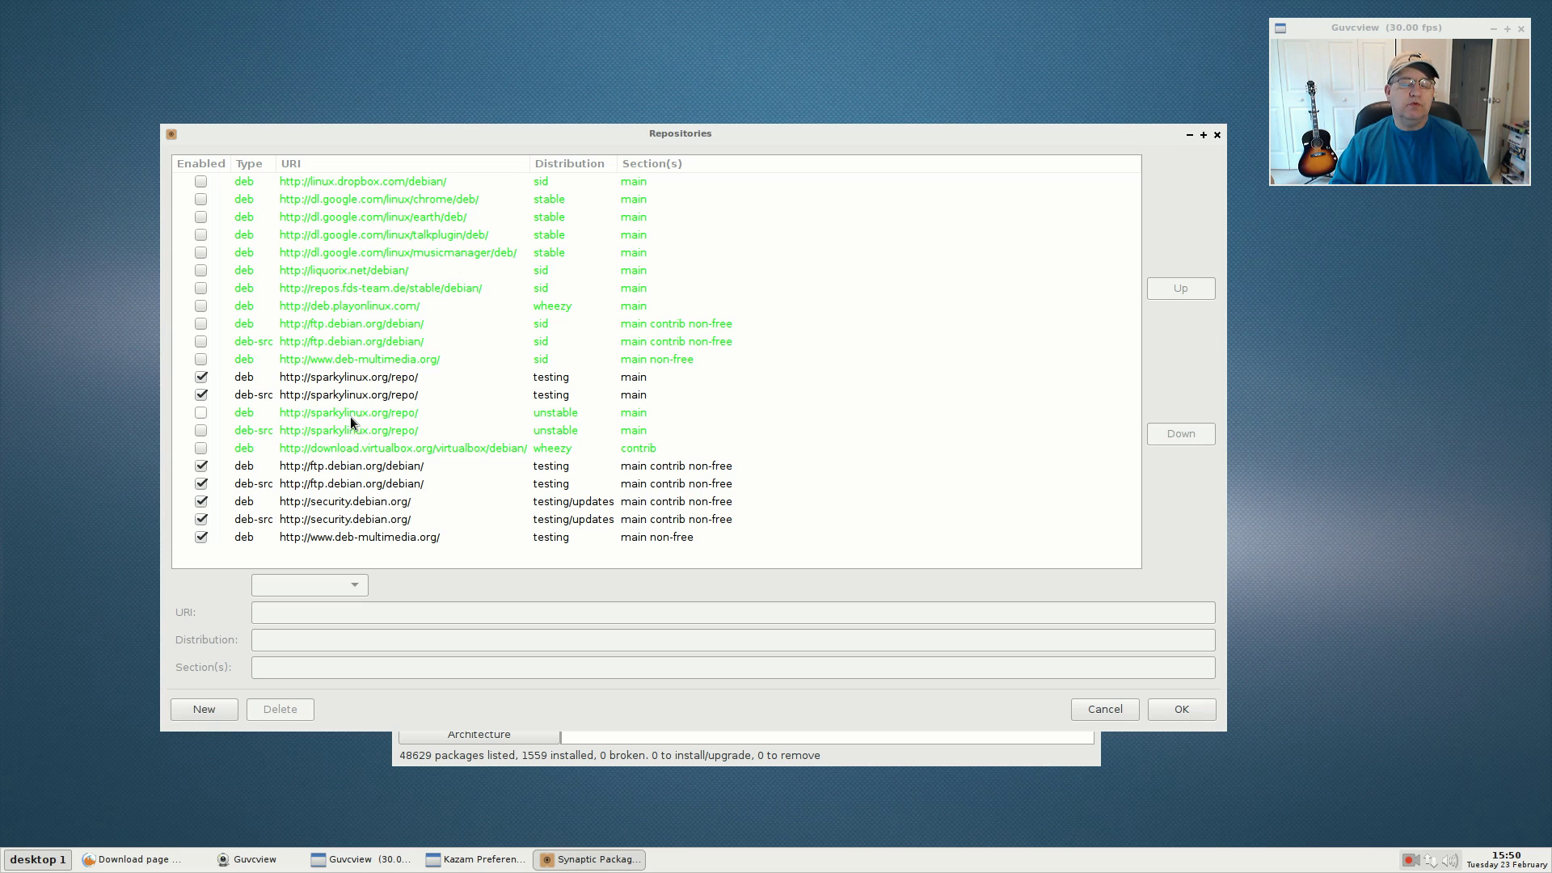
# Select the deb-src ftp.debian.org sid source to view its details, then cancel the dialog
pyautogui.click(336, 342)
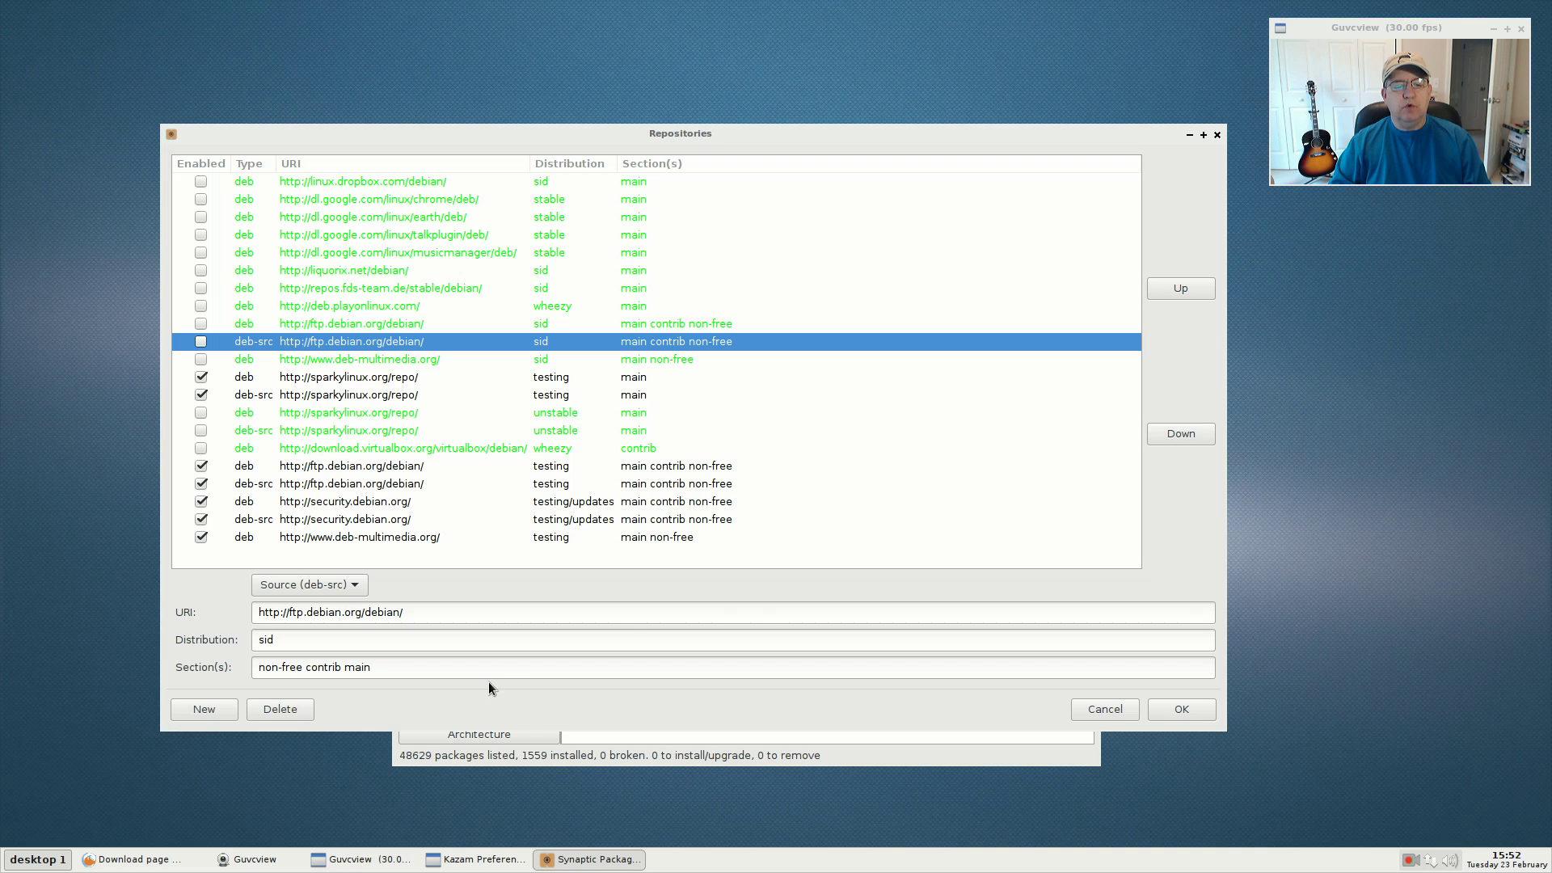
pyautogui.click(1104, 709)
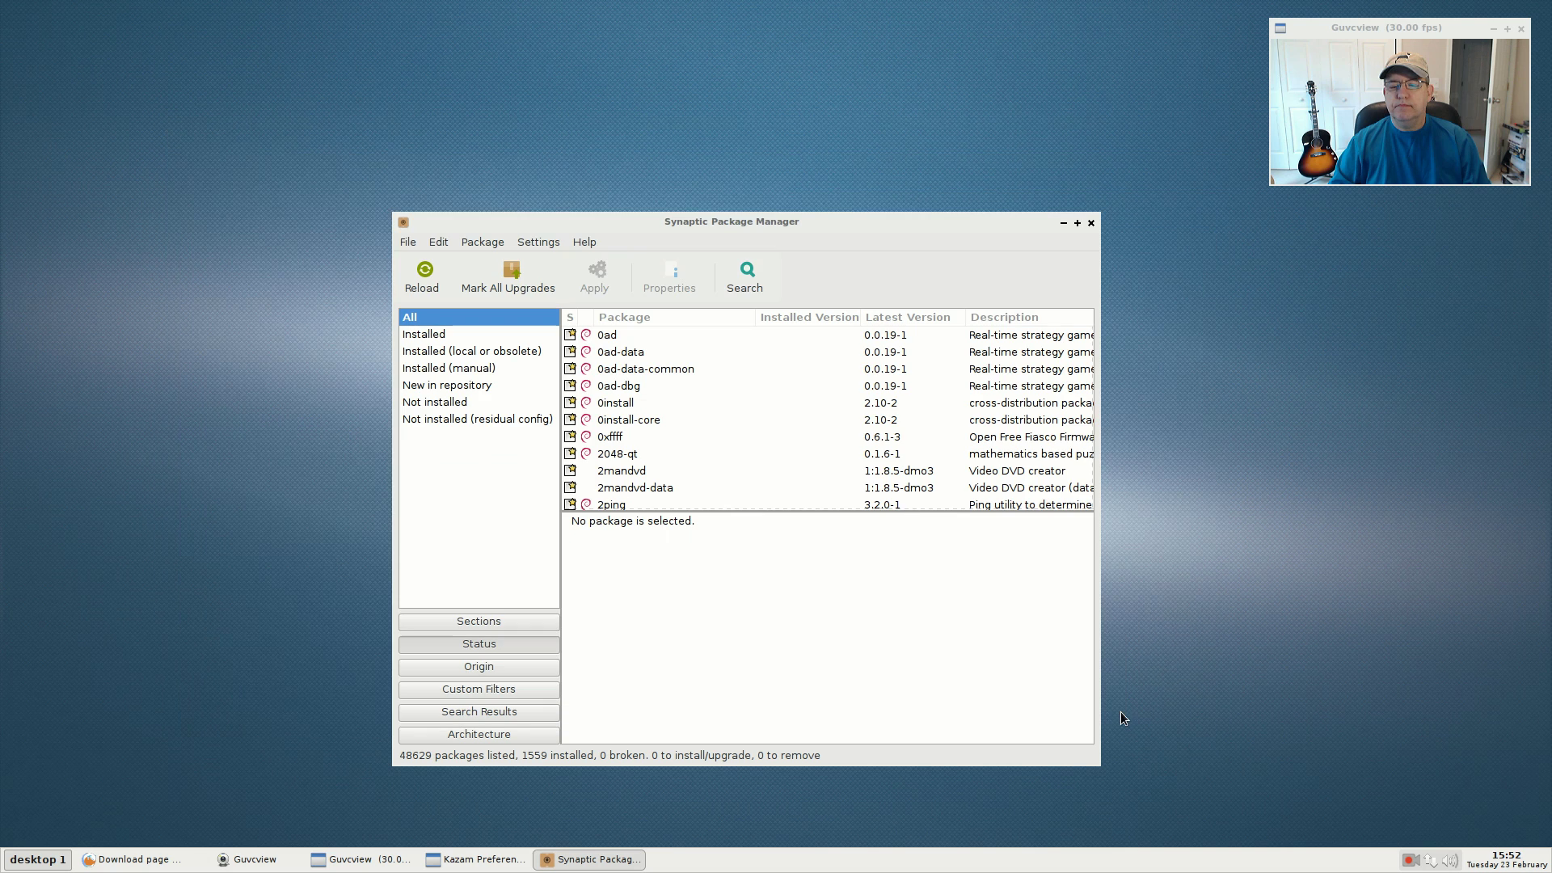
# Close Synaptic, browse the desktop menu's Accessories and Multimedia submenus, then dismiss the menu
pyautogui.click(1091, 228)
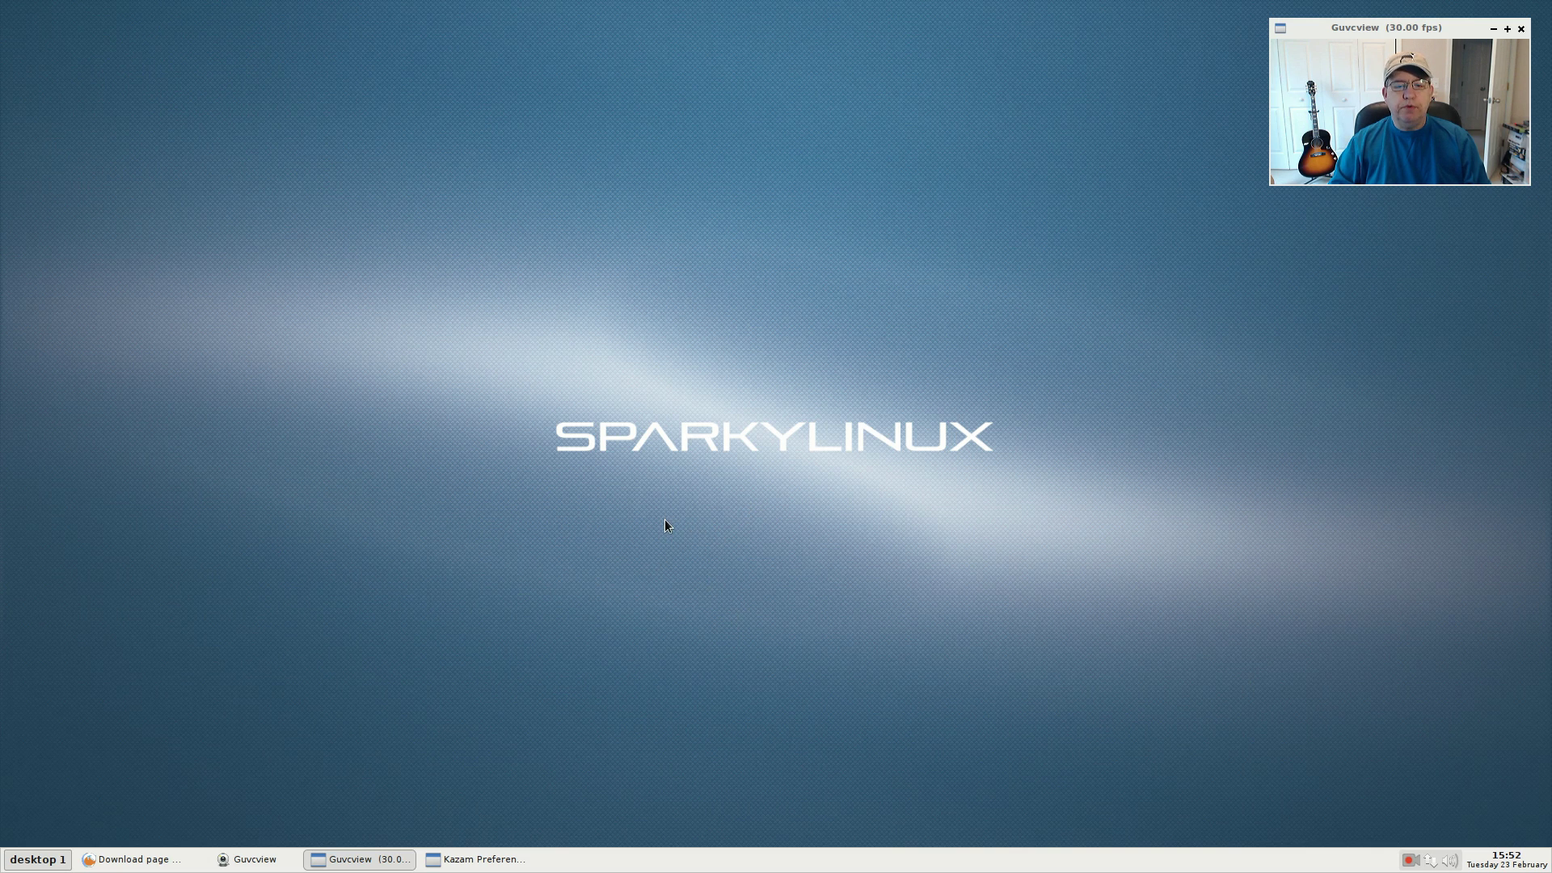
pyautogui.rightClick(373, 502)
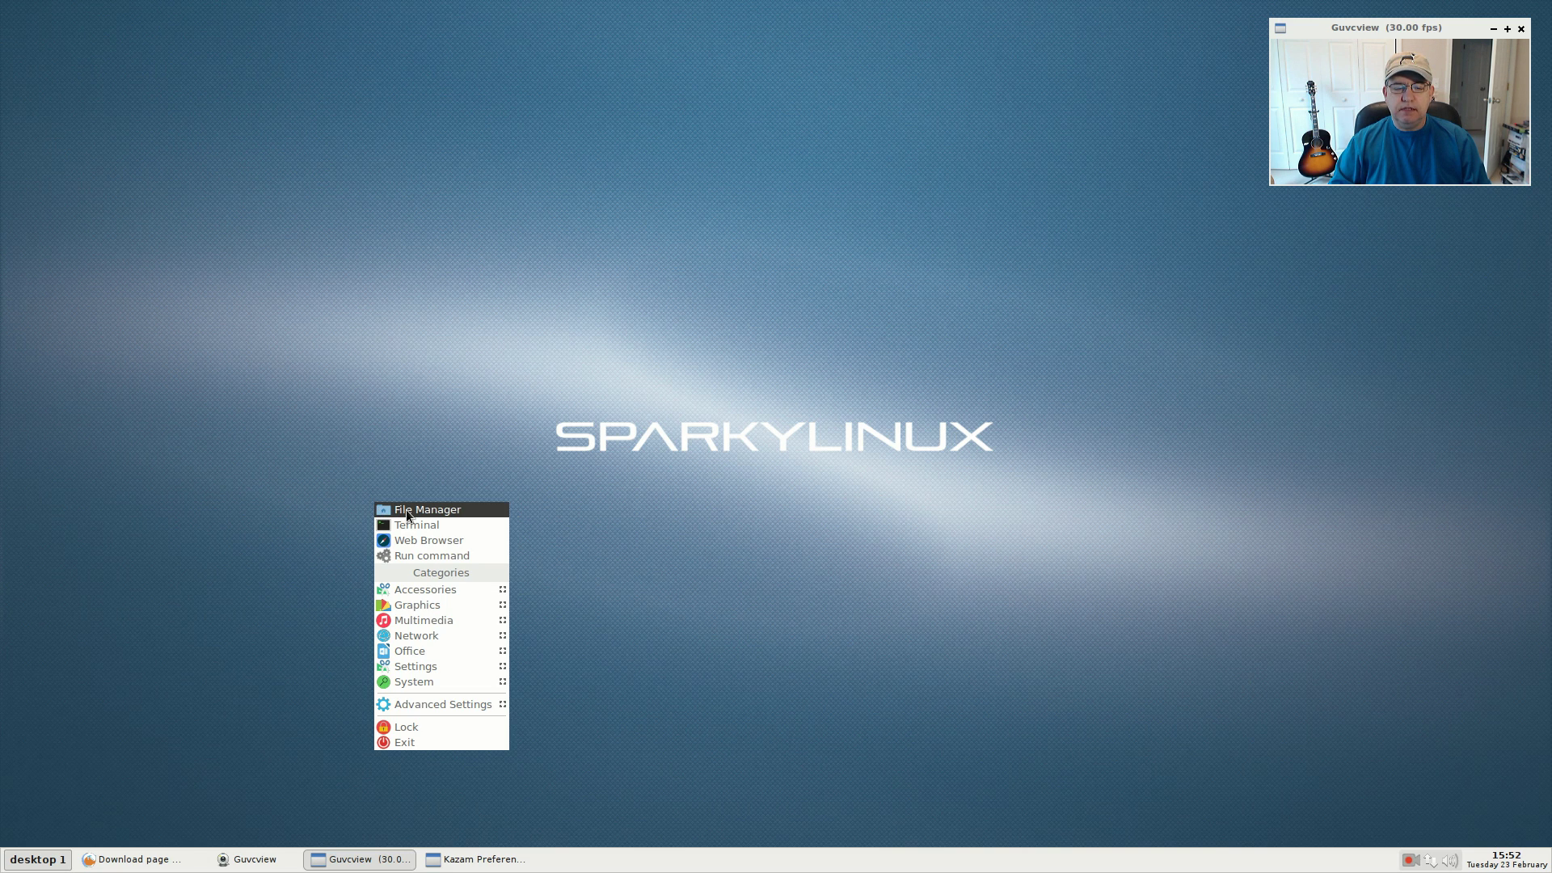
pyautogui.moveTo(417, 593)
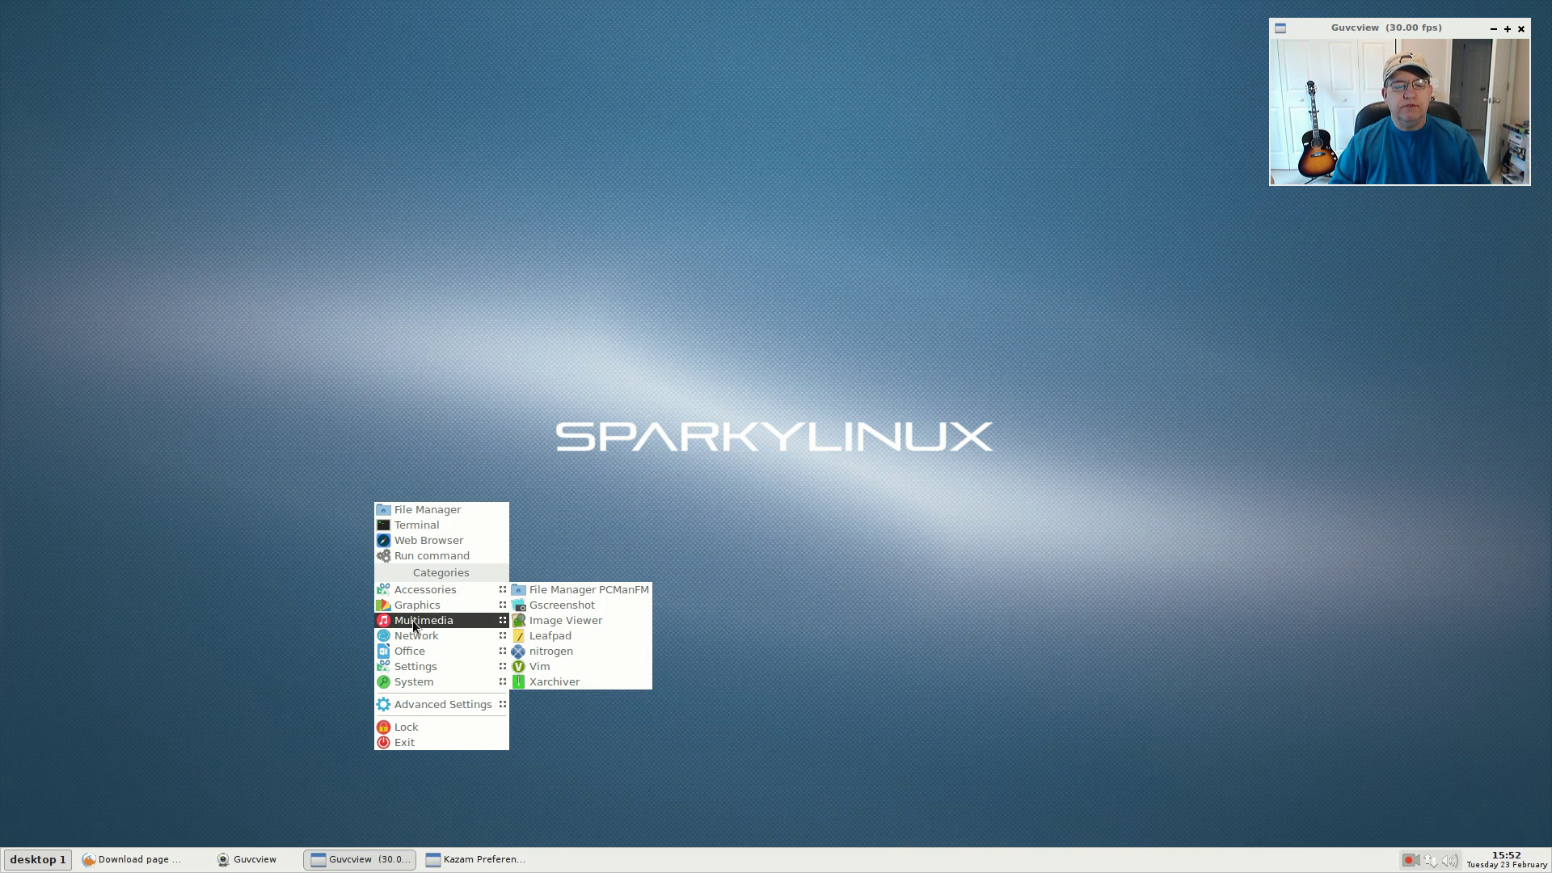
pyautogui.moveTo(414, 625)
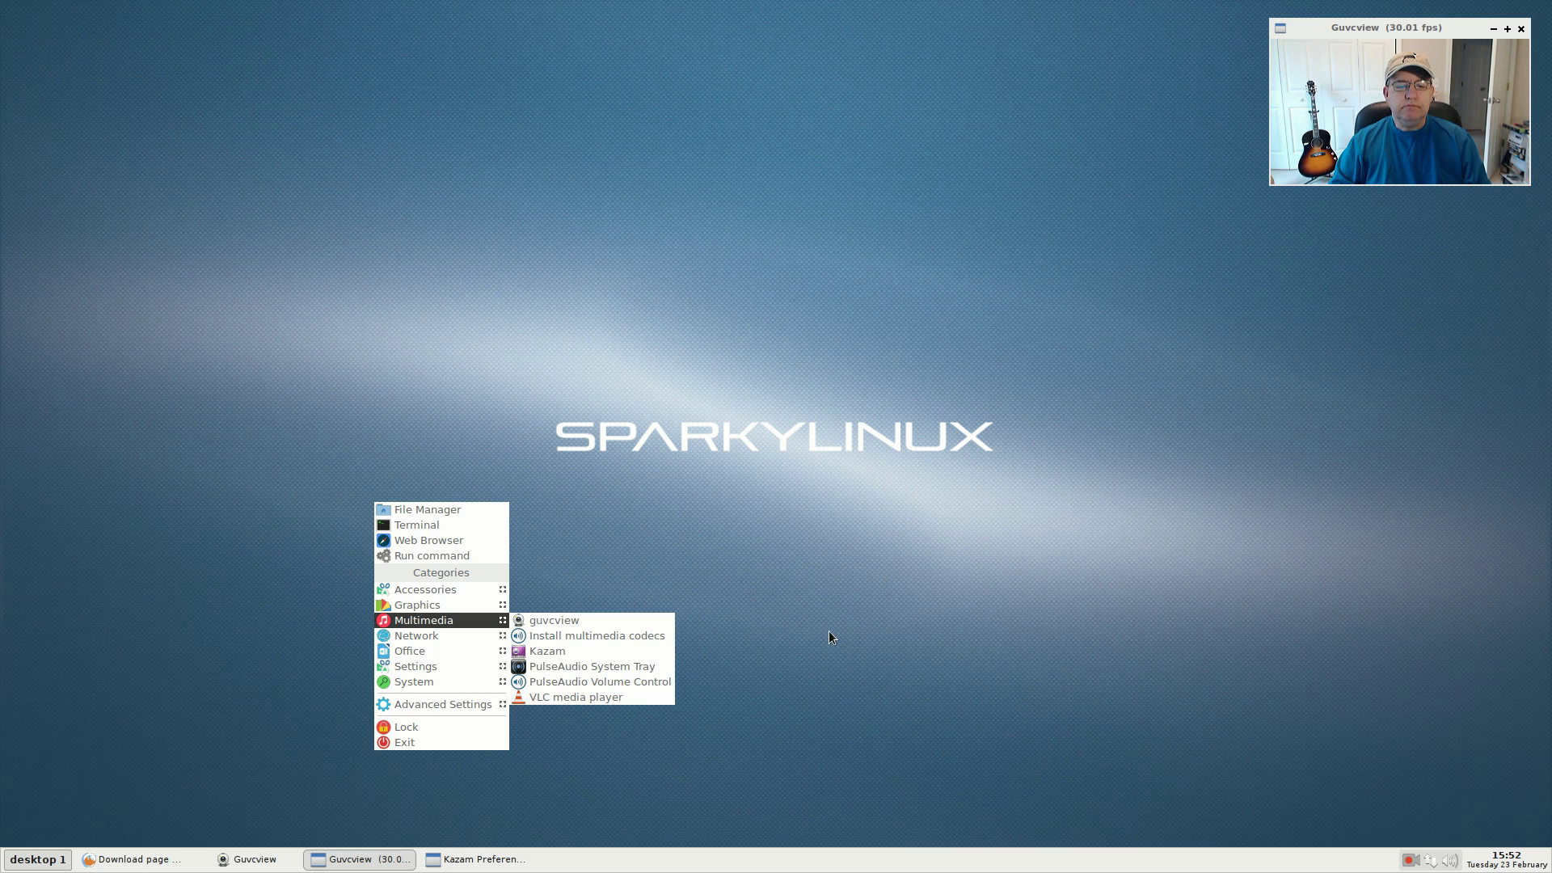
pyautogui.click(773, 577)
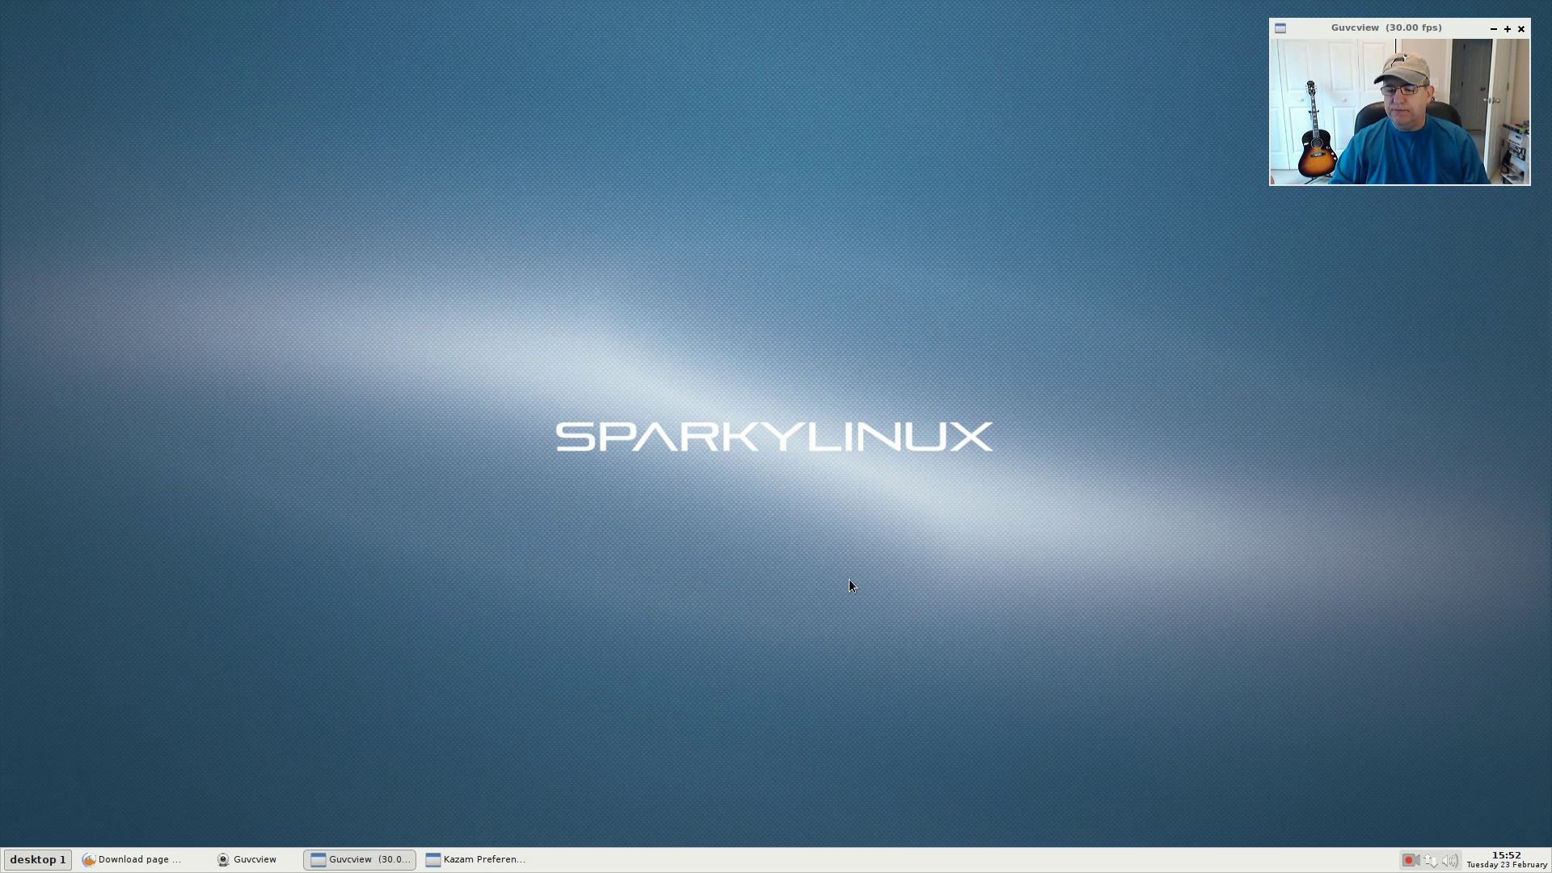